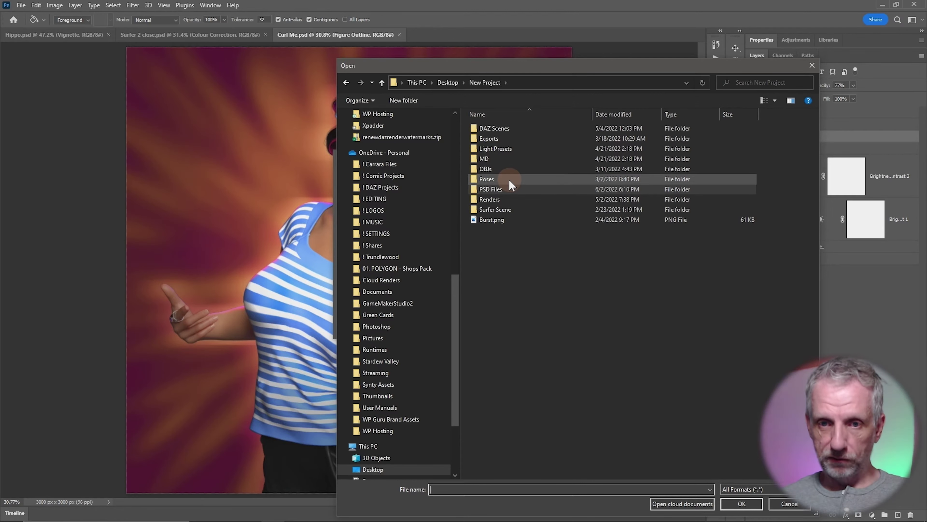
- Load Curl Me v1.png and Curl Penny Skin.png from the Renders folder into one image stack
{"action": "double_click", "coordinate": [499, 199]}
{"action": "left_click", "coordinate": [493, 149]}
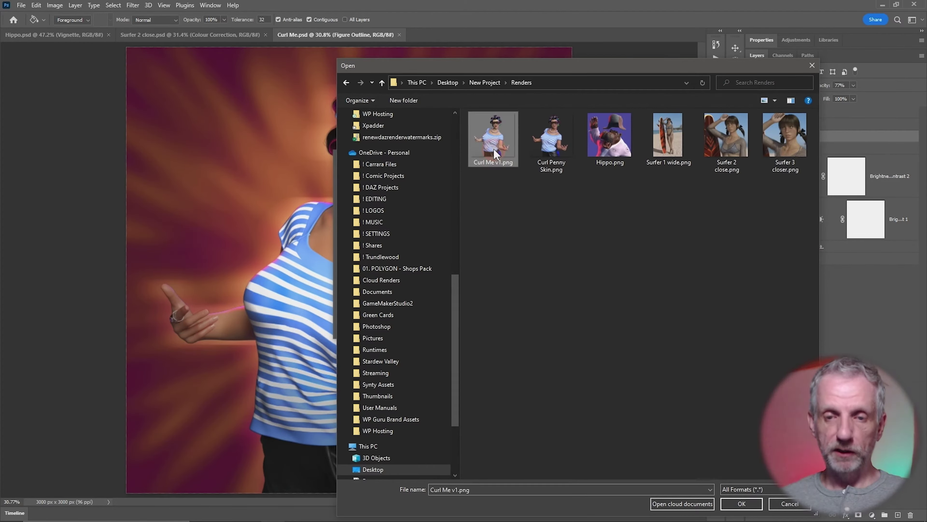
{"action": "left_click", "coordinate": [552, 145], "text": "ctrl"}
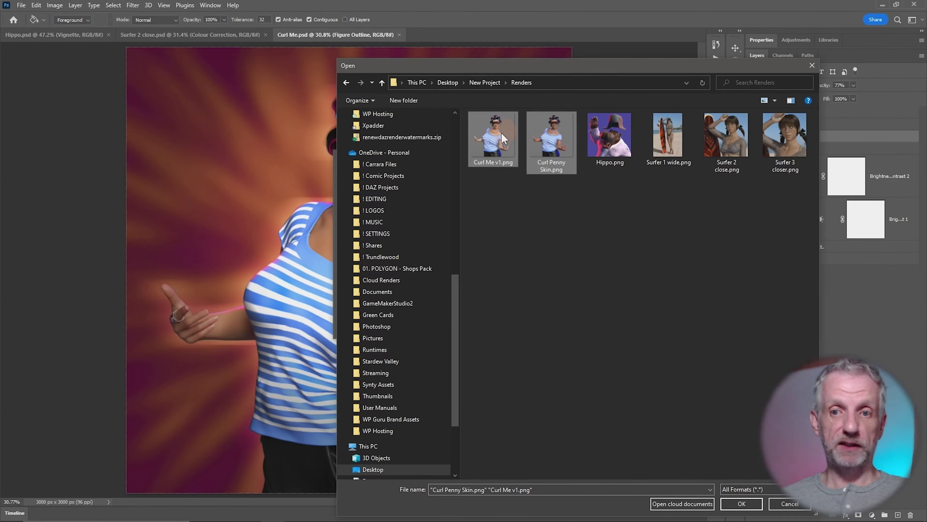
{"action": "left_click", "coordinate": [741, 504]}
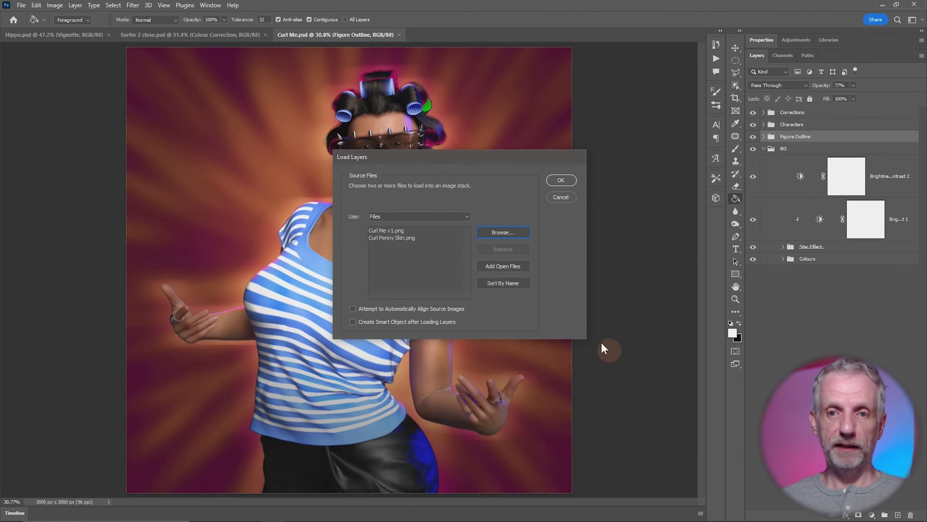
{"action": "left_click", "coordinate": [561, 180]}
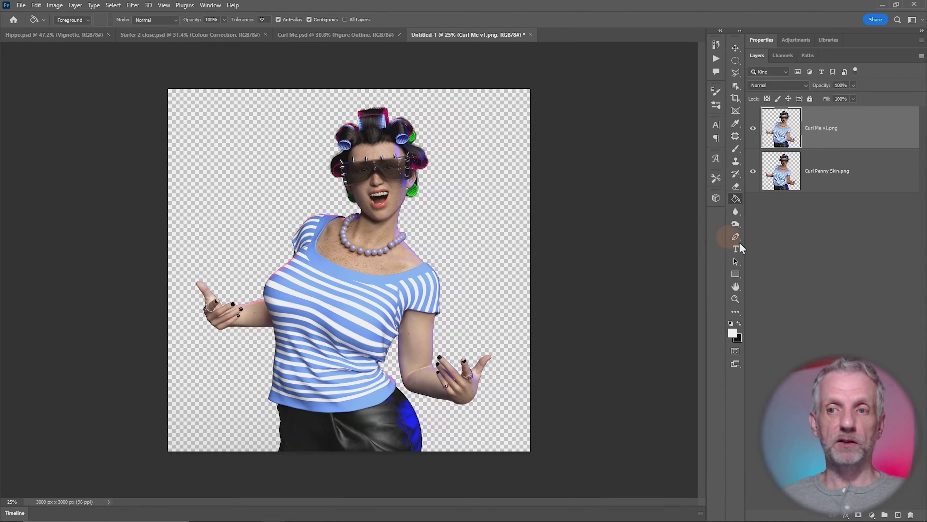
- Compare the two renders by switching their visibility, hide Curl Me v1.png, and move the Curl Penny Skin.png layer above it
{"action": "left_click", "coordinate": [752, 128]}
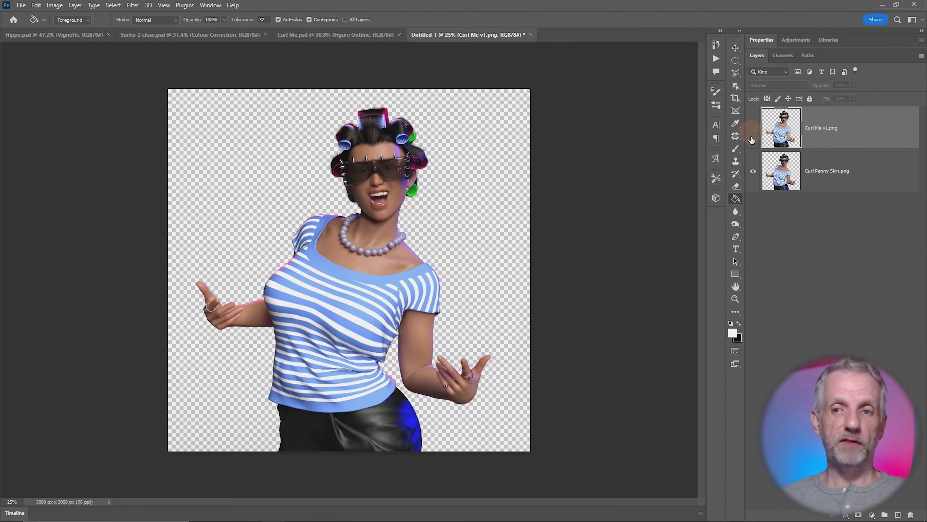
{"action": "left_click", "coordinate": [753, 171]}
{"action": "left_click", "coordinate": [753, 129]}
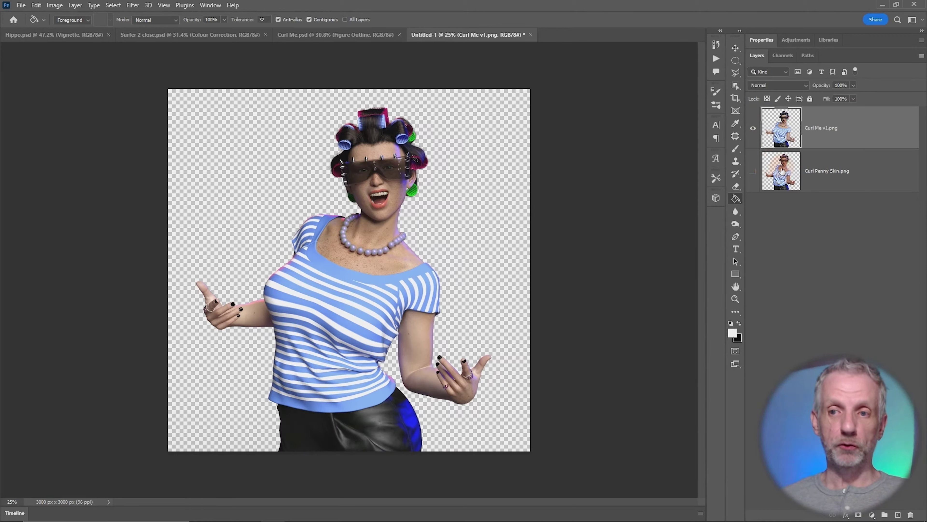
{"action": "left_click", "coordinate": [753, 128]}
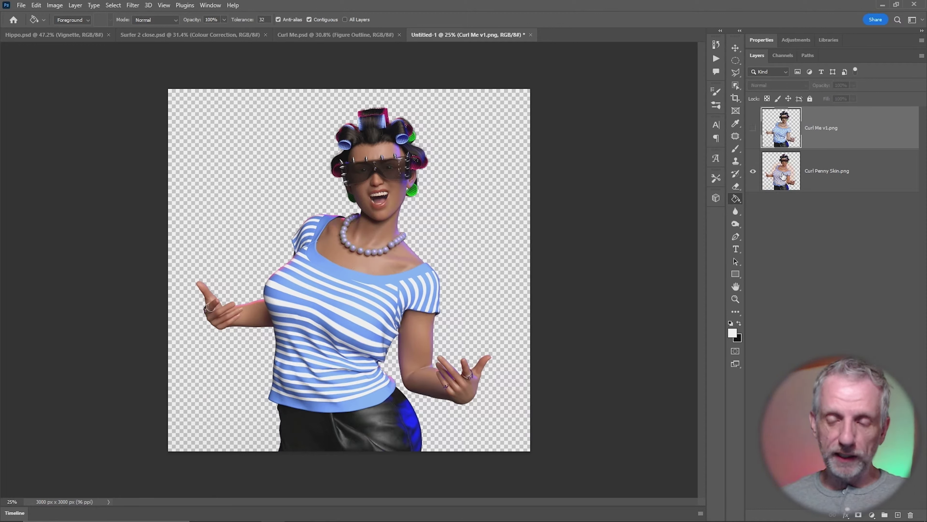
{"action": "left_click_drag", "start_coordinate": [785, 175], "coordinate": [790, 139]}
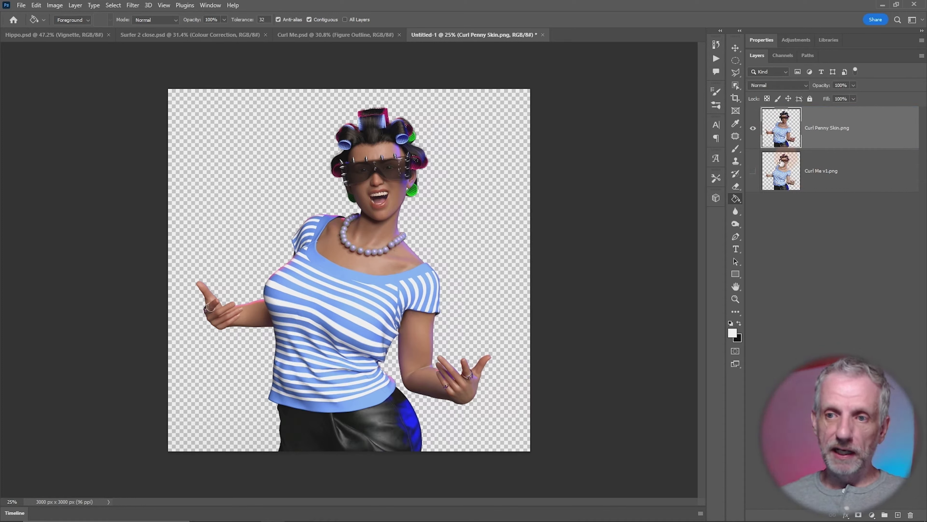
- Examine the figure's head and edges up close with the Curl Me v1.png layer shown and hidden
{"action": "left_click", "coordinate": [752, 173]}
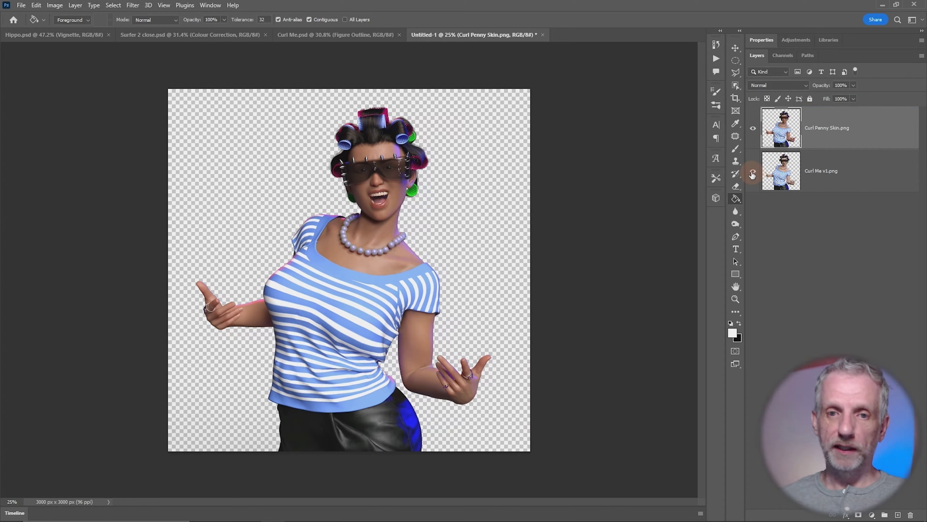
{"action": "left_click", "coordinate": [753, 173]}
{"action": "scroll", "coordinate": [415, 155], "scroll_direction": "up", "scroll_amount": 5}
{"action": "left_click", "coordinate": [753, 171]}
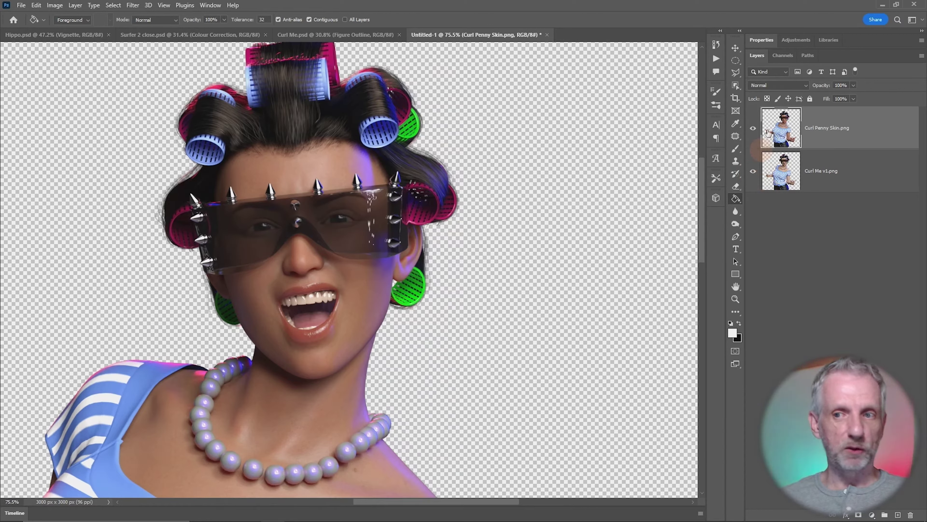
{"action": "left_click", "coordinate": [753, 173]}
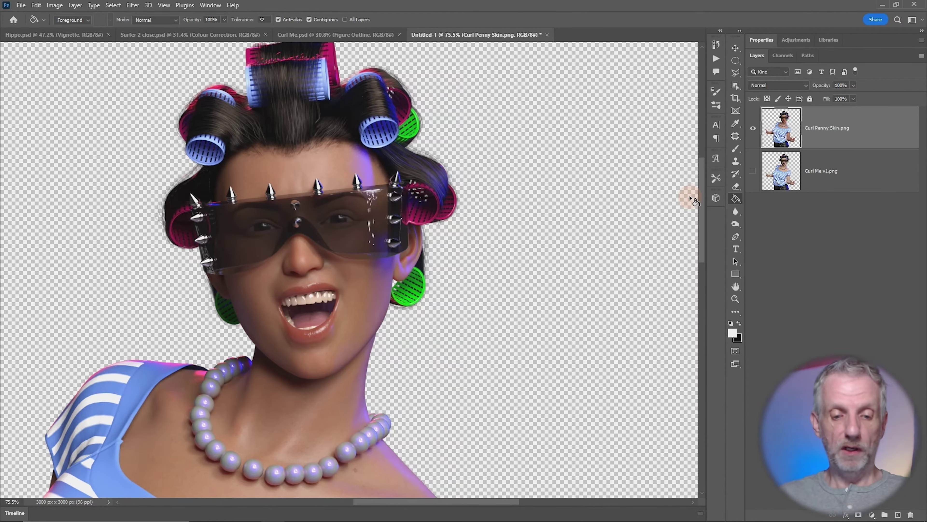
{"action": "scroll", "coordinate": [691, 199], "scroll_direction": "down", "scroll_amount": 3}
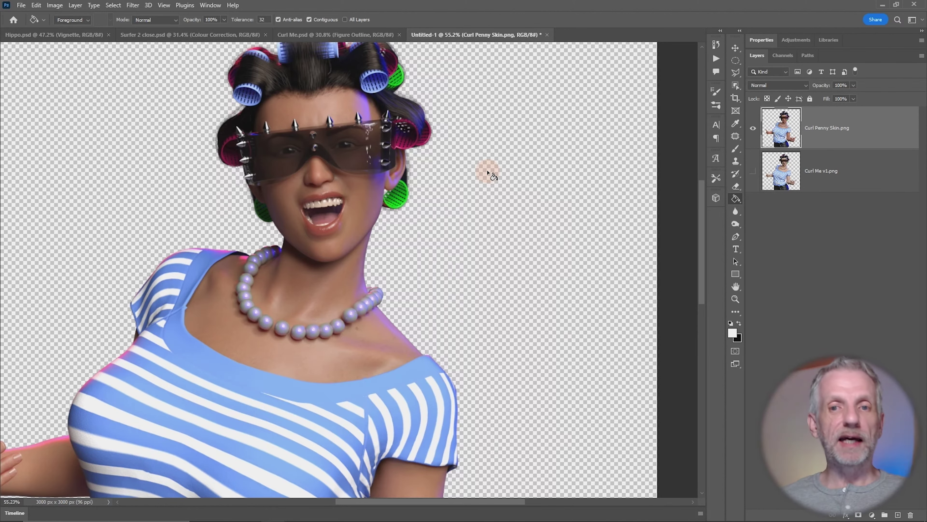
{"action": "mouse_move", "coordinate": [489, 173]}
{"action": "left_mouse_down"}
{"action": "mouse_move", "coordinate": [498, 208]}
{"action": "mouse_move", "coordinate": [503, 194]}
{"action": "mouse_move", "coordinate": [482, 180]}
{"action": "mouse_move", "coordinate": [495, 157]}
{"action": "left_mouse_up"}
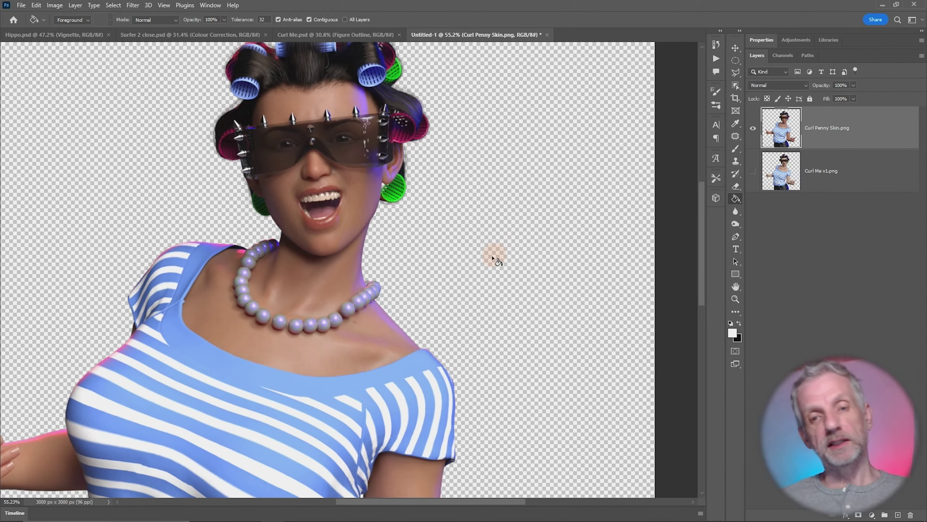
{"action": "left_click_drag", "start_coordinate": [492, 255], "coordinate": [509, 279]}
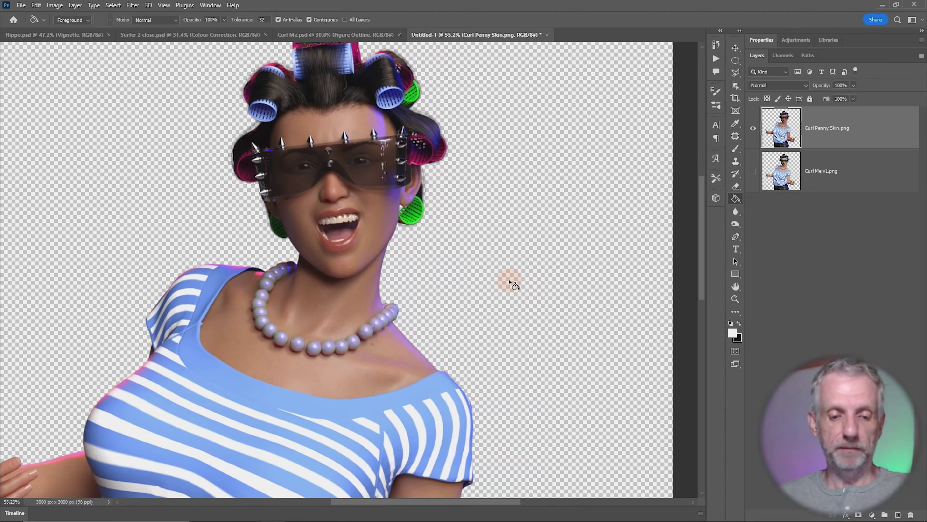
{"action": "key", "text": "ctrl+0"}
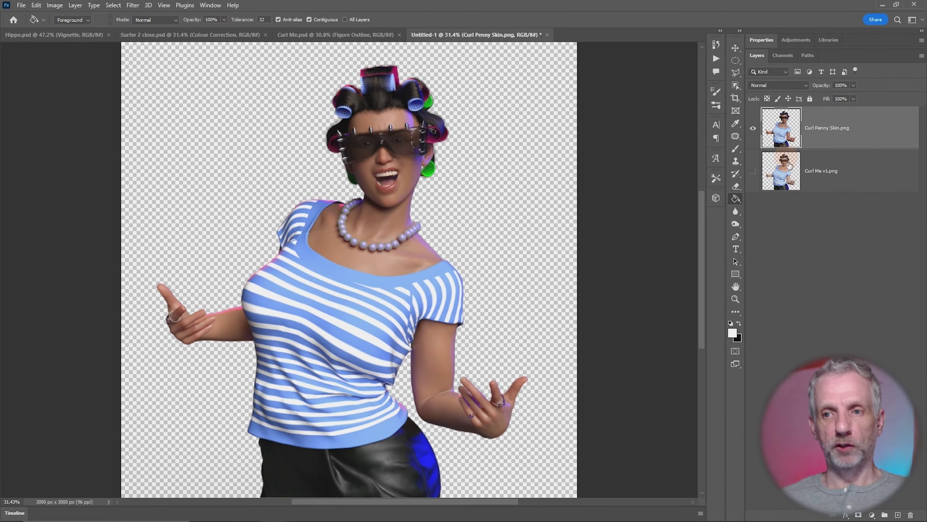
- Group both render layers and rename the group as Characters
{"action": "left_click", "coordinate": [833, 183], "text": "shift"}
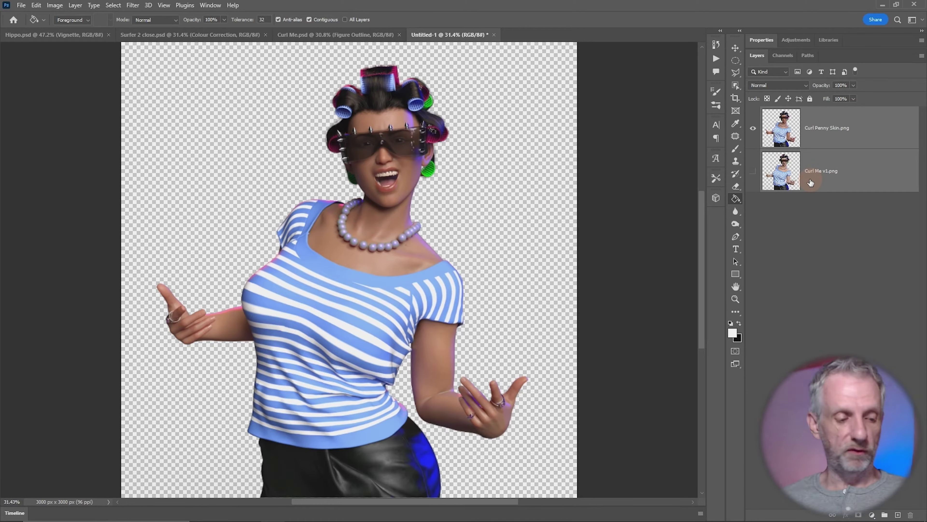
{"action": "left_click_drag", "start_coordinate": [784, 171], "coordinate": [832, 431]}
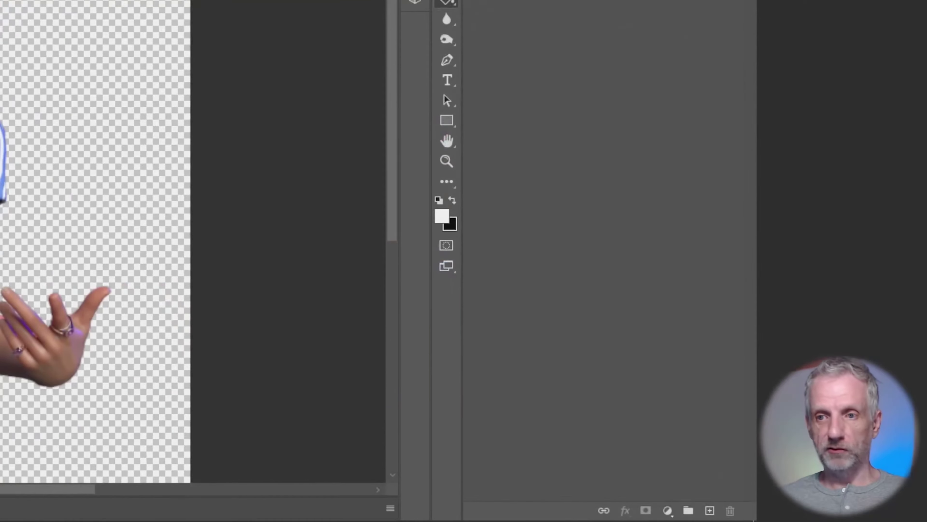
{"action": "left_click_drag", "start_coordinate": [603, 375], "coordinate": [687, 507]}
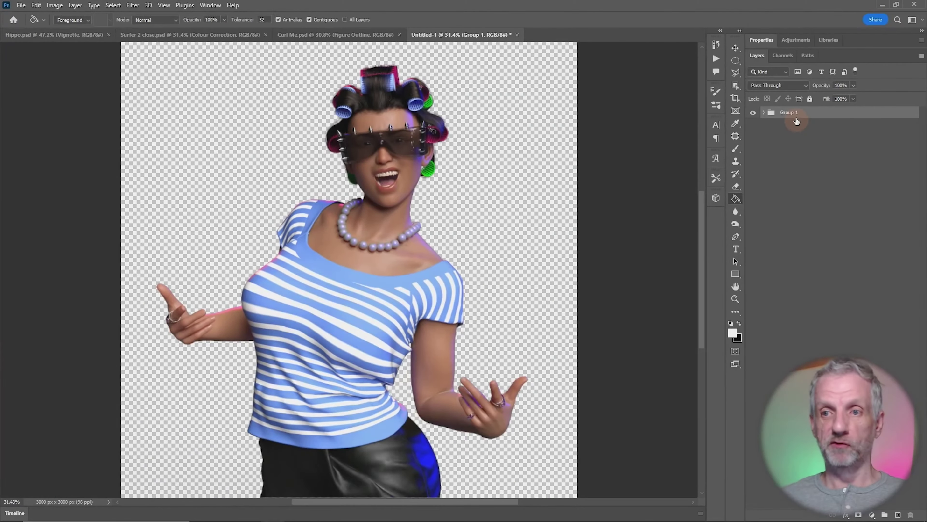
{"action": "double_click", "coordinate": [790, 113]}
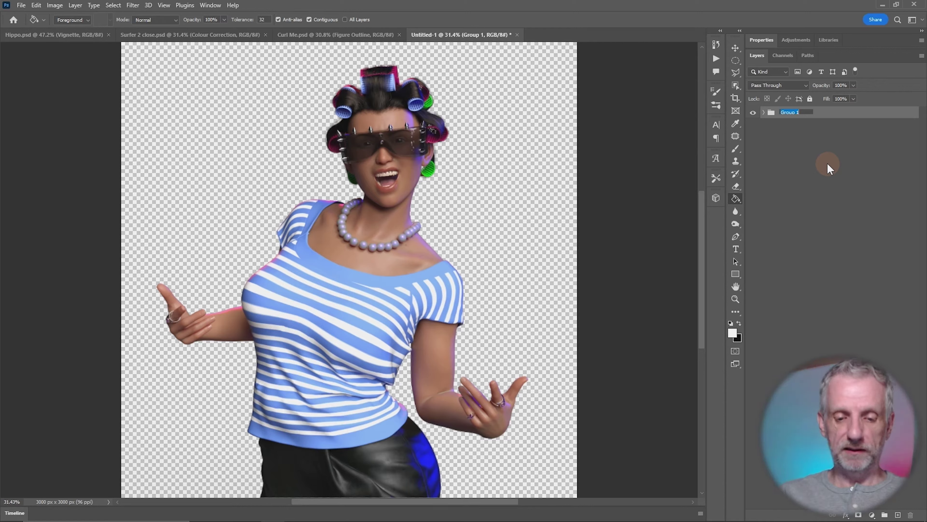
{"action": "type", "text": "Characters"}
{"action": "key", "text": "Return"}
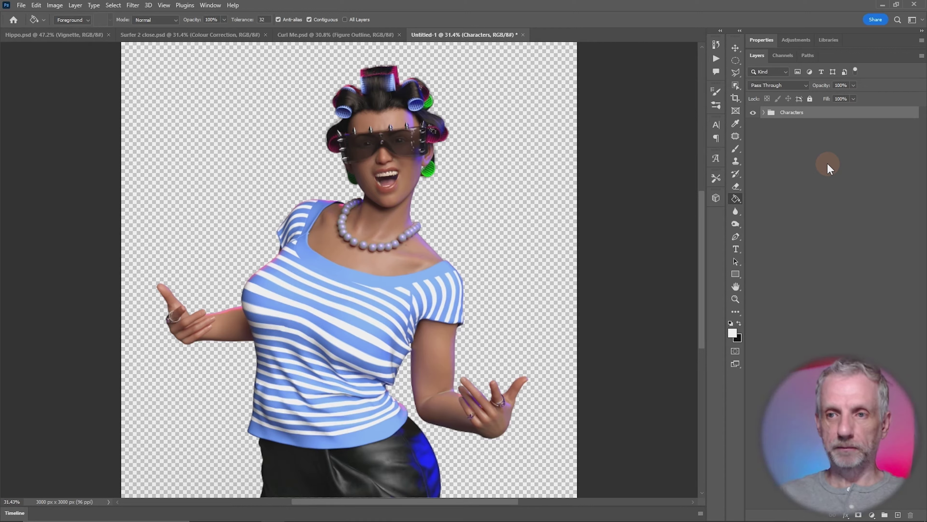
{"action": "left_click", "coordinate": [764, 113]}
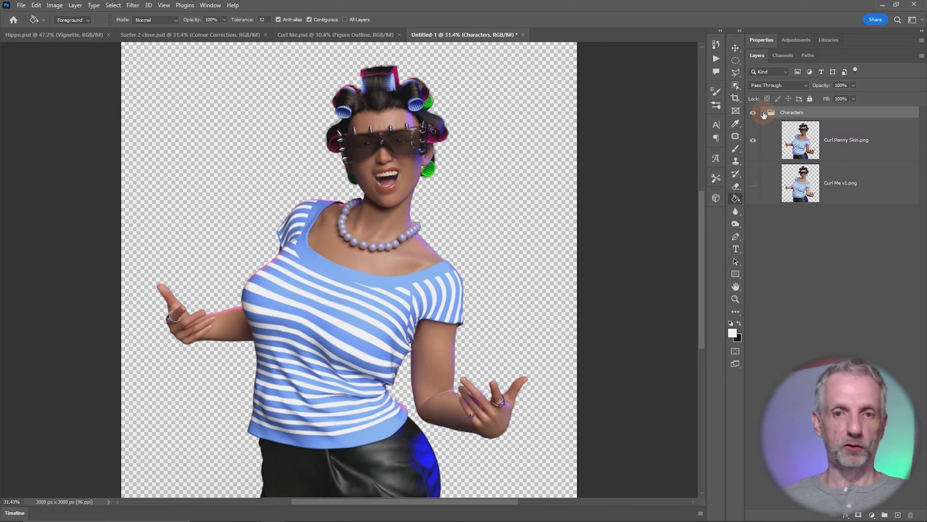
{"action": "left_click", "coordinate": [764, 113]}
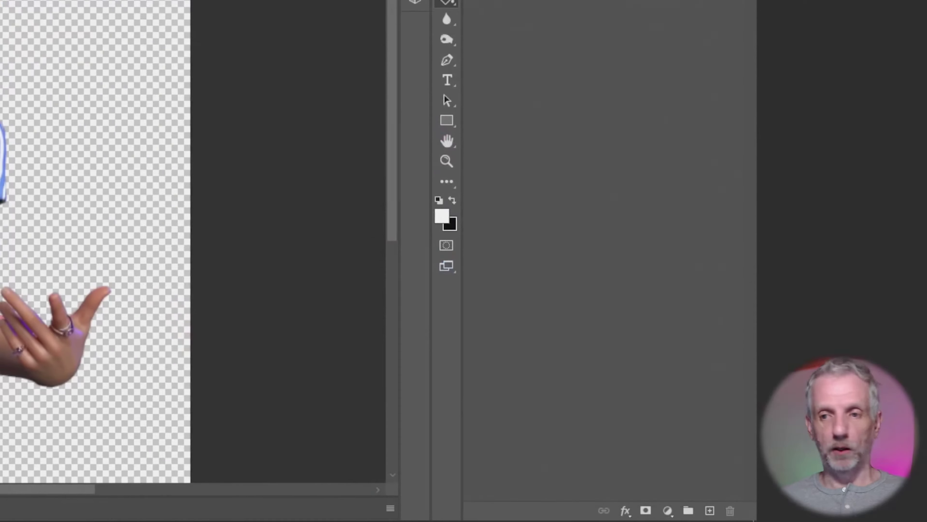
- Add a Solid Color fill layer in dark grey 2c2c2c and place it below the Characters group
{"action": "left_click", "coordinate": [667, 511]}
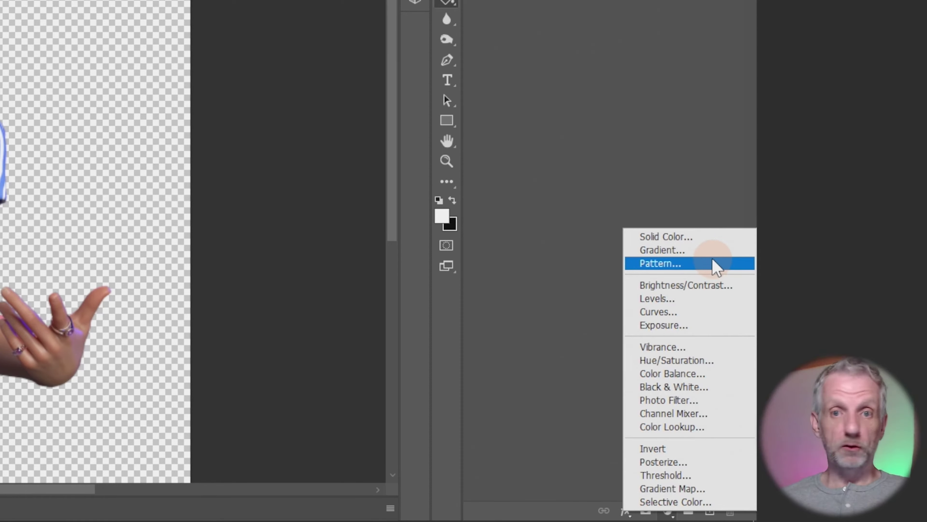
{"action": "left_click", "coordinate": [715, 239]}
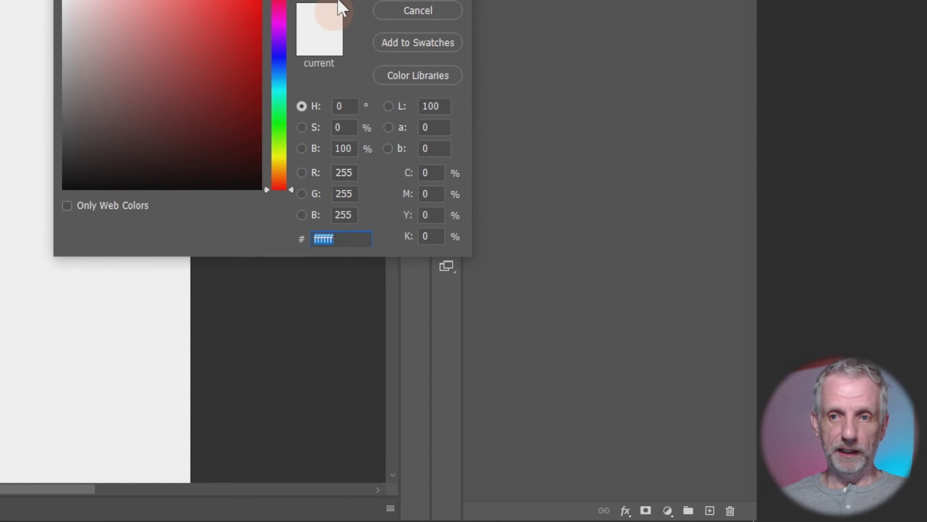
{"action": "left_click_drag", "start_coordinate": [314, 0], "coordinate": [464, 157]}
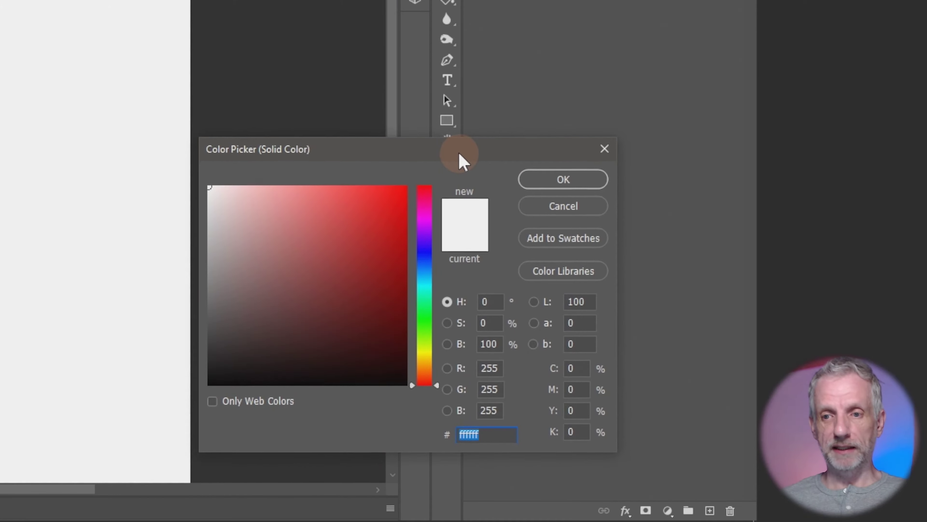
{"action": "left_click_drag", "start_coordinate": [312, 265], "coordinate": [197, 347]}
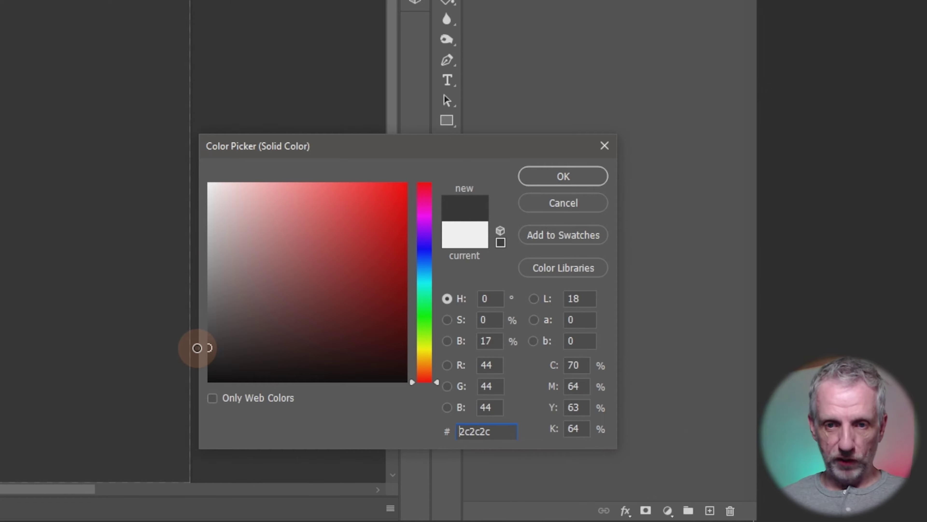
{"action": "left_click", "coordinate": [552, 178]}
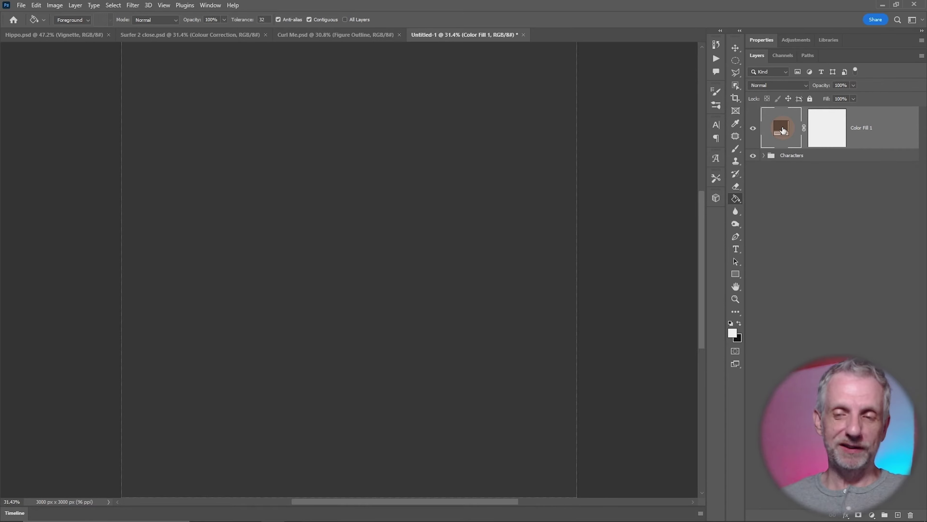
{"action": "left_click_drag", "start_coordinate": [782, 130], "coordinate": [784, 165]}
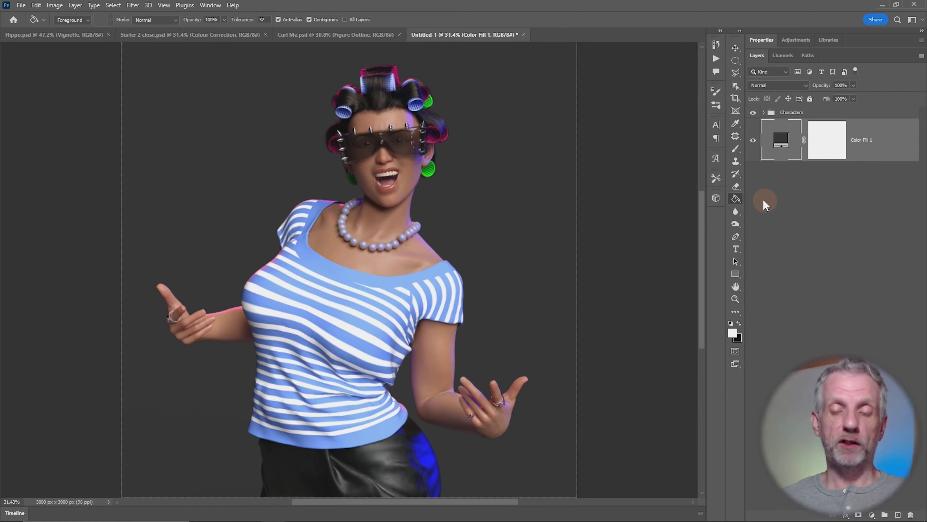
- Open the background fill layer's colour for editing and try red 9f1d1d and blue 362a90
{"action": "double_click", "coordinate": [781, 141]}
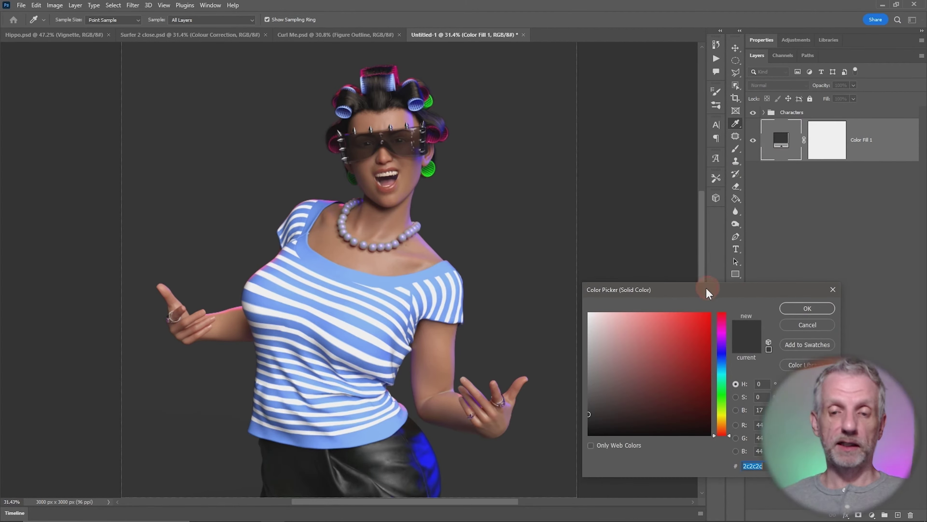
{"action": "left_click_drag", "start_coordinate": [708, 293], "coordinate": [658, 172]}
{"action": "left_click_drag", "start_coordinate": [608, 237], "coordinate": [636, 242]}
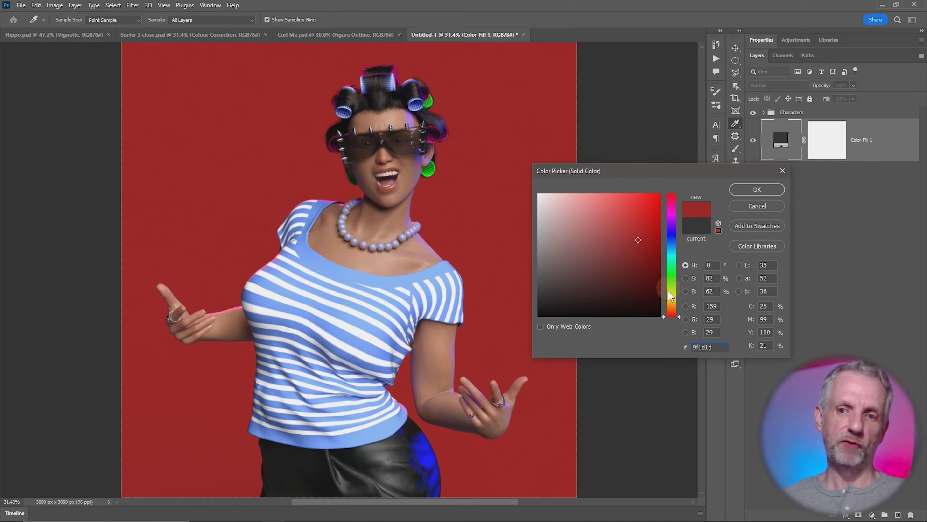
{"action": "left_click_drag", "start_coordinate": [674, 316], "coordinate": [626, 249]}
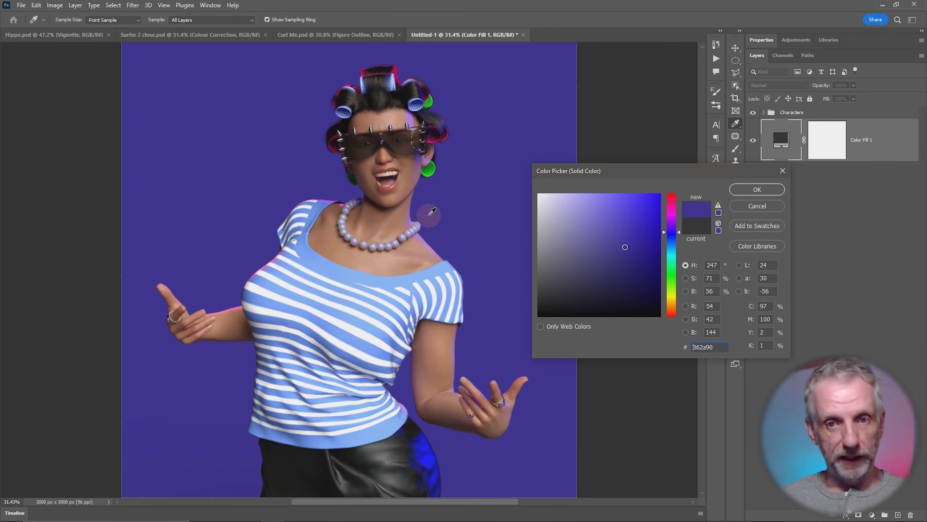
- Try background colours sampled from the figure's skin, the blue striped shirt and the bright blue highlight on the trousers
{"action": "left_click", "coordinate": [402, 218]}
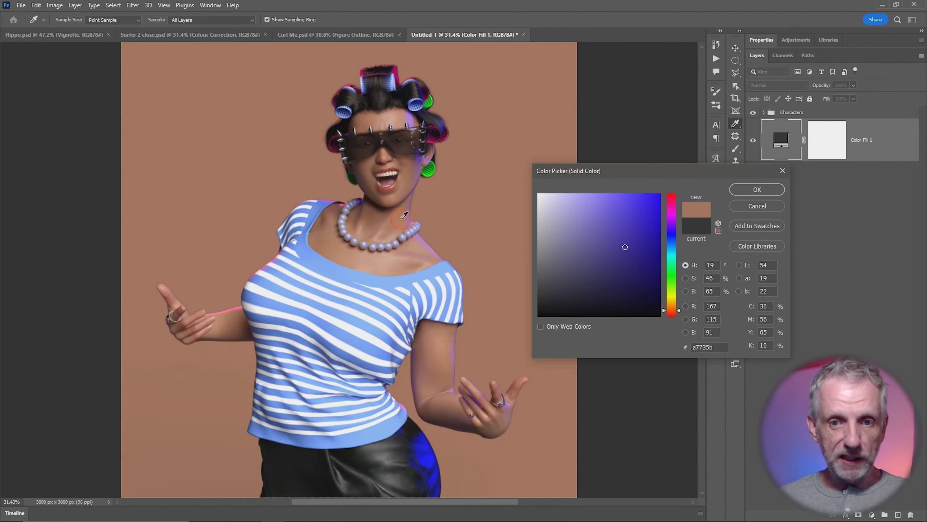
{"action": "left_click", "coordinate": [398, 257]}
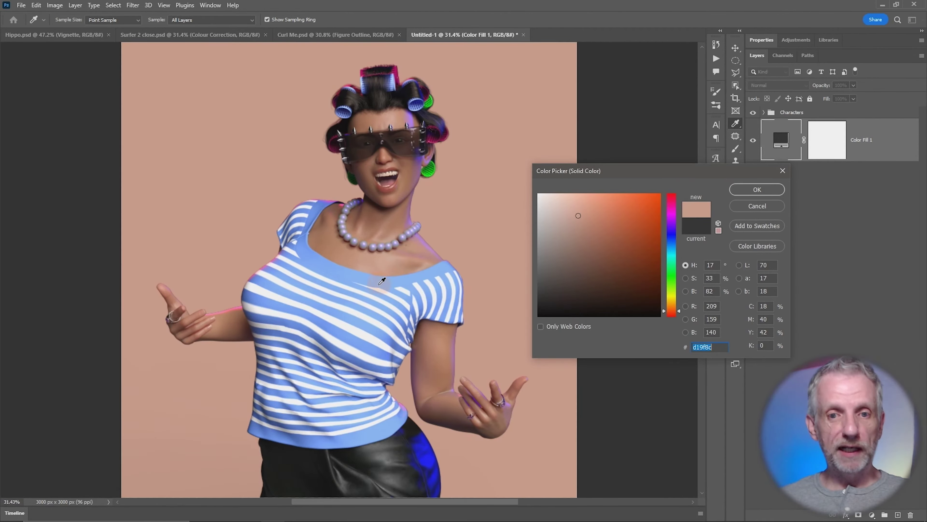
{"action": "left_click", "coordinate": [387, 278]}
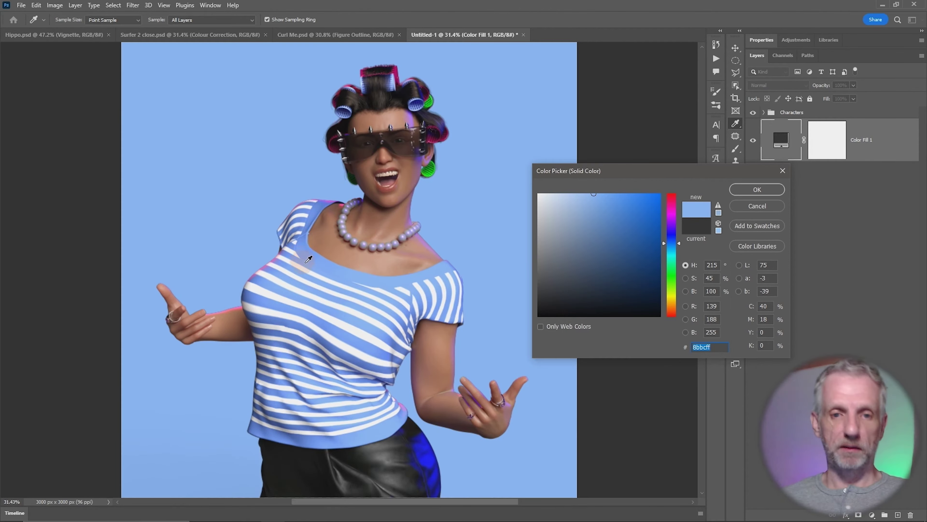
{"action": "left_click", "coordinate": [245, 293]}
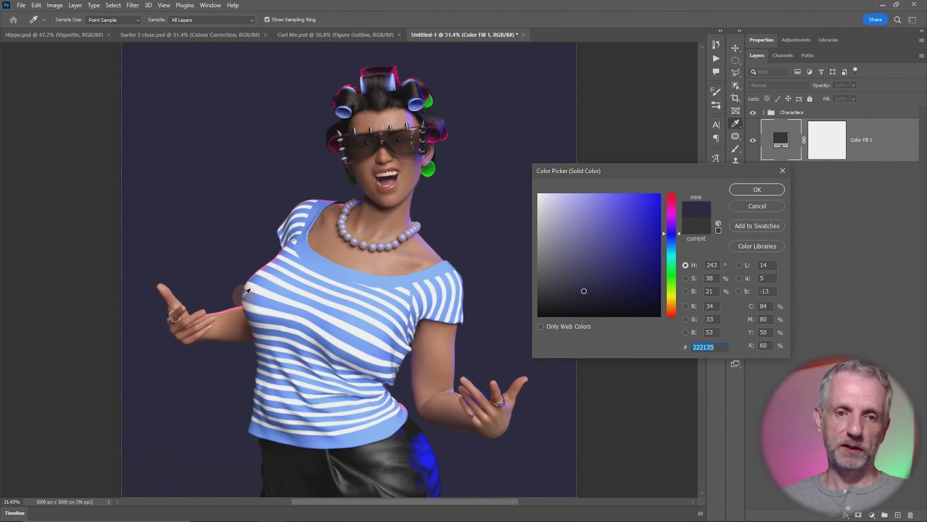
{"action": "left_click", "coordinate": [247, 291]}
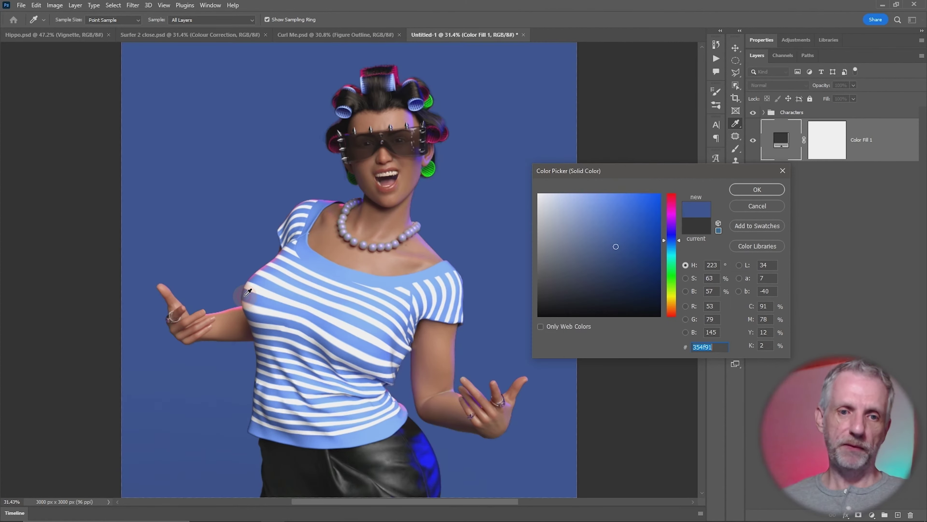
{"action": "left_click", "coordinate": [436, 454]}
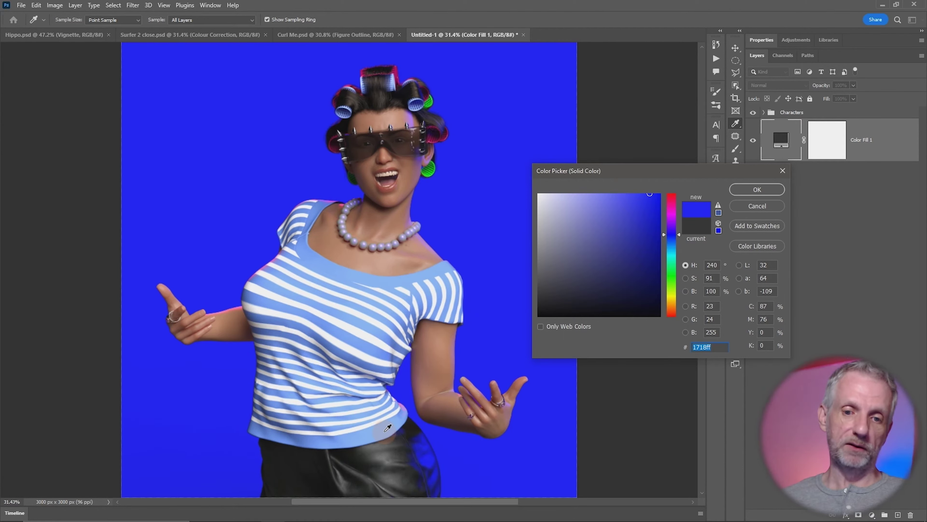
{"action": "left_click_drag", "start_coordinate": [388, 428], "coordinate": [336, 437]}
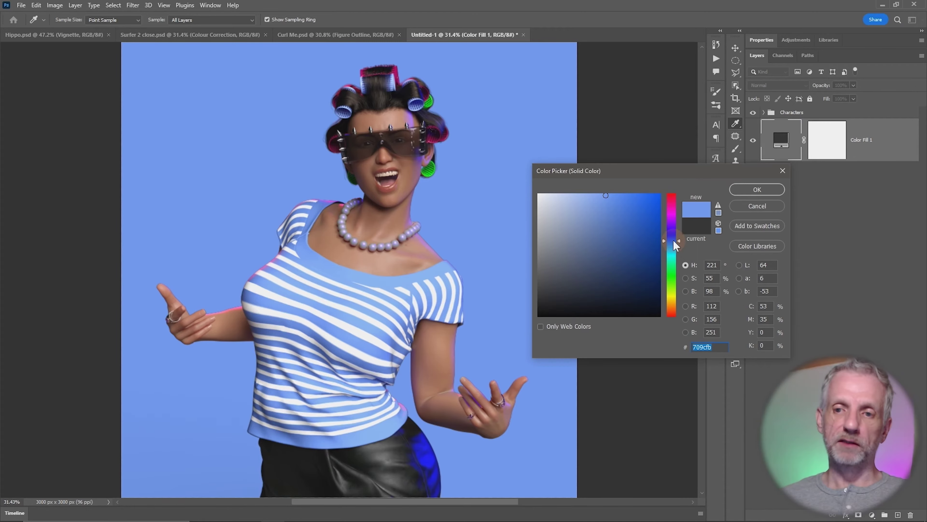
- Try a yellow-orange hue for the background fill and darken it to brown 9c7127
{"action": "left_click_drag", "start_coordinate": [673, 240], "coordinate": [676, 303]}
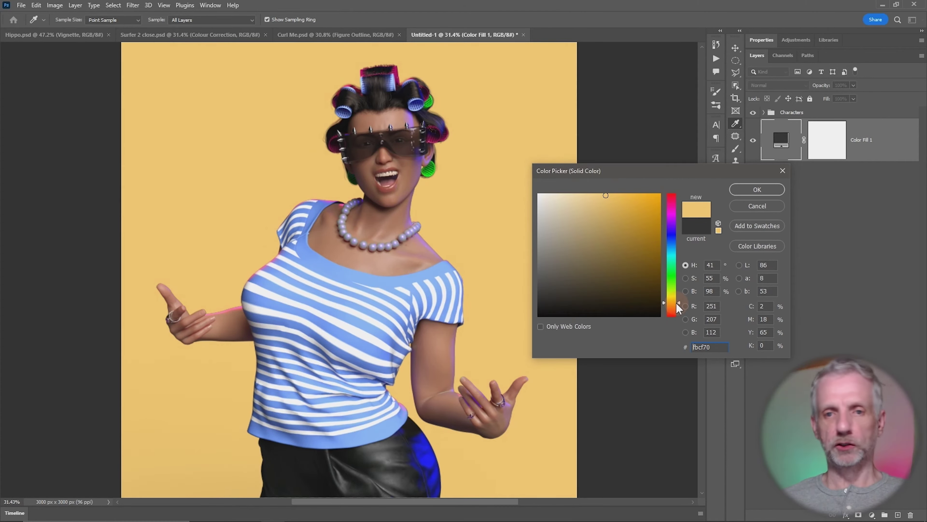
{"action": "left_click", "coordinate": [621, 216]}
{"action": "left_click_drag", "start_coordinate": [622, 216], "coordinate": [625, 240]}
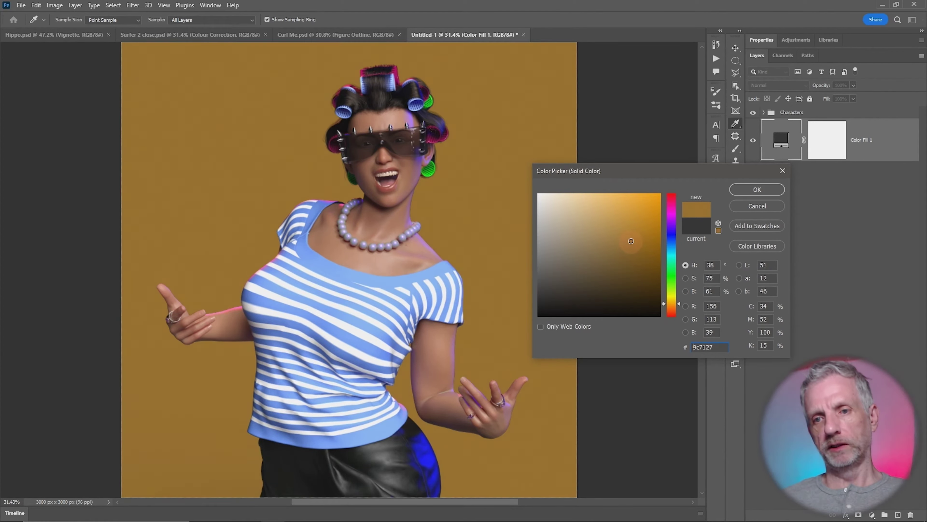
- Set the background fill layer's colour to crimson 9d1c4d
{"action": "left_click_drag", "start_coordinate": [675, 303], "coordinate": [682, 201]}
{"action": "left_click", "coordinate": [637, 239]}
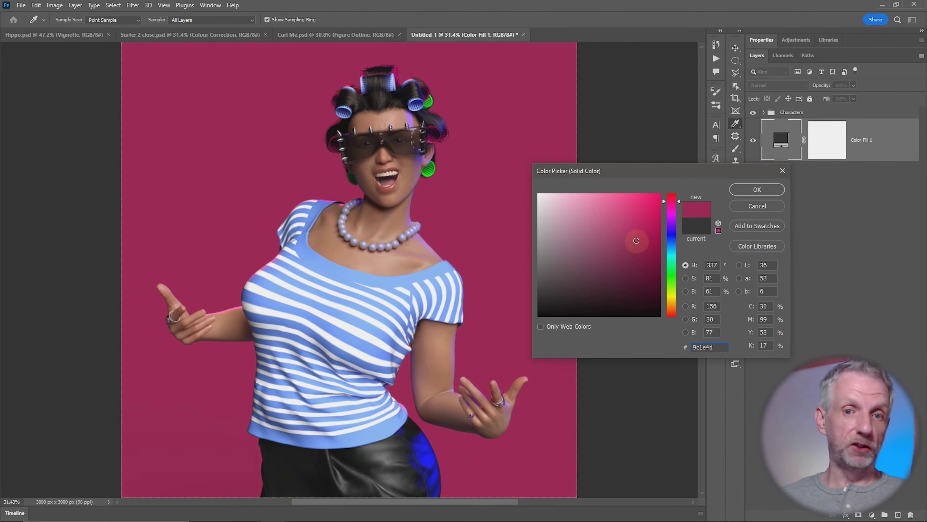
{"action": "left_click_drag", "start_coordinate": [638, 243], "coordinate": [639, 241]}
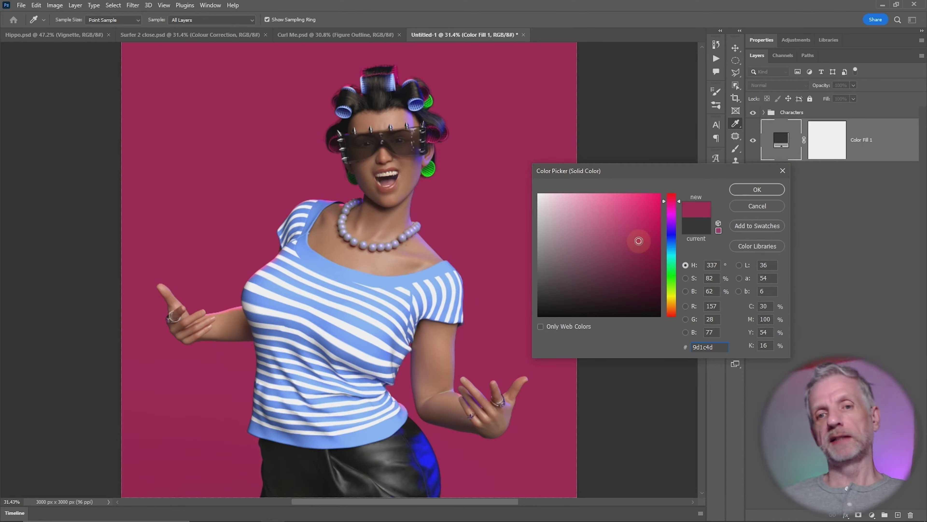
{"action": "key", "text": "g"}
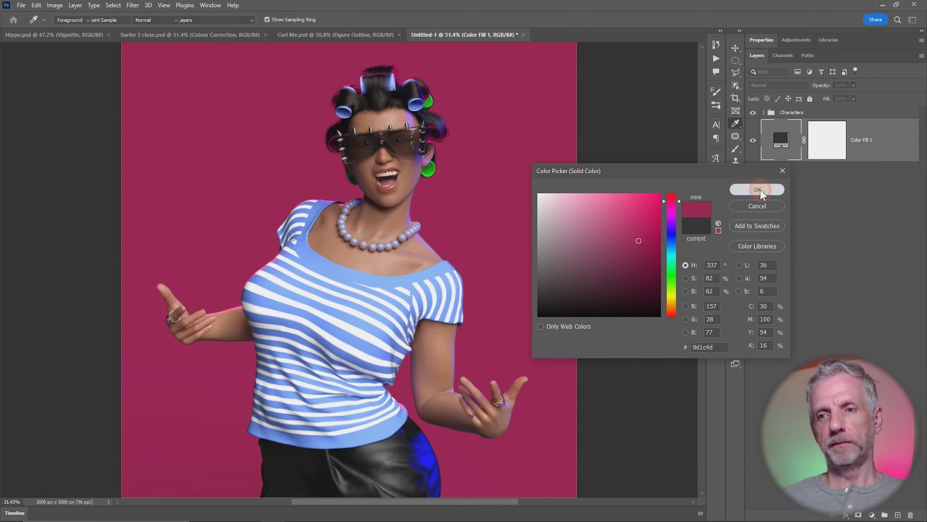
{"action": "left_click", "coordinate": [760, 190]}
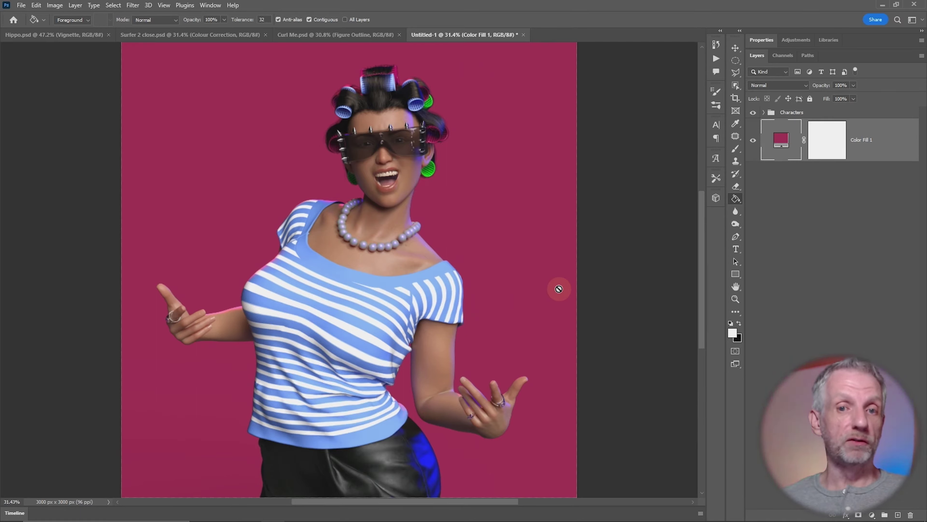
- Hide the Characters group and add a new empty layer between it and the colour fill layer
{"action": "left_click", "coordinate": [752, 115]}
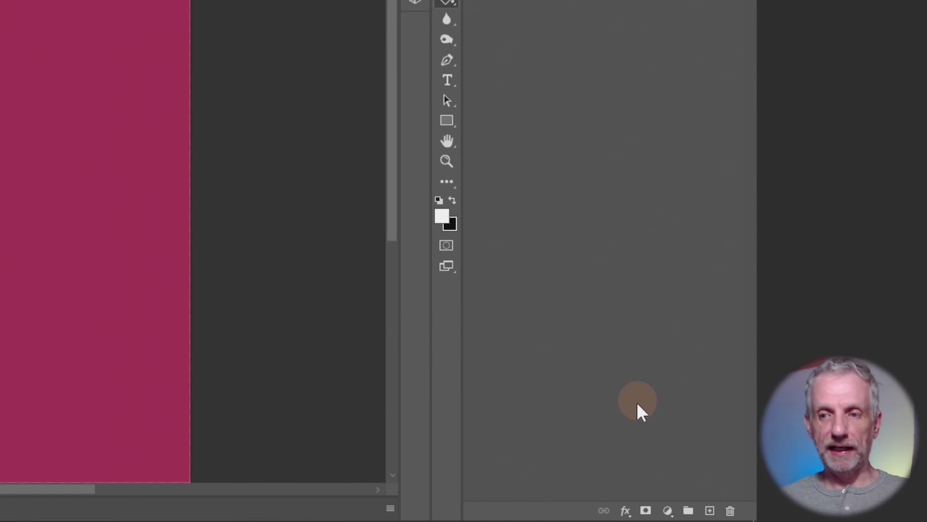
{"action": "left_click", "coordinate": [709, 511]}
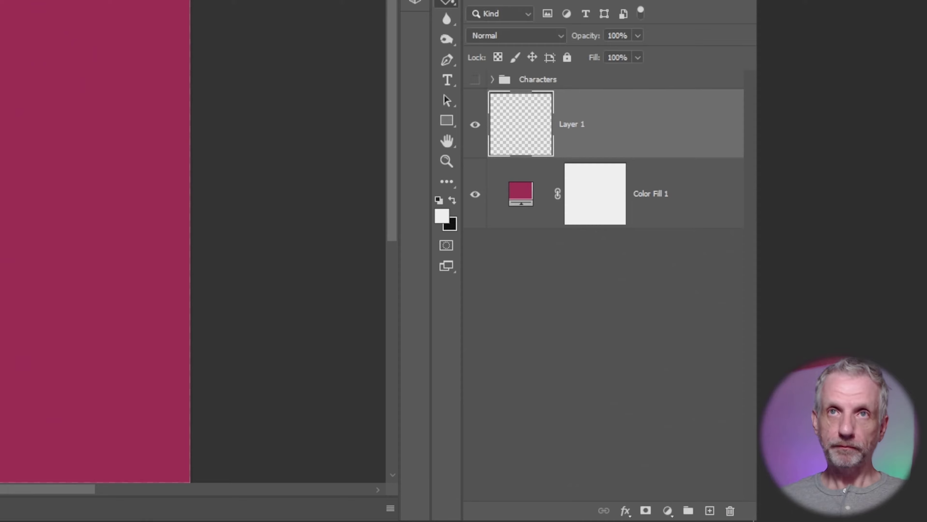
{"action": "left_click_drag", "start_coordinate": [557, 132], "coordinate": [569, 273]}
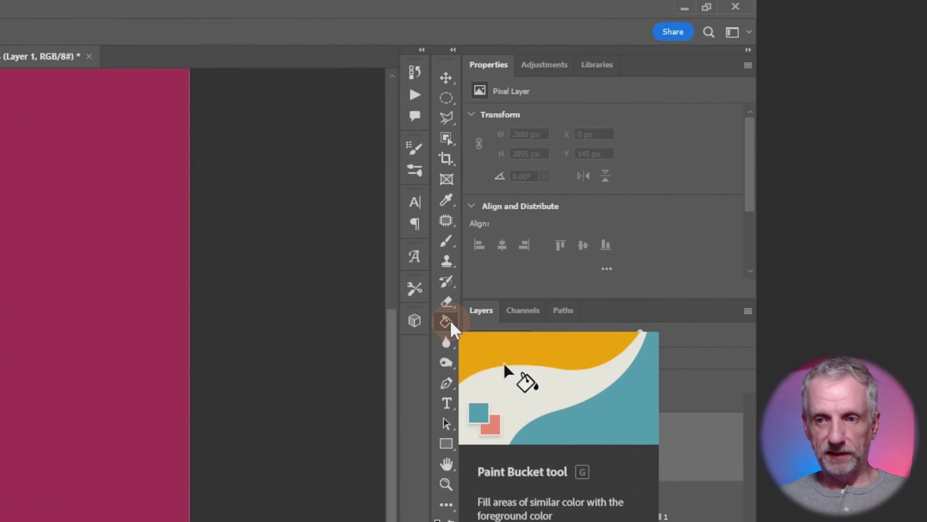
- Choose the Gradient tool and reset the colours to default black foreground and white background
{"action": "right_click", "coordinate": [737, 198]}
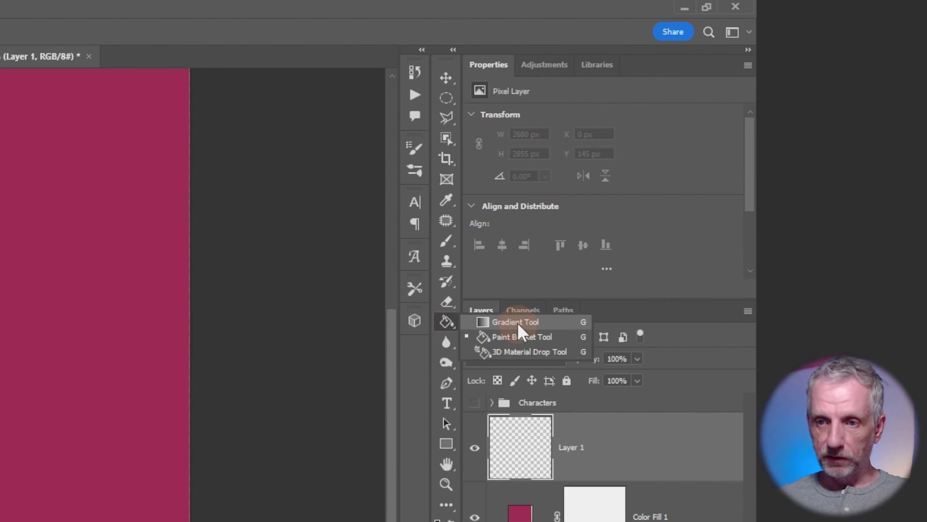
{"action": "left_click", "coordinate": [551, 324]}
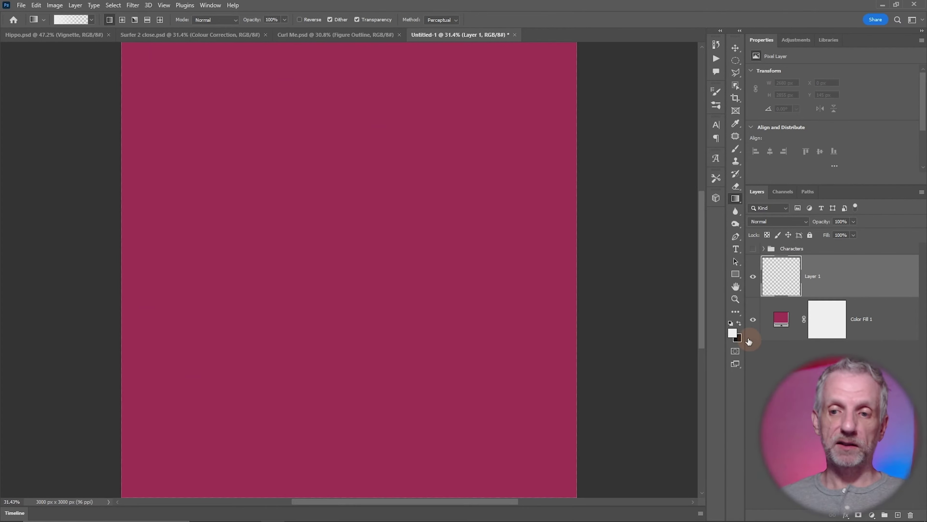
{"action": "left_click", "coordinate": [730, 323]}
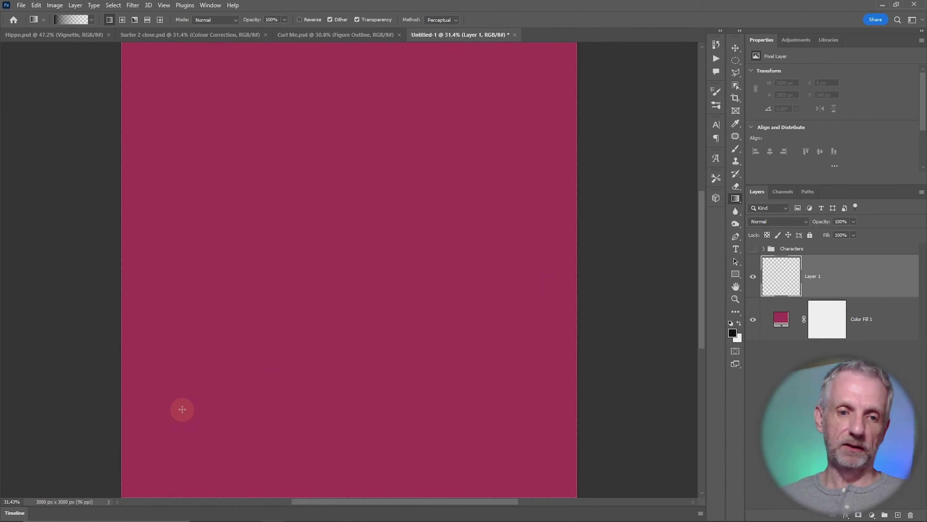
- Try overlapping diagonal black-to-transparent linear gradients from the canvas's lower left to its upper right, and clear the layer
{"action": "left_click_drag", "start_coordinate": [188, 410], "coordinate": [471, 106]}
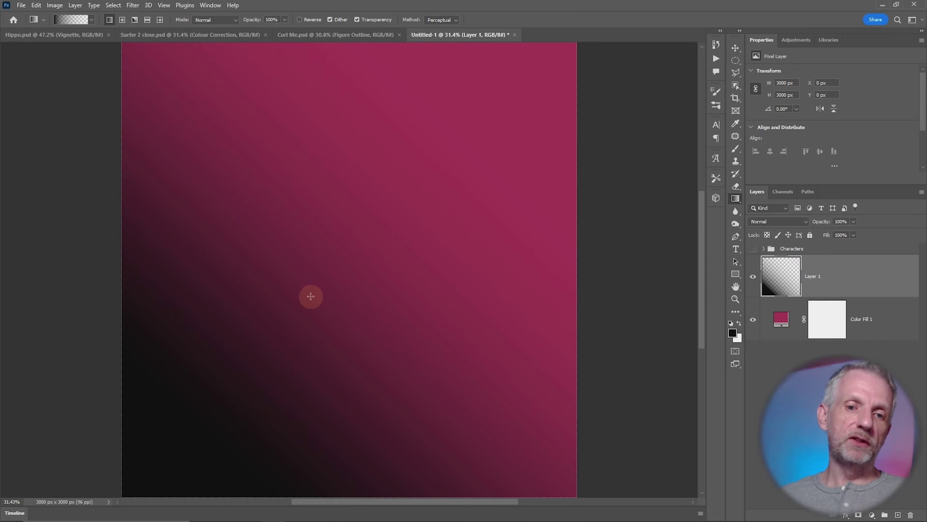
{"action": "left_click_drag", "start_coordinate": [308, 295], "coordinate": [350, 249]}
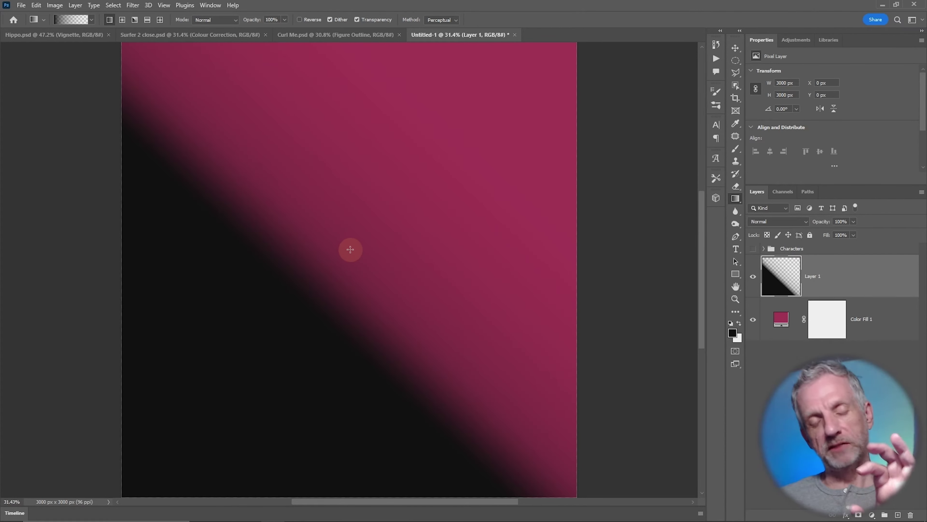
{"action": "left_click_drag", "start_coordinate": [145, 469], "coordinate": [533, 66]}
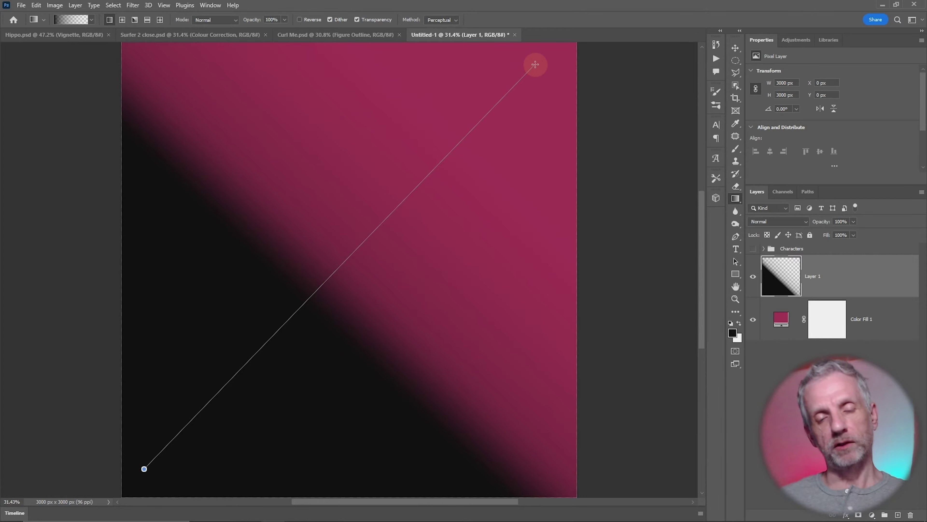
{"action": "left_click_drag", "start_coordinate": [535, 65], "coordinate": [534, 64]}
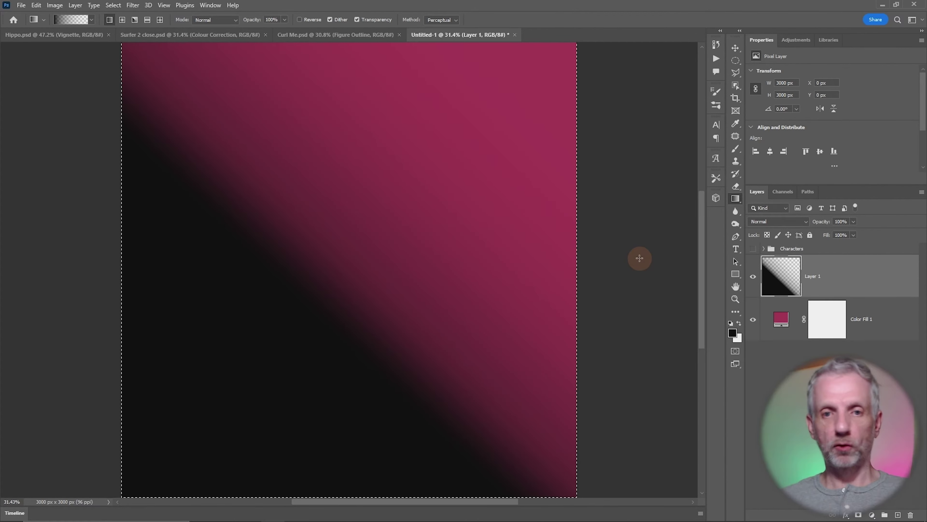
{"action": "key", "text": "Delete"}
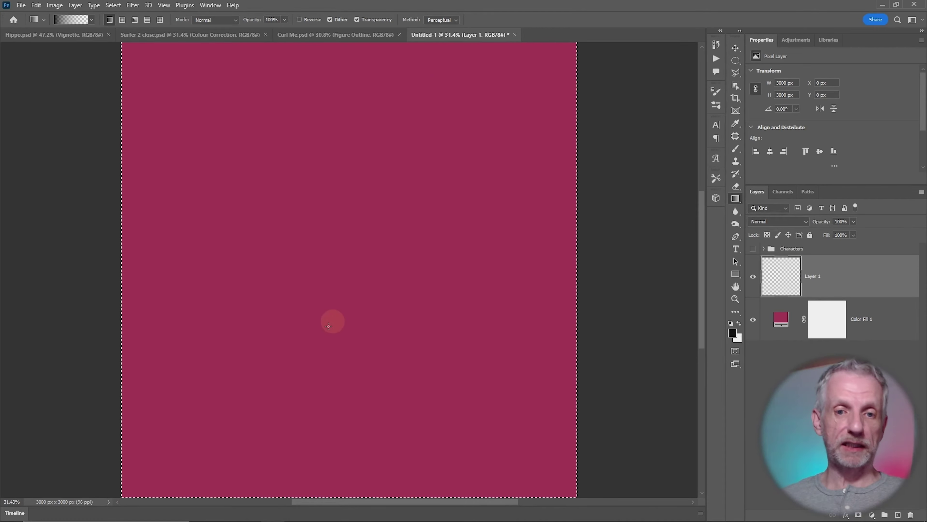
- Try a single diagonal and a single near-vertical black gradient on the empty layer, undoing each one
{"action": "left_click_drag", "start_coordinate": [200, 403], "coordinate": [497, 89]}
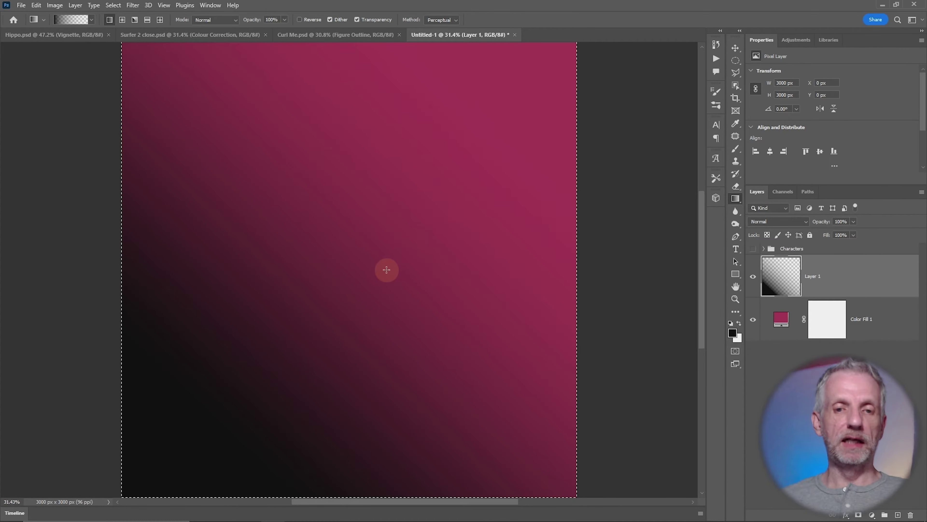
{"action": "key", "text": "ctrl+z"}
{"action": "left_click_drag", "start_coordinate": [305, 448], "coordinate": [337, 116]}
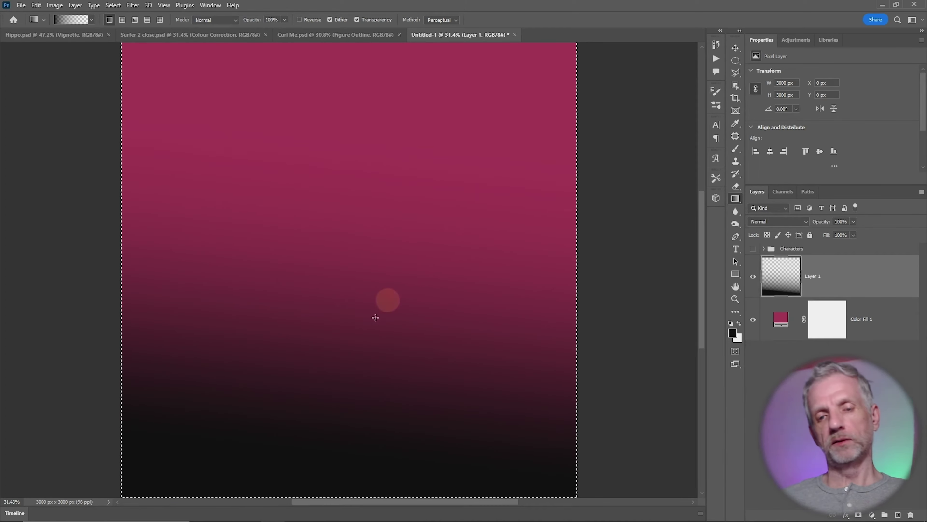
{"action": "key", "text": "ctrl+z"}
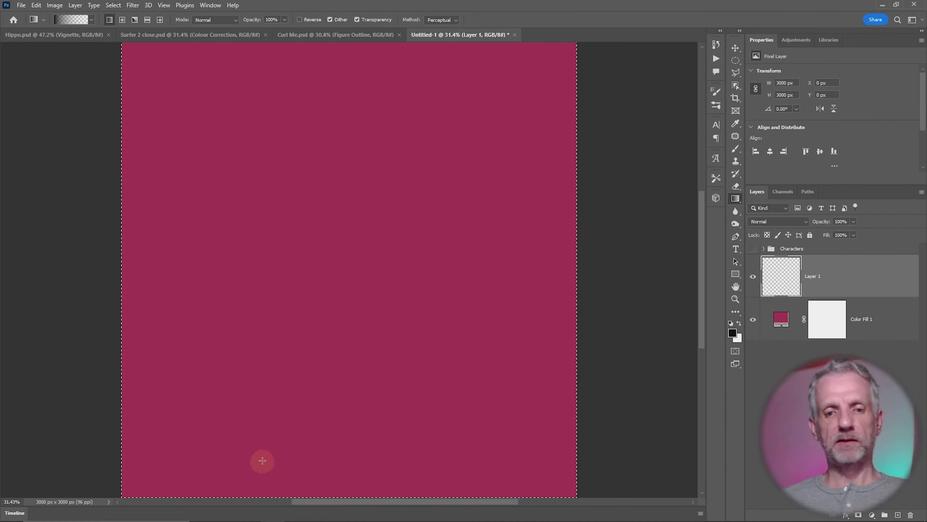
- Layer two slightly tilted black linear gradients rising from the canvas's lower edge and preview them behind the Characters group
{"action": "left_click_drag", "start_coordinate": [262, 459], "coordinate": [381, 95]}
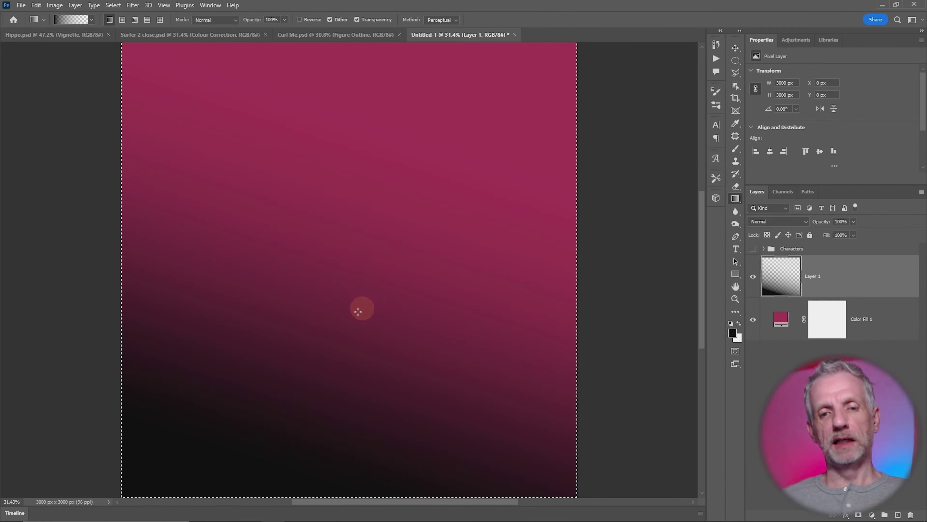
{"action": "left_click_drag", "start_coordinate": [271, 406], "coordinate": [379, 146]}
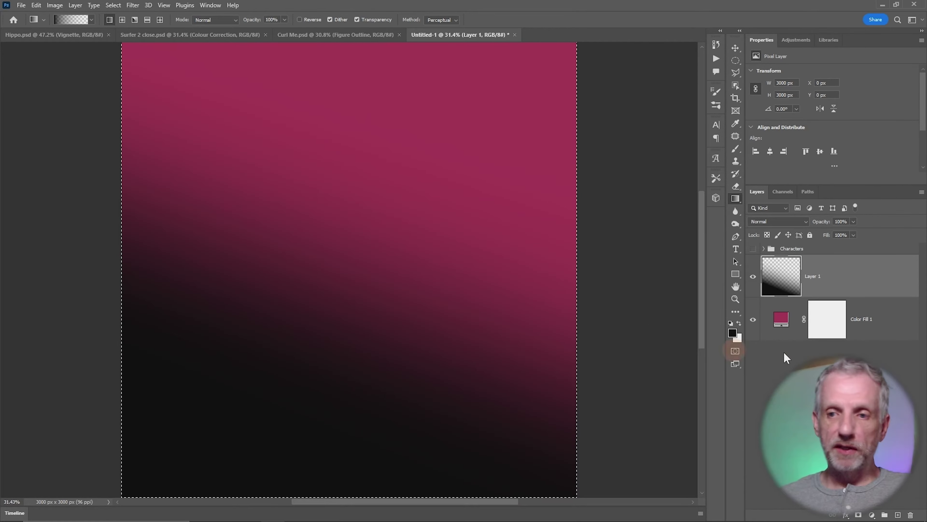
{"action": "left_click", "coordinate": [753, 249]}
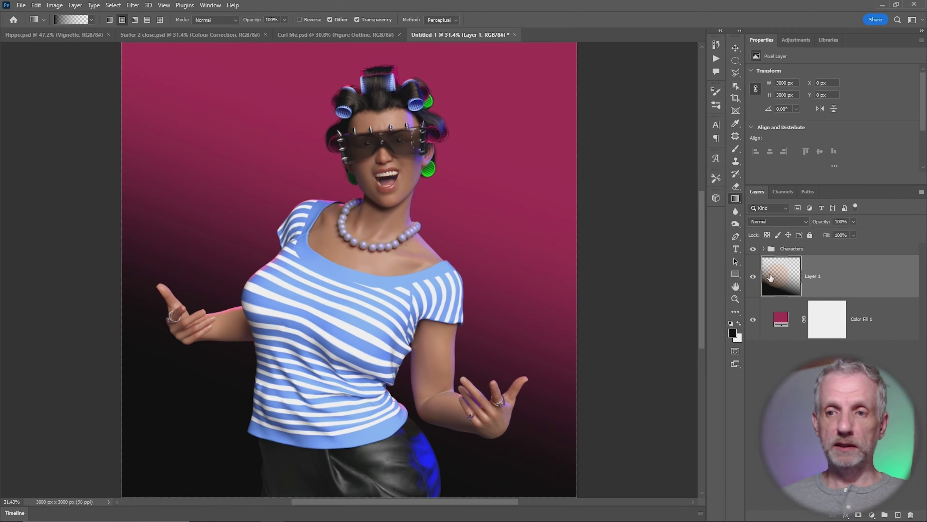
{"action": "left_click", "coordinate": [753, 249]}
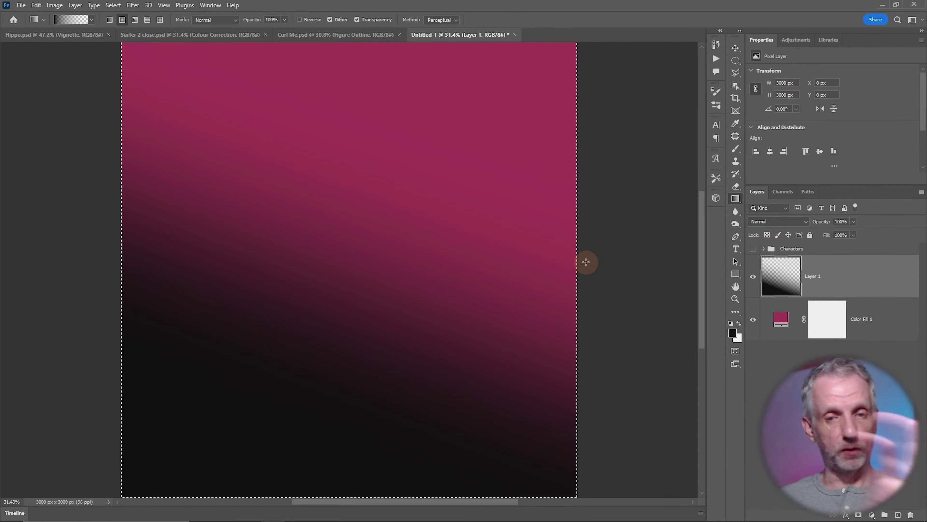
- Clear Layer 1 and build up a soft dark area around the canvas centre with overlapping black radial gradients
{"action": "key", "text": "Delete"}
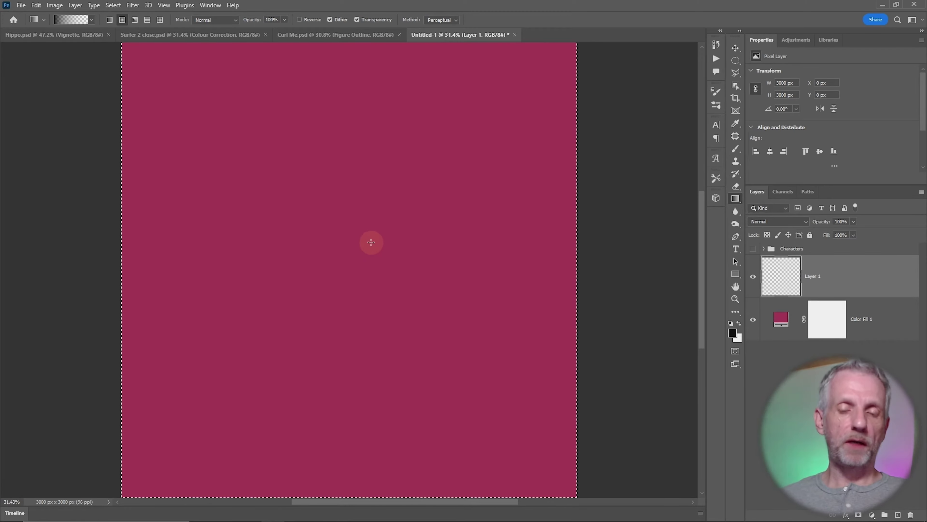
{"action": "left_click_drag", "start_coordinate": [324, 219], "coordinate": [440, 366]}
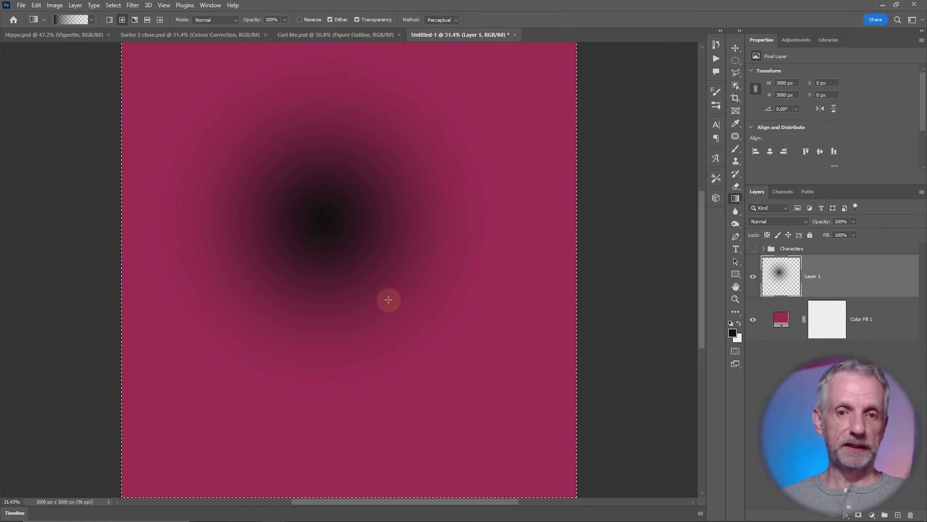
{"action": "left_click_drag", "start_coordinate": [352, 265], "coordinate": [453, 395]}
{"action": "left_click_drag", "start_coordinate": [376, 360], "coordinate": [552, 165]}
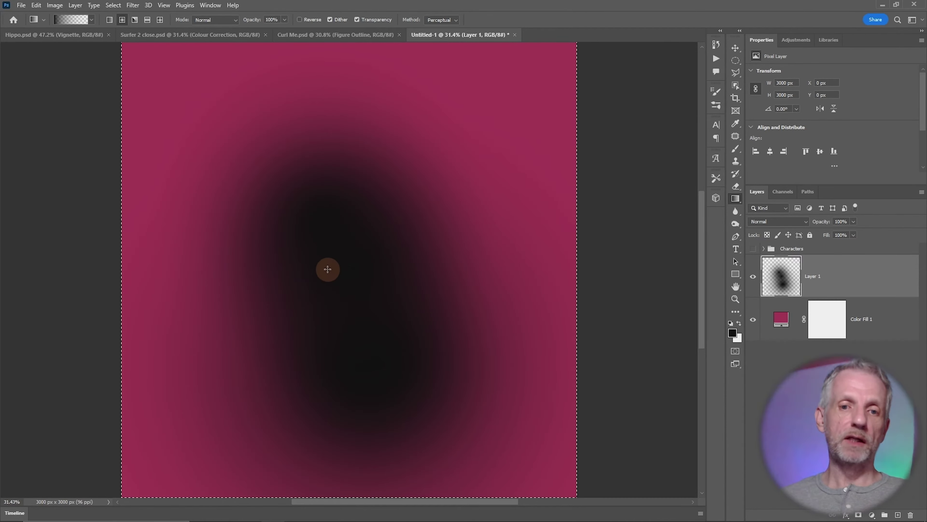
{"action": "left_click_drag", "start_coordinate": [327, 269], "coordinate": [533, 57]}
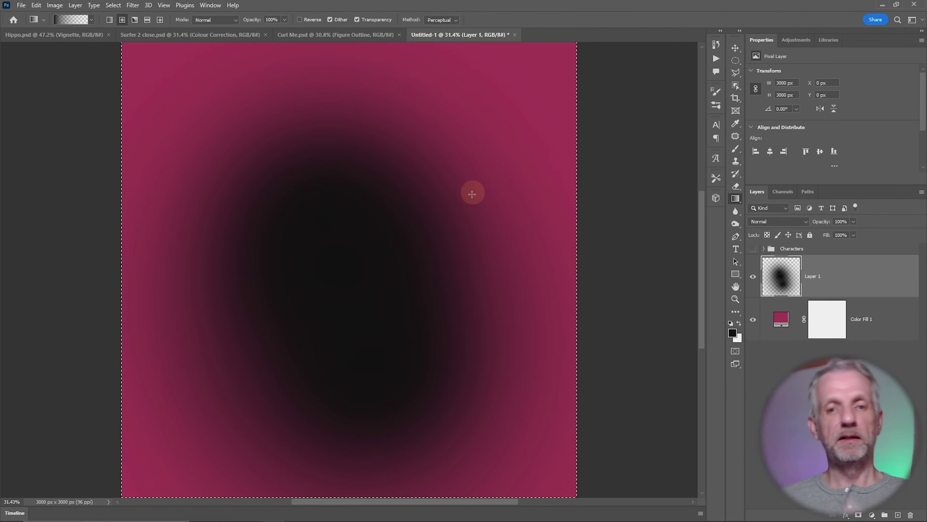
- Extend the dark central area on Layer 1 with two more black radial gradients just right of the canvas centre
{"action": "left_click_drag", "start_coordinate": [365, 251], "coordinate": [511, 155]}
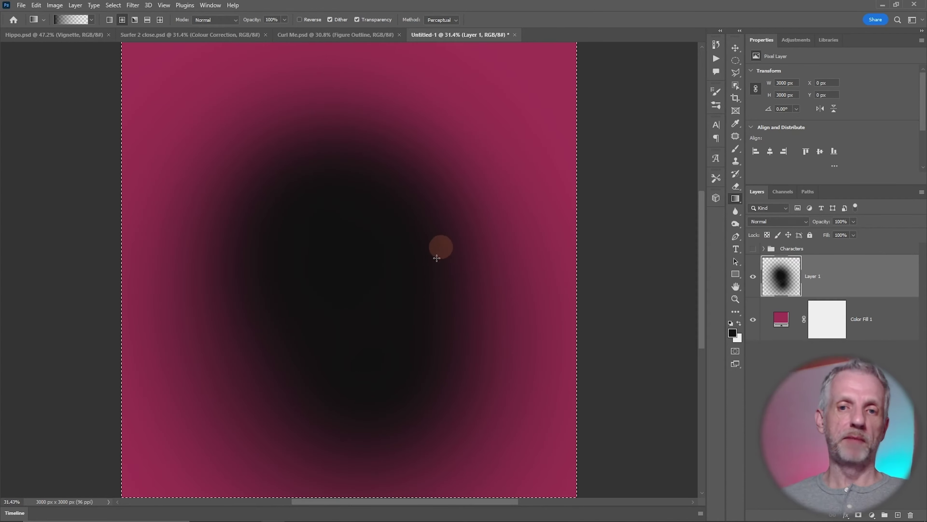
{"action": "left_click_drag", "start_coordinate": [394, 285], "coordinate": [544, 209]}
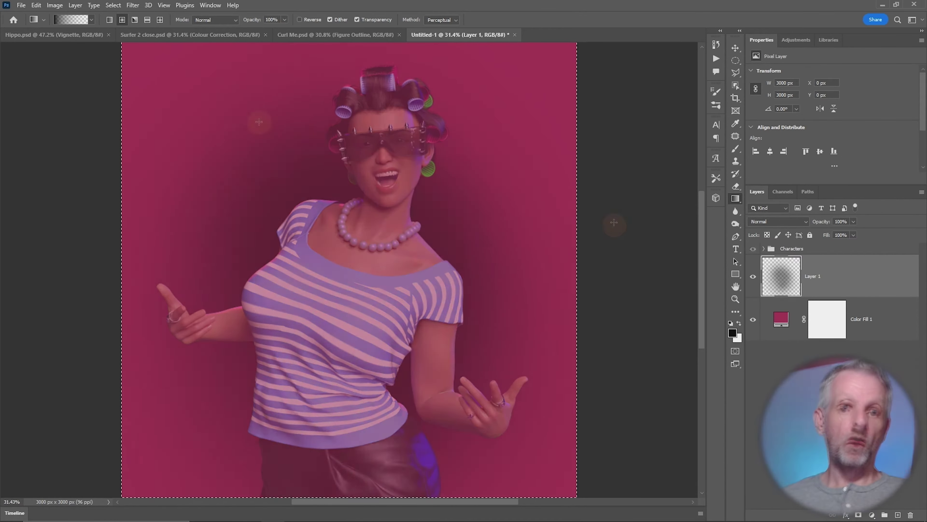
- Build a dark shadow in the canvas's lower-left area on Layer 1 with four overlapping black radial gradients
{"action": "left_click_drag", "start_coordinate": [132, 490], "coordinate": [482, 106]}
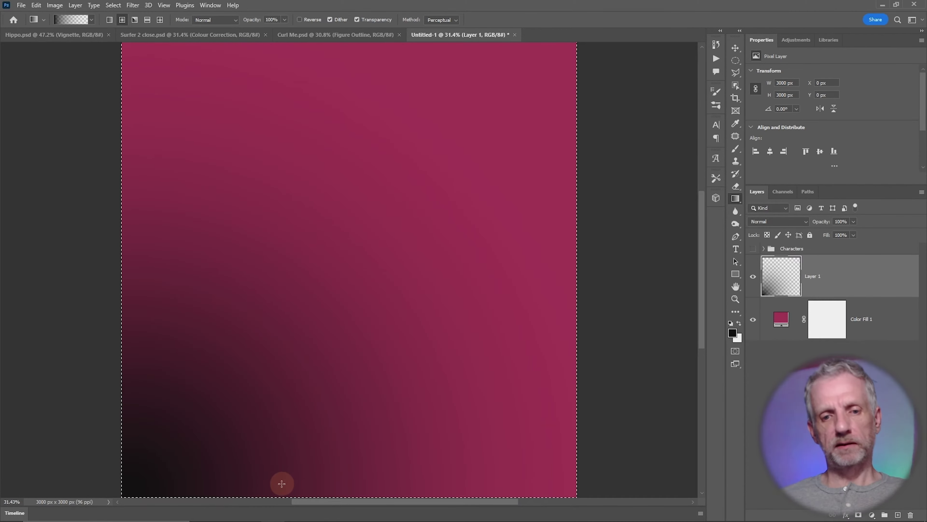
{"action": "left_click_drag", "start_coordinate": [280, 483], "coordinate": [356, 195]}
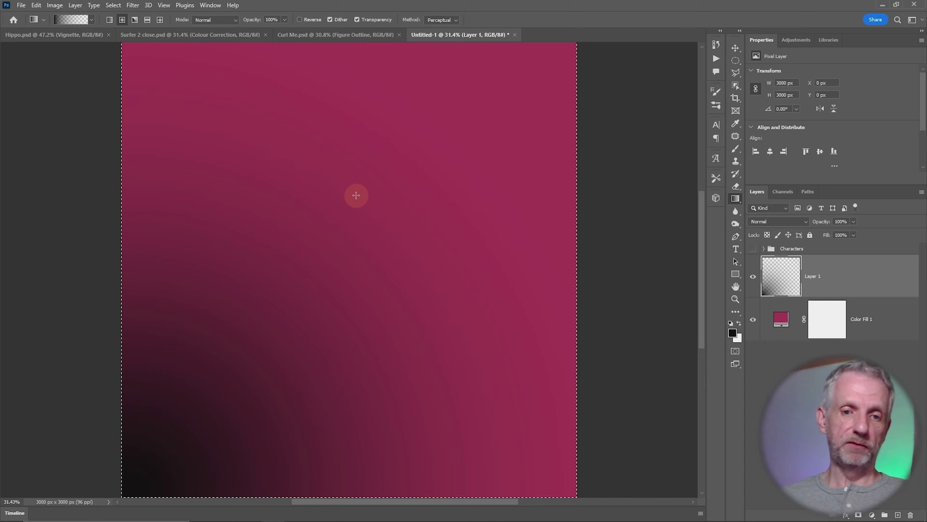
{"action": "left_click_drag", "start_coordinate": [288, 341], "coordinate": [412, 228]}
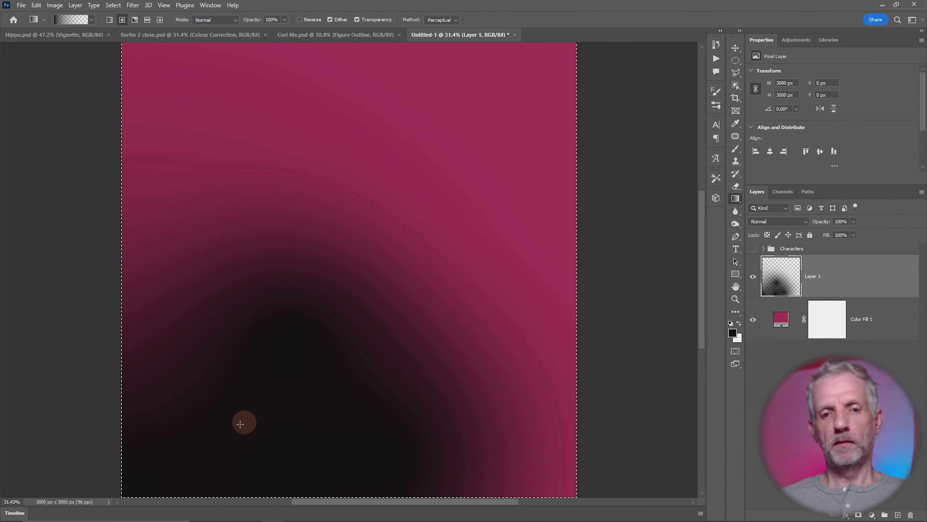
{"action": "left_click_drag", "start_coordinate": [212, 436], "coordinate": [420, 284]}
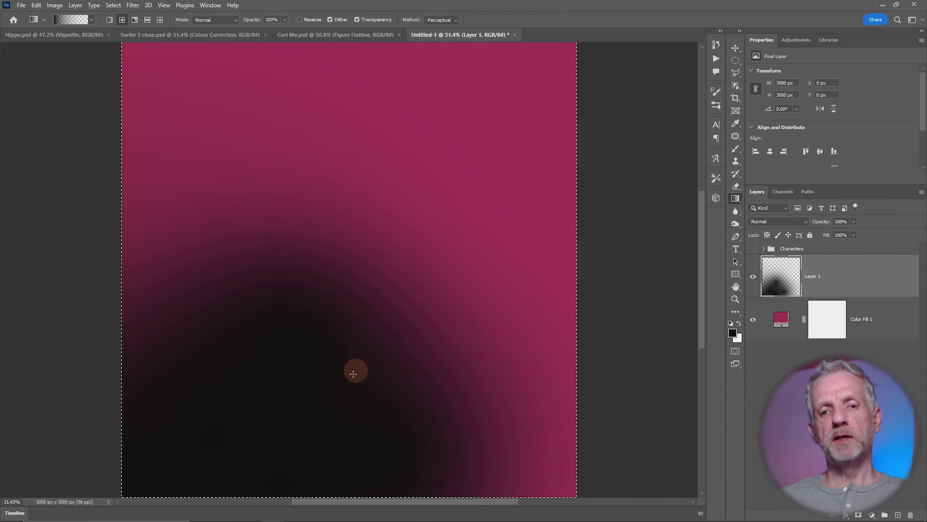
- Show the Characters group and set Layer 1's opacity to 90%, comparing the image with and without the shading
{"action": "left_click", "coordinate": [753, 249]}
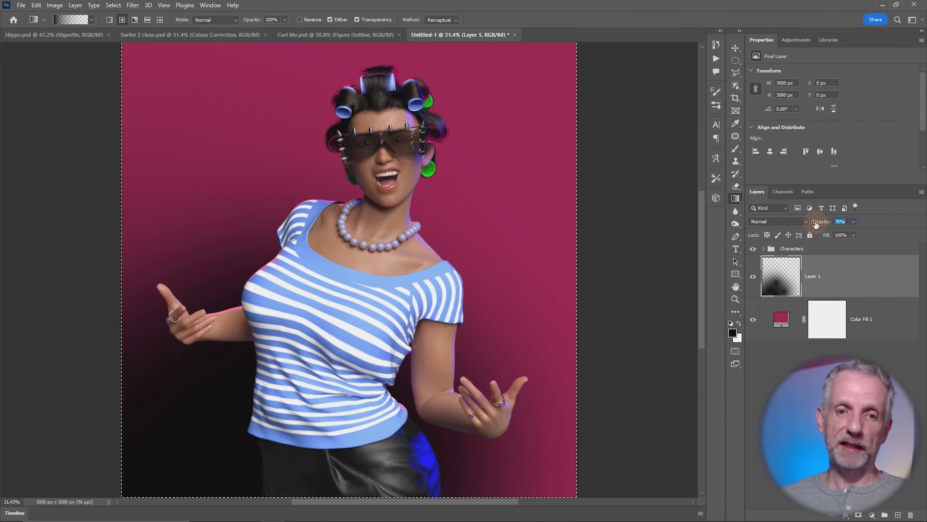
{"action": "mouse_move", "coordinate": [816, 224]}
{"action": "left_mouse_down"}
{"action": "mouse_move", "coordinate": [807, 224]}
{"action": "mouse_move", "coordinate": [815, 224]}
{"action": "left_mouse_up"}
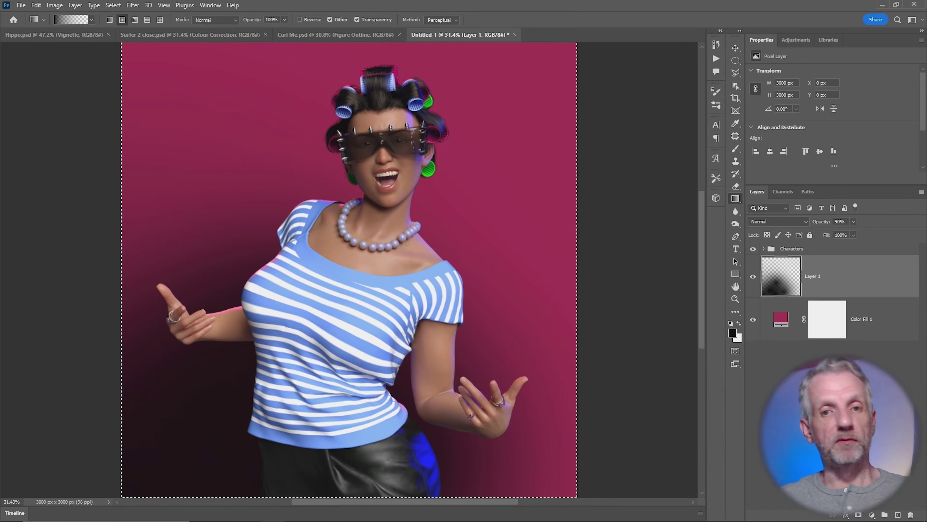
{"action": "left_click", "coordinate": [753, 276]}
{"action": "left_click", "coordinate": [753, 278]}
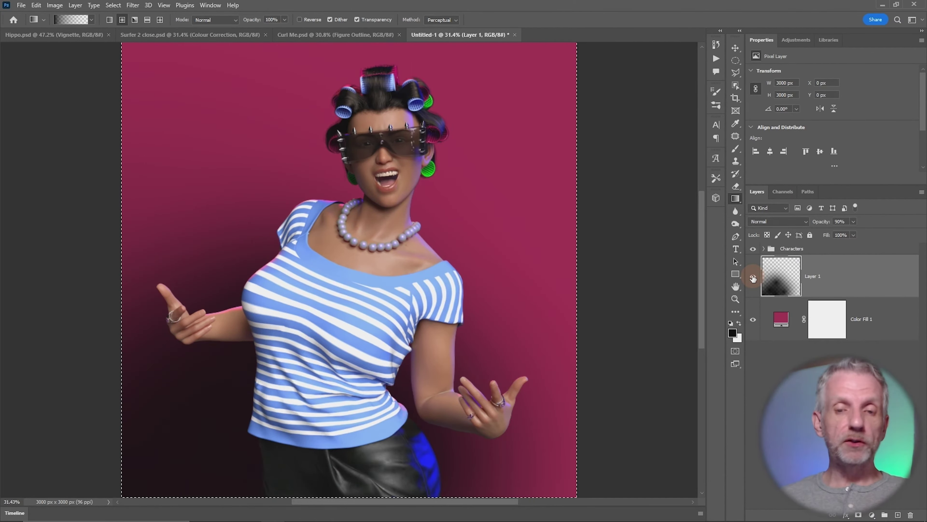
{"action": "left_click", "coordinate": [753, 278]}
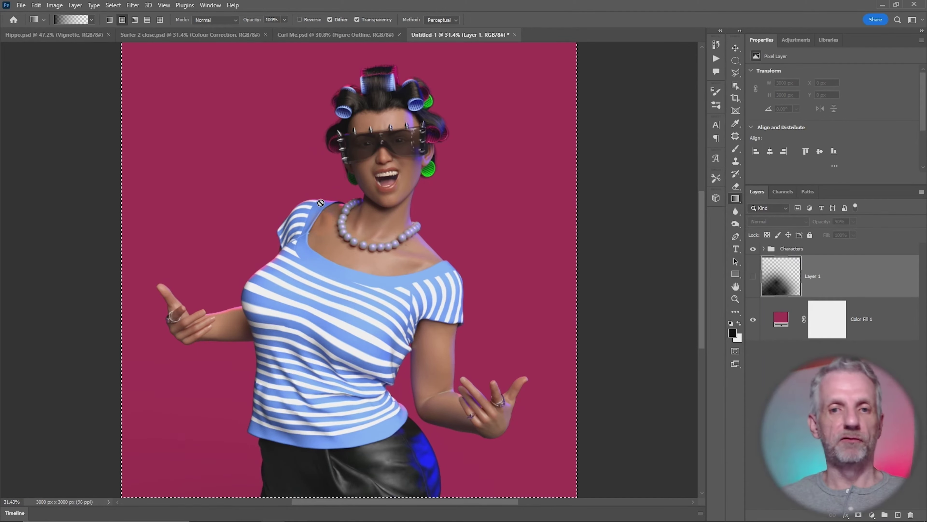
{"action": "left_click", "coordinate": [751, 278]}
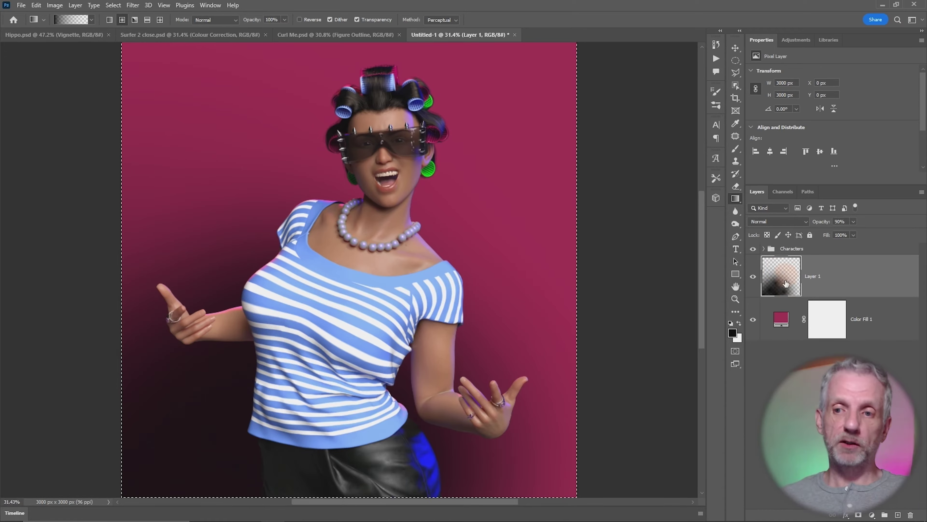
- Group Layer 1 with the Color Fill 1 layer and name the group BG
{"action": "left_click", "coordinate": [767, 337]}
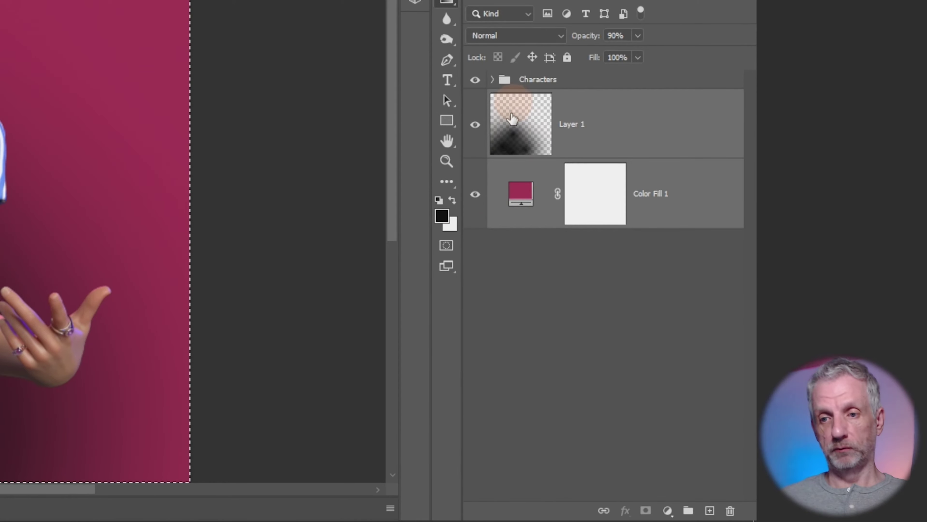
{"action": "left_click_drag", "start_coordinate": [486, 198], "coordinate": [689, 509]}
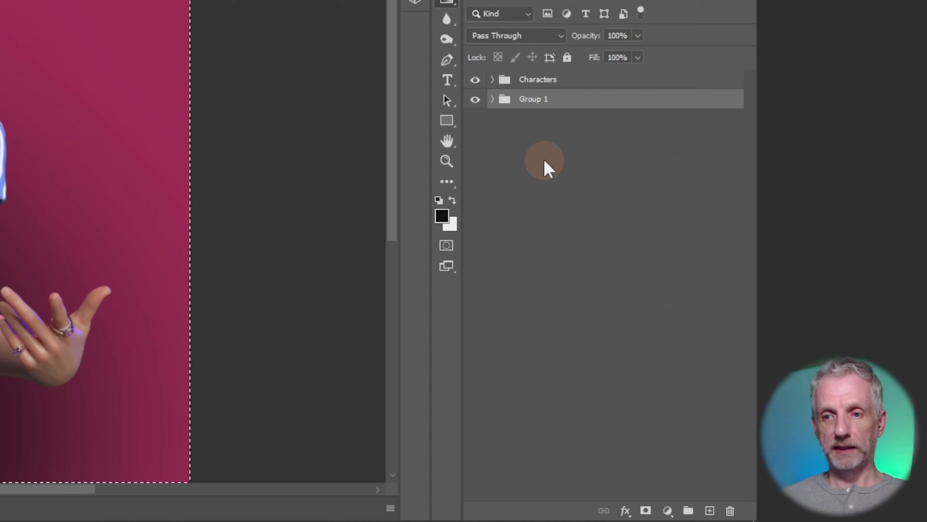
{"action": "double_click", "coordinate": [536, 100]}
{"action": "type", "text": "BG"}
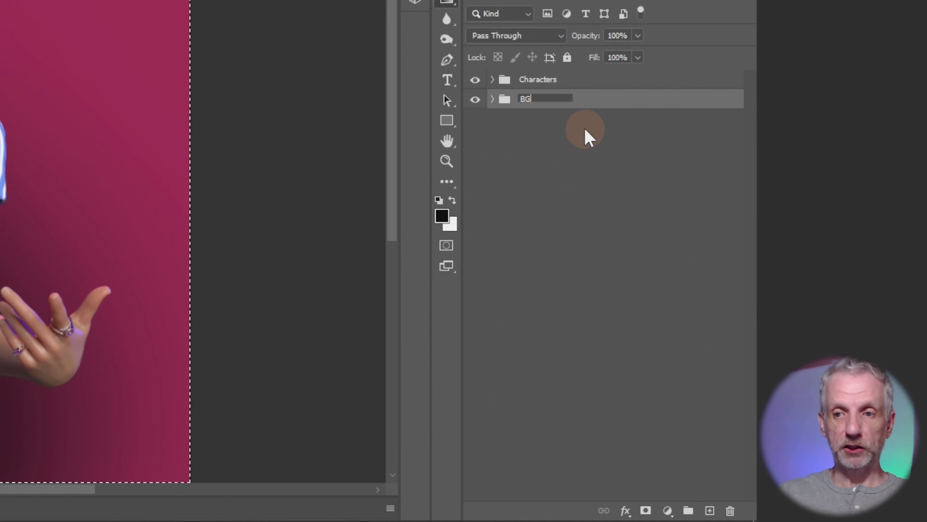
{"action": "key", "text": "Return"}
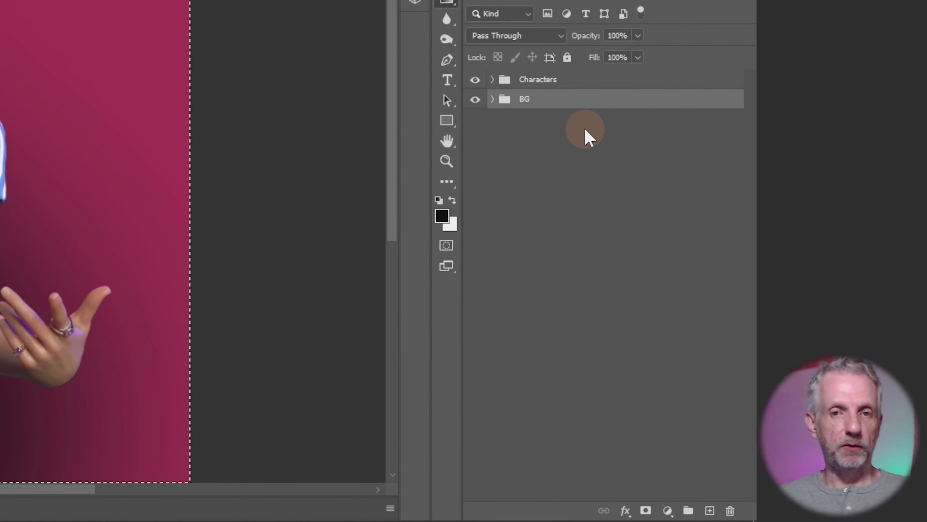
- Create an empty group above BG and delete it
{"action": "left_click", "coordinate": [687, 510]}
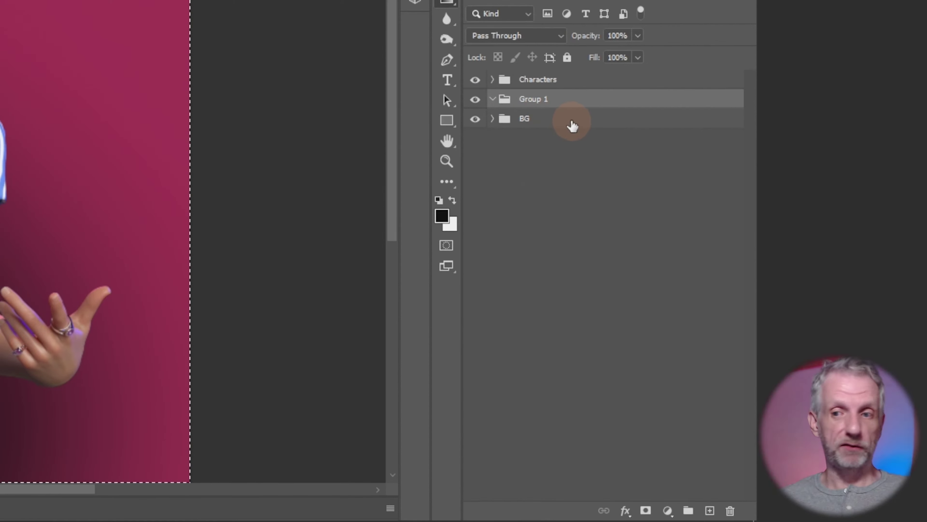
{"action": "left_click_drag", "start_coordinate": [534, 104], "coordinate": [730, 510]}
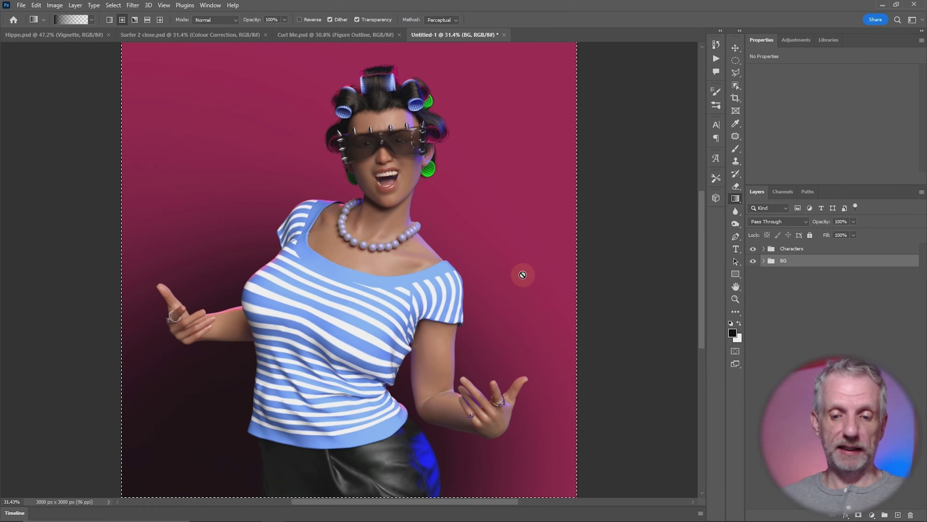
- Make the Curl Penny Skin.png layer in the Characters group active and clear the selection around the canvas
{"action": "scroll", "coordinate": [522, 275], "scroll_direction": "down", "scroll_amount": 3}
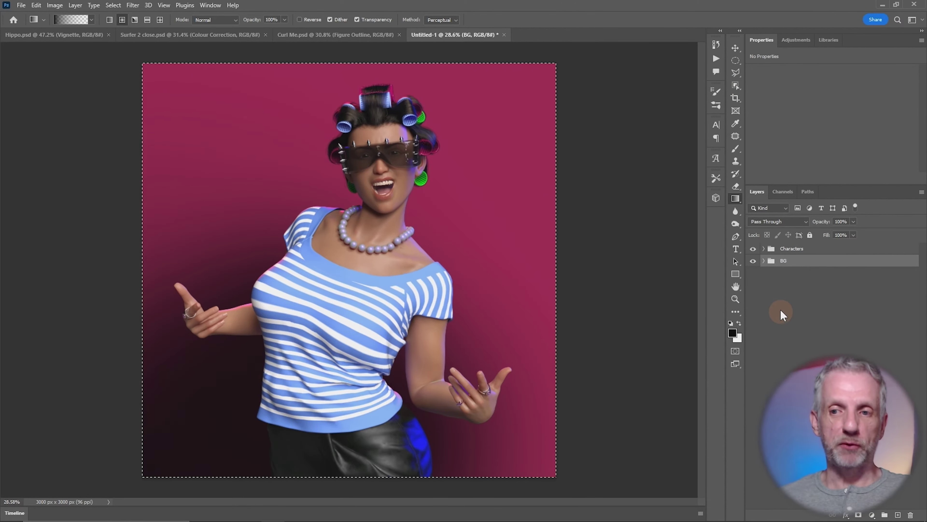
{"action": "left_click", "coordinate": [764, 249]}
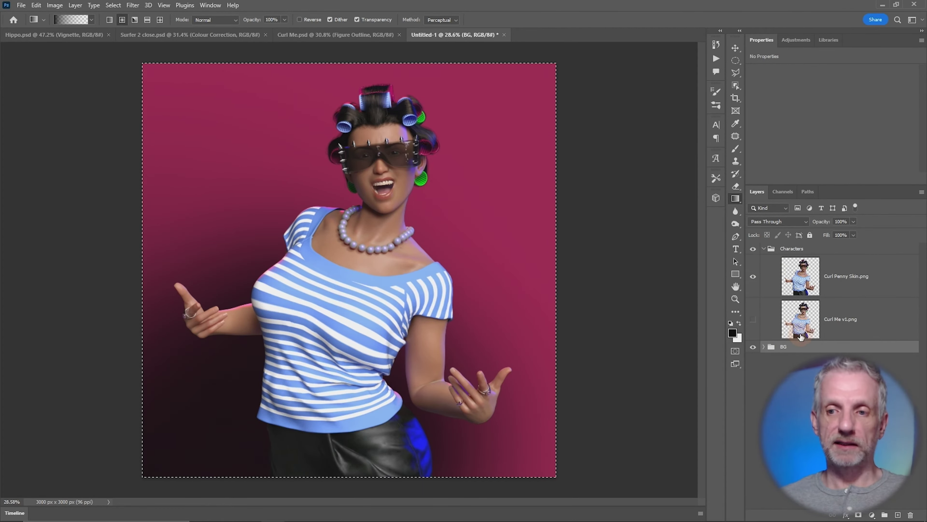
{"action": "left_click", "coordinate": [800, 280]}
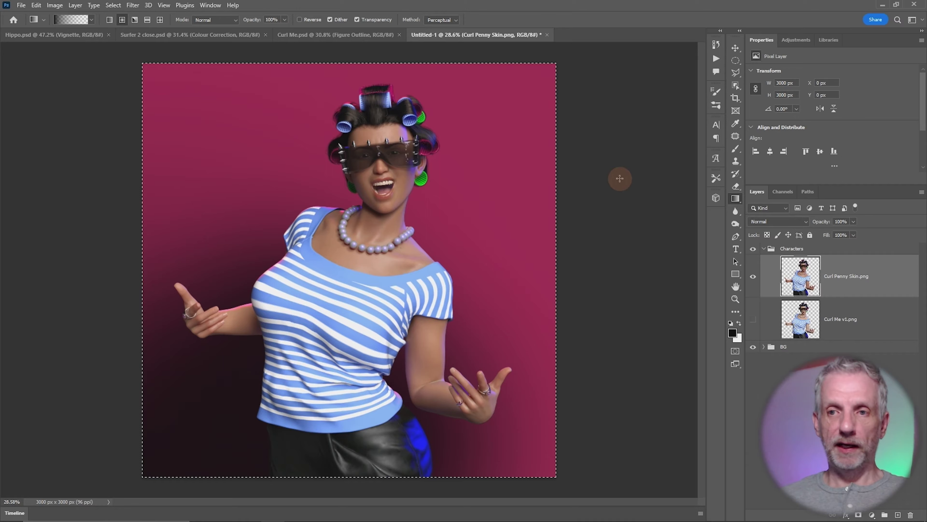
{"action": "key", "text": "ctrl+d"}
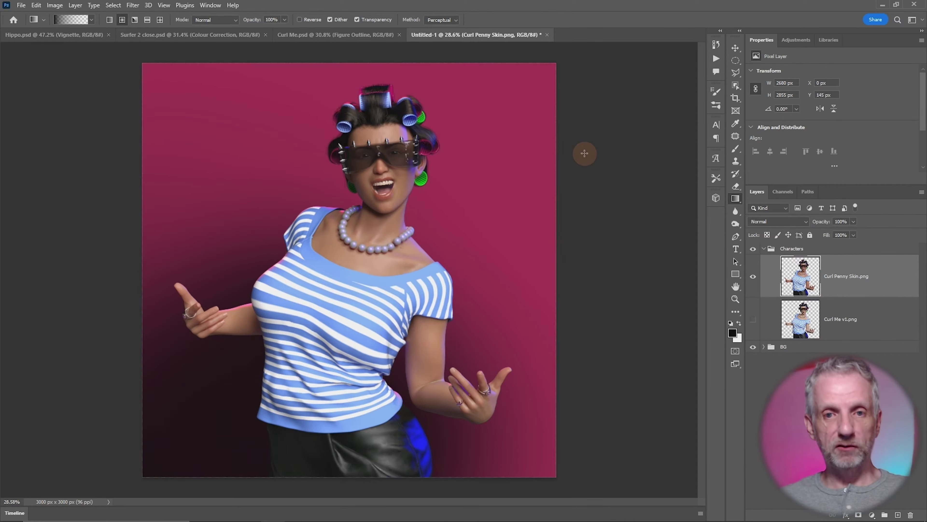
- Select the character's silhouette on the Curl Penny Skin.png layer with the Object Selection tool, framing the whole 3000 px square canvas
{"action": "left_click", "coordinate": [736, 85]}
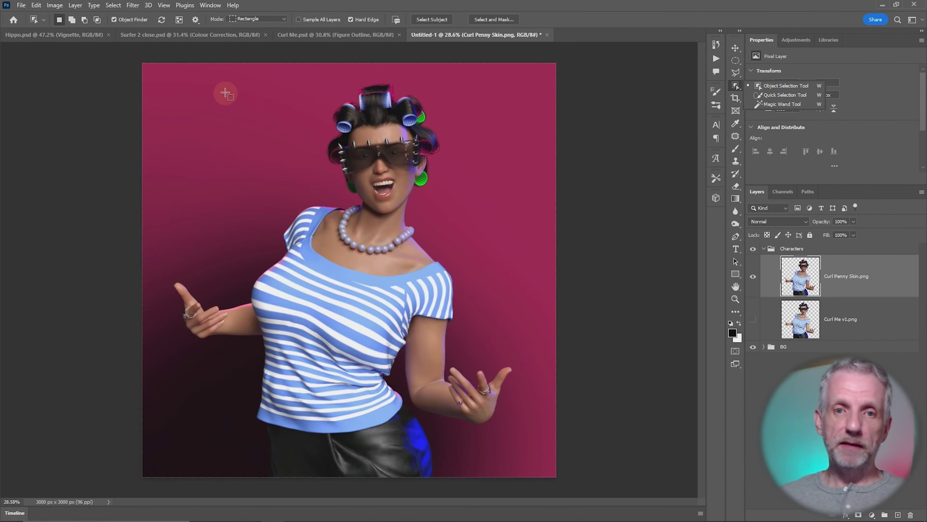
{"action": "left_click_drag", "start_coordinate": [145, 63], "coordinate": [567, 485]}
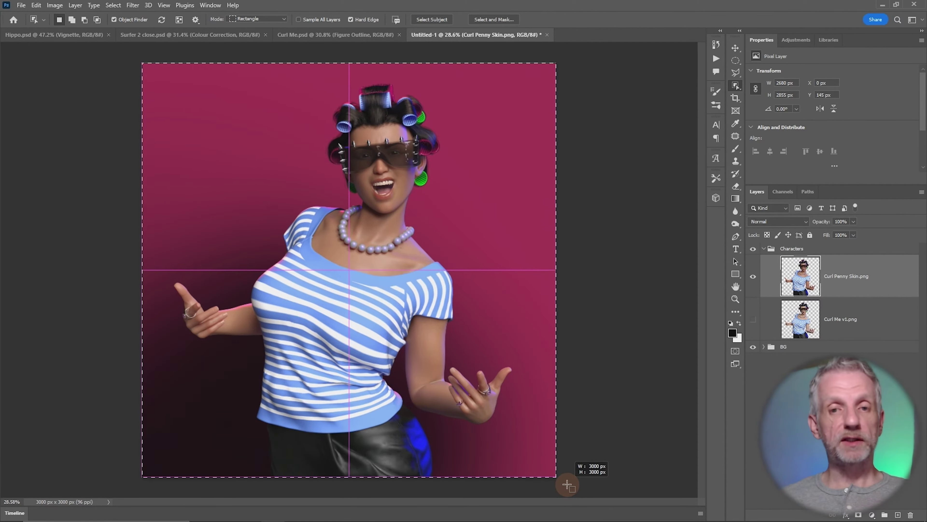
{"action": "left_click_drag", "start_coordinate": [567, 485], "coordinate": [565, 471]}
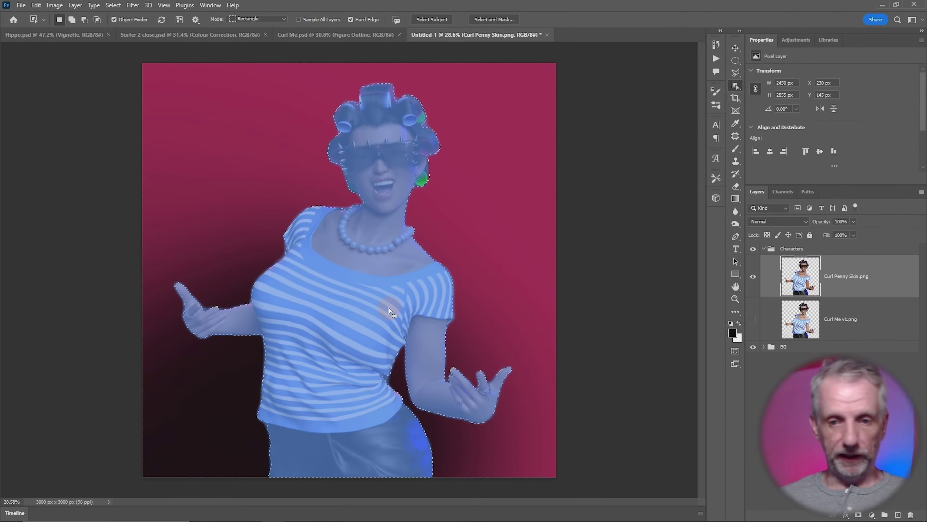
{"action": "left_click", "coordinate": [422, 359]}
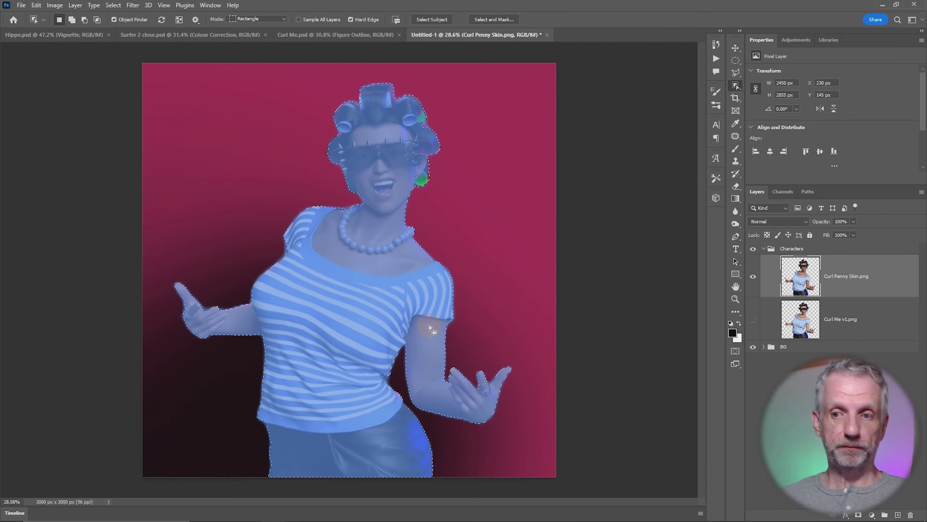
- Hide and collapse the Characters group, and add a new empty layer between it and the BG group
{"action": "left_click", "coordinate": [753, 250]}
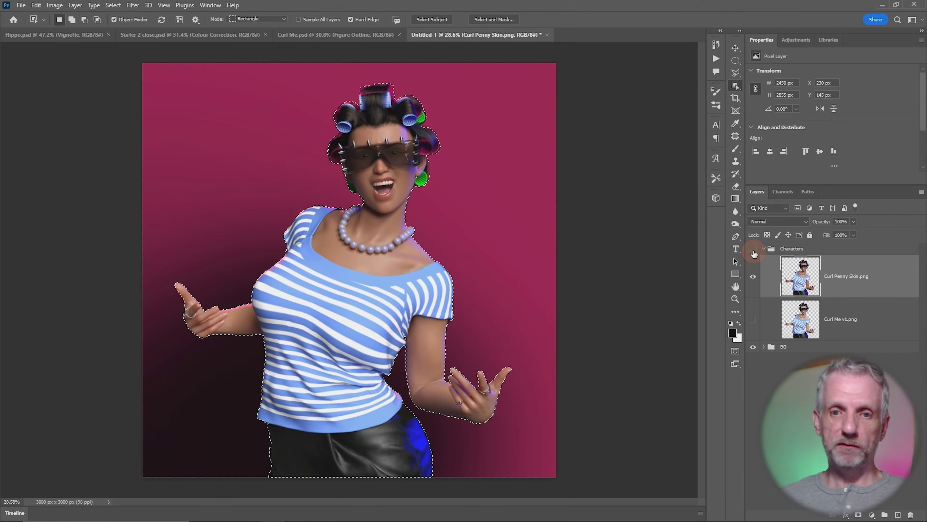
{"action": "left_click", "coordinate": [755, 254]}
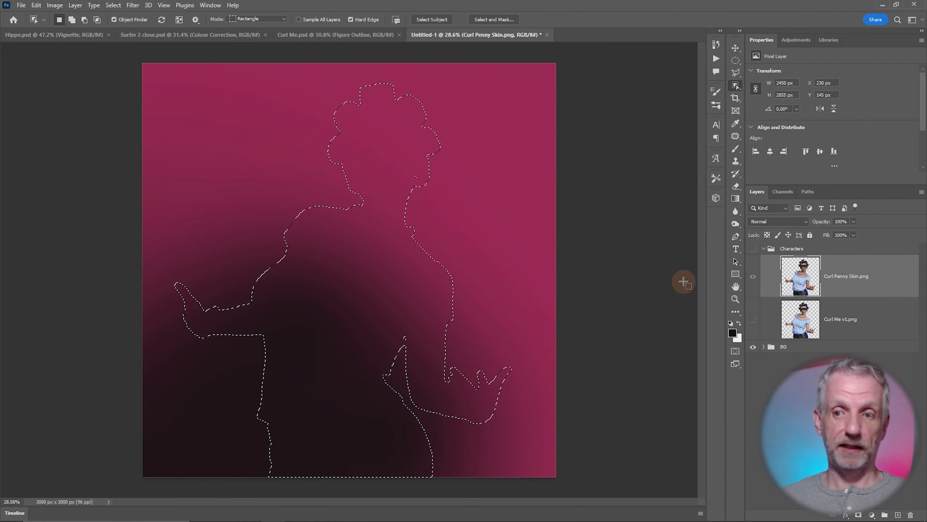
{"action": "left_click", "coordinate": [764, 249]}
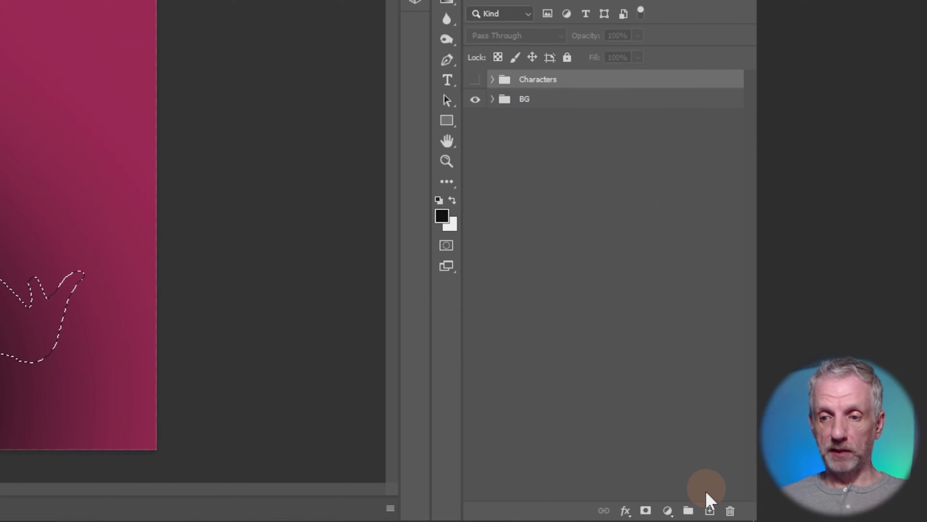
{"action": "left_click", "coordinate": [709, 512]}
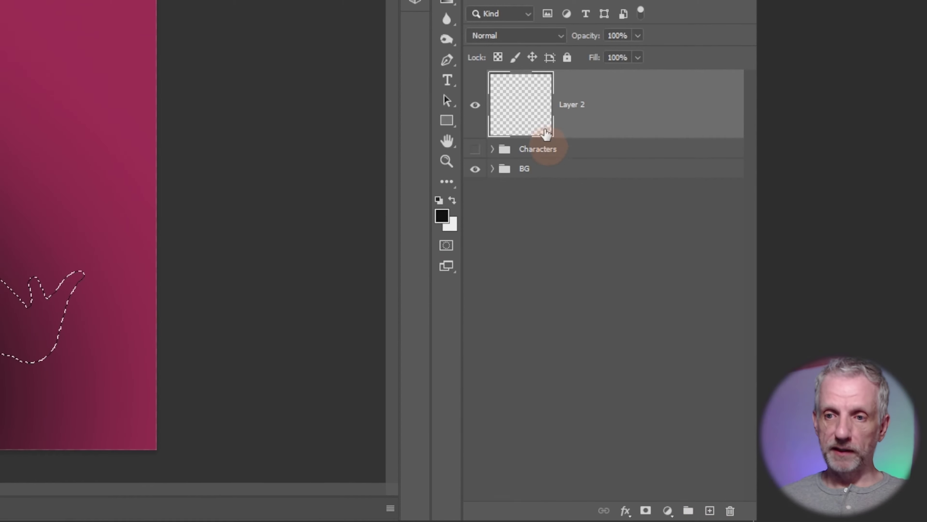
{"action": "left_click_drag", "start_coordinate": [526, 104], "coordinate": [530, 158]}
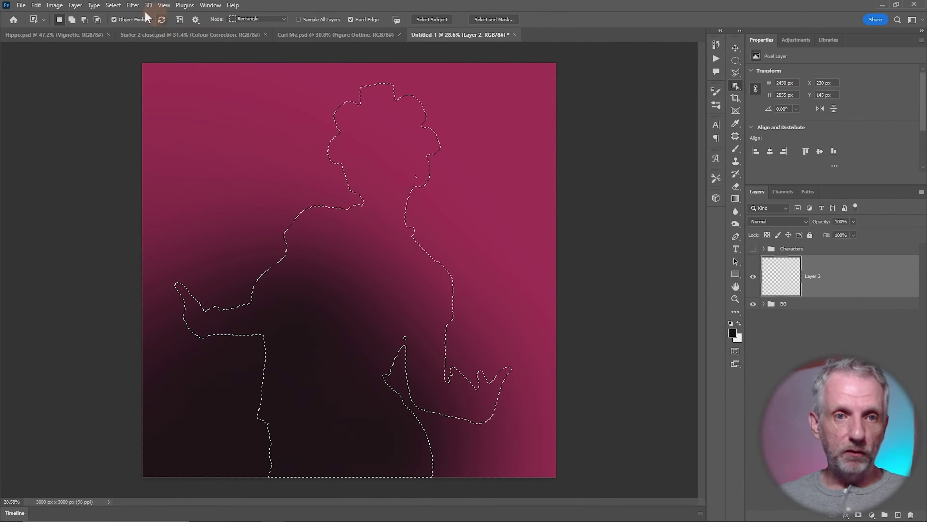
- Expand the character silhouette selection by 50 pixels
{"action": "left_click", "coordinate": [113, 5]}
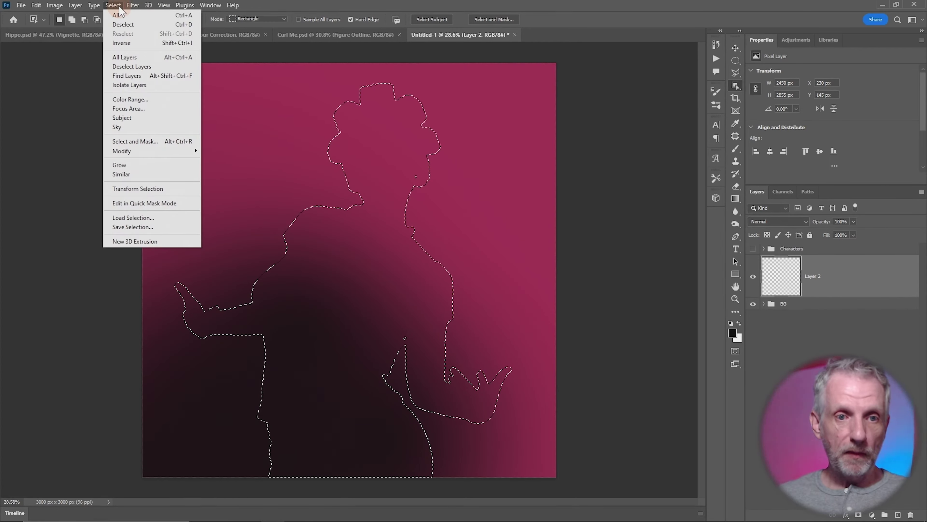
{"action": "mouse_move", "coordinate": [152, 152]}
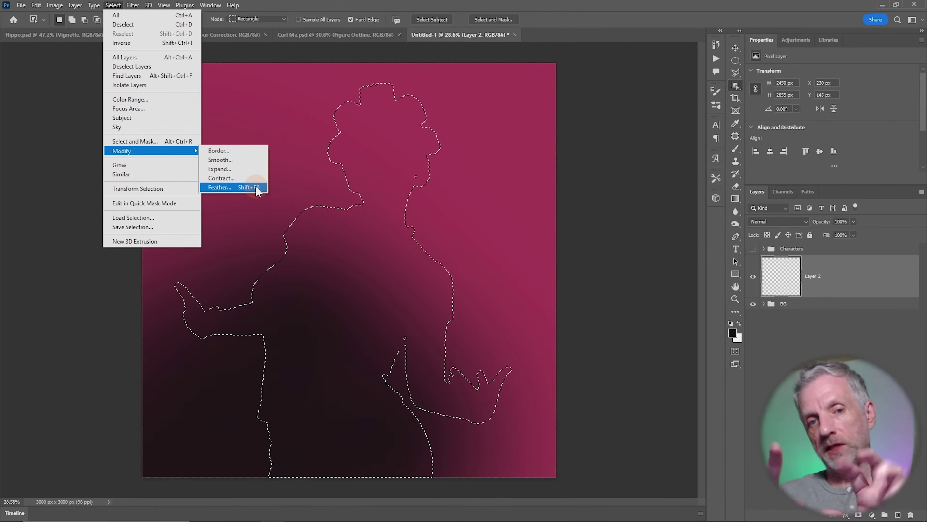
{"action": "left_click", "coordinate": [256, 170]}
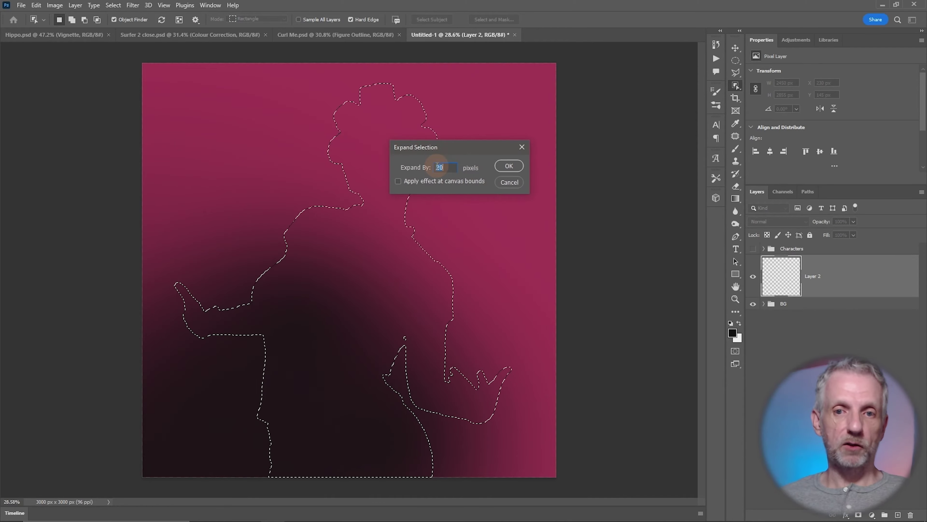
{"action": "left_click_drag", "start_coordinate": [478, 150], "coordinate": [254, 89]}
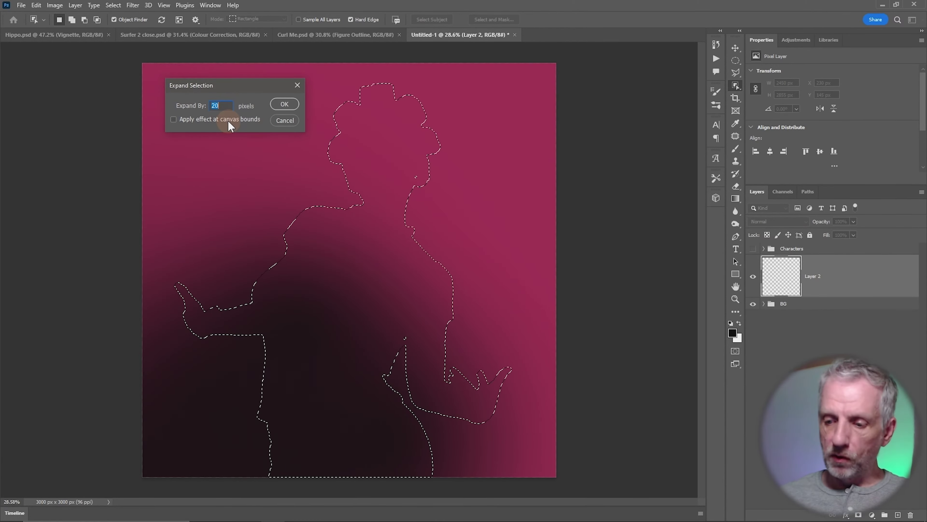
{"action": "type", "text": "50"}
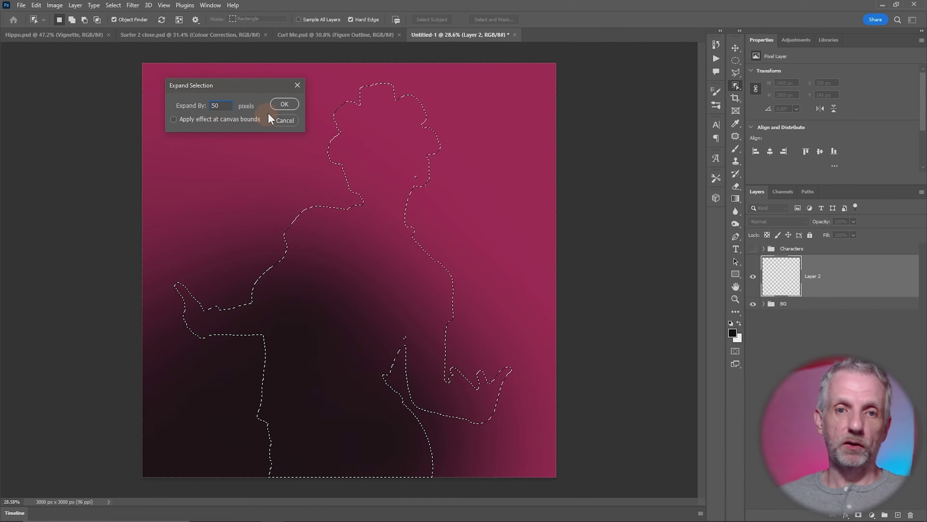
{"action": "left_click", "coordinate": [284, 105]}
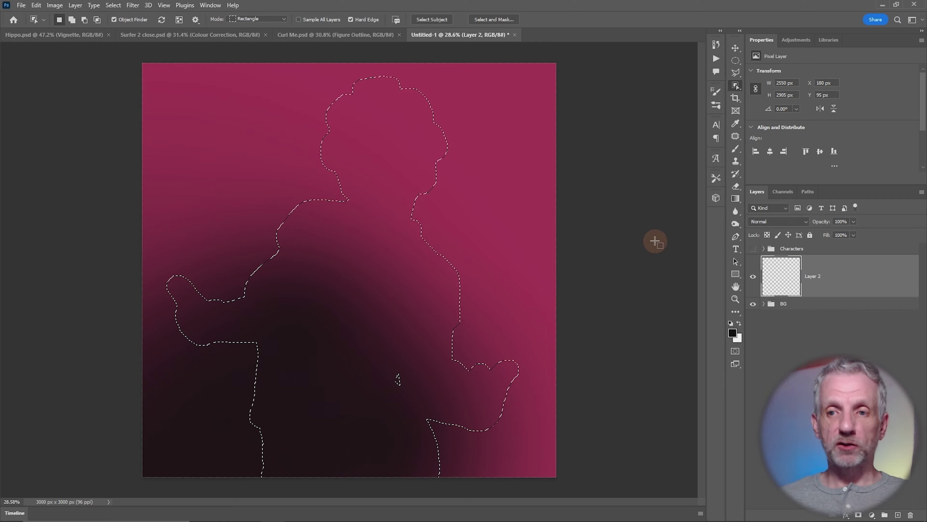
- Fill the expanded selection on Layer 2 with the Paint Bucket, first in black, then in white after swapping the foreground and background colours
{"action": "left_click", "coordinate": [737, 198]}
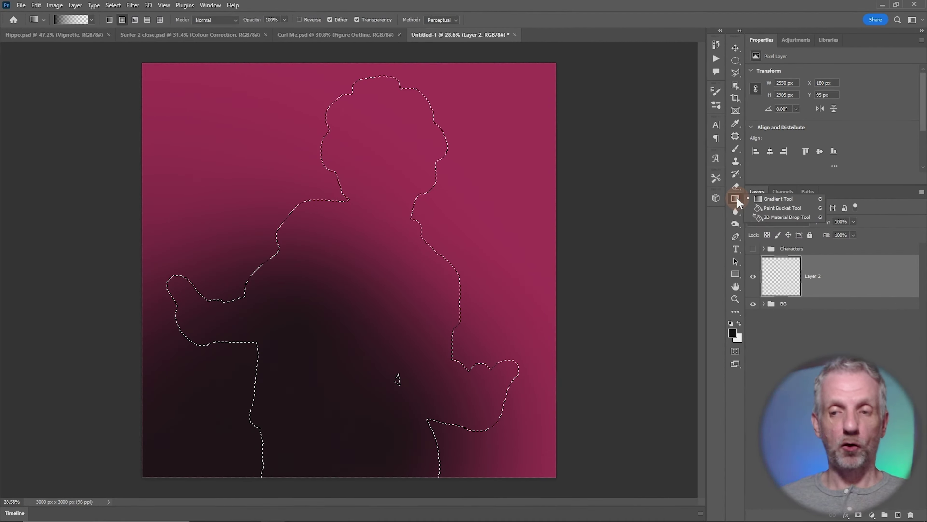
{"action": "mouse_move", "coordinate": [738, 199]}
{"action": "left_mouse_down"}
{"action": "mouse_move", "coordinate": [768, 198]}
{"action": "mouse_move", "coordinate": [796, 215]}
{"action": "left_mouse_up"}
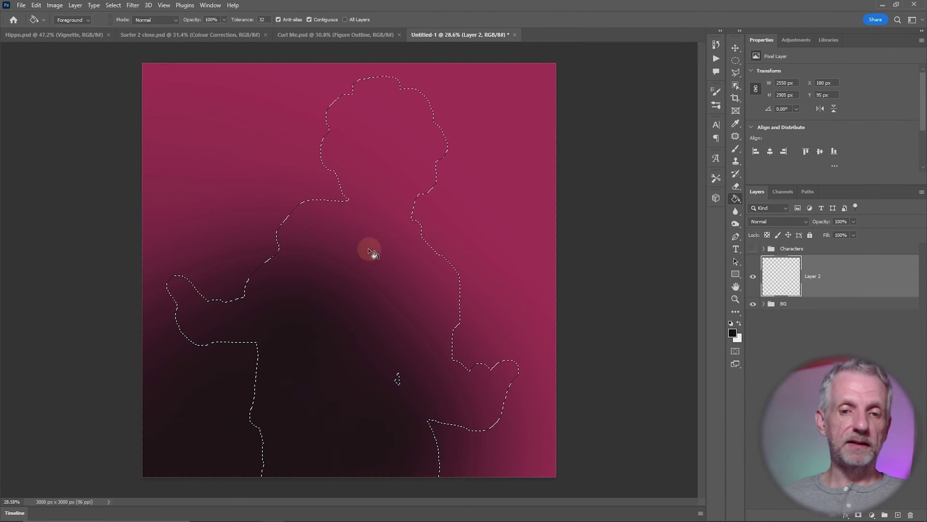
{"action": "left_click", "coordinate": [362, 280]}
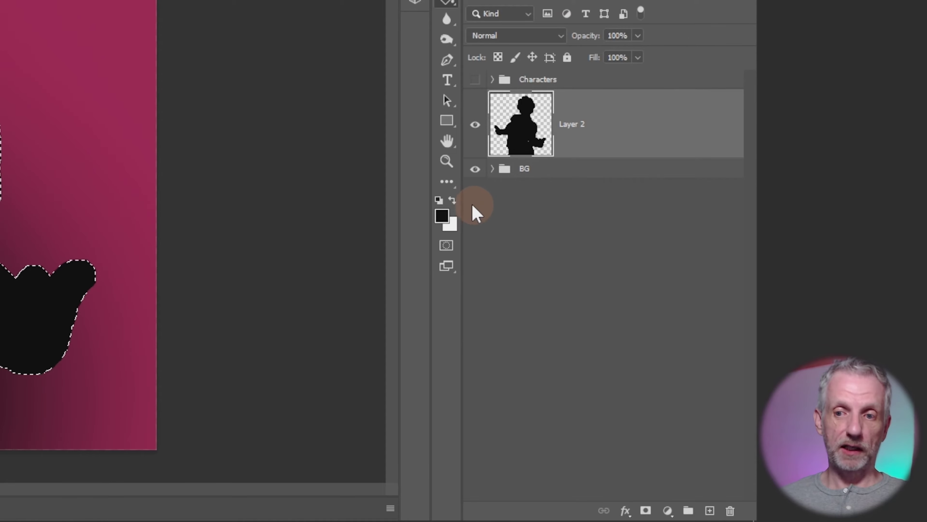
{"action": "left_click", "coordinate": [454, 201]}
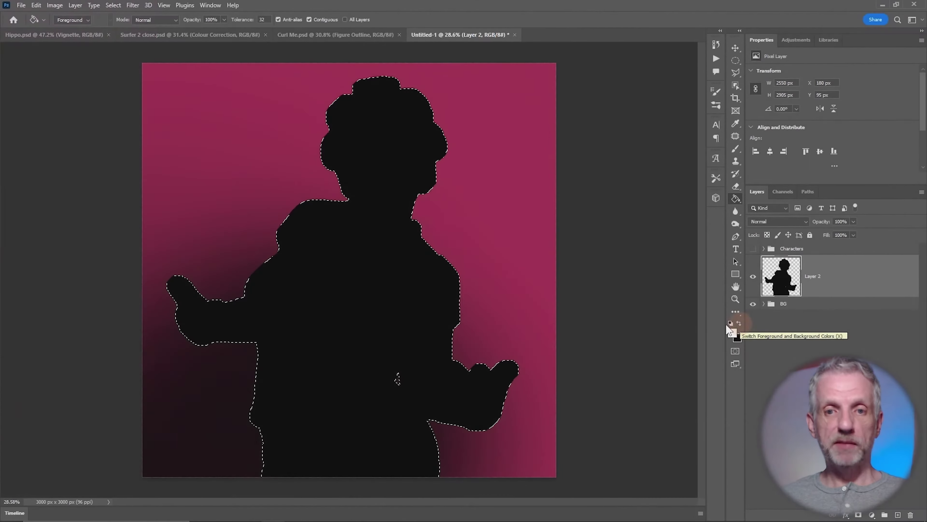
{"action": "left_click", "coordinate": [411, 275]}
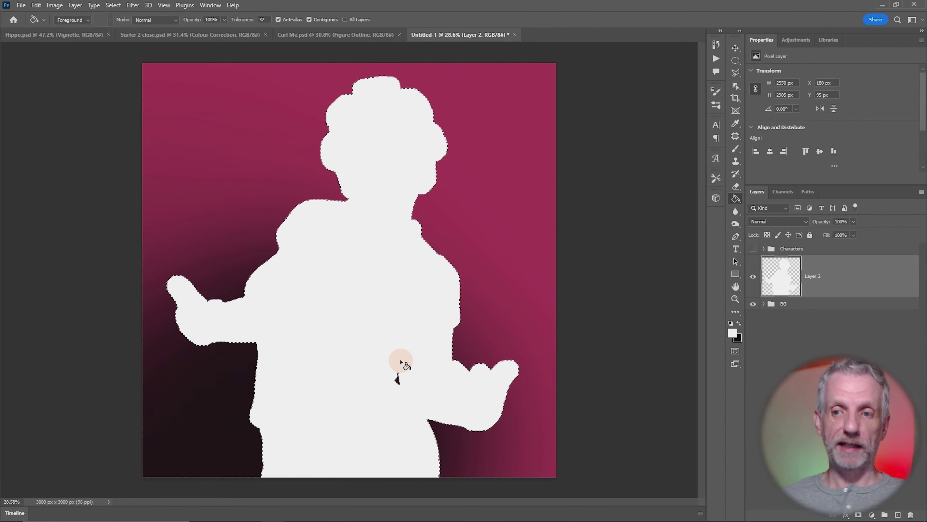
- Show the Characters group again and clear the selection
{"action": "left_click", "coordinate": [753, 248]}
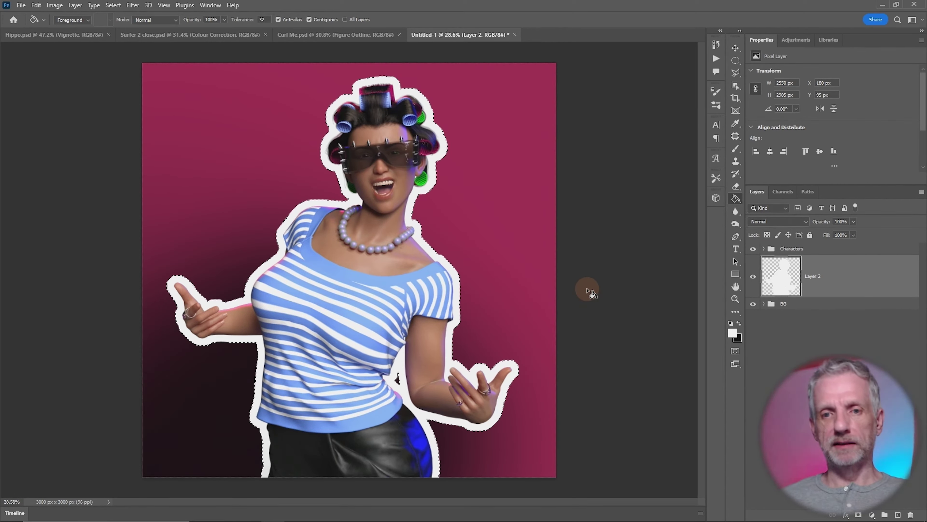
{"action": "key", "text": "ctrl+d"}
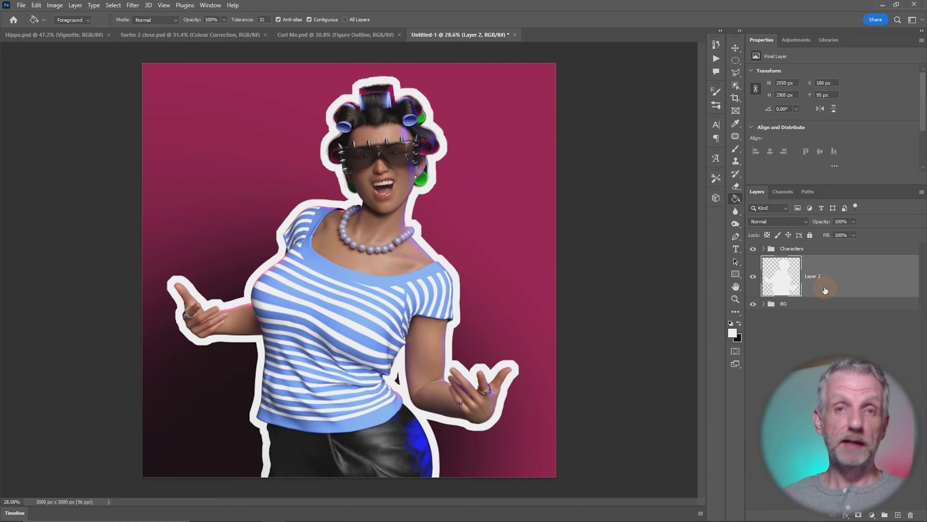
- Convert Layer 2 to a smart object and rename it Outline
{"action": "right_click", "coordinate": [842, 283]}
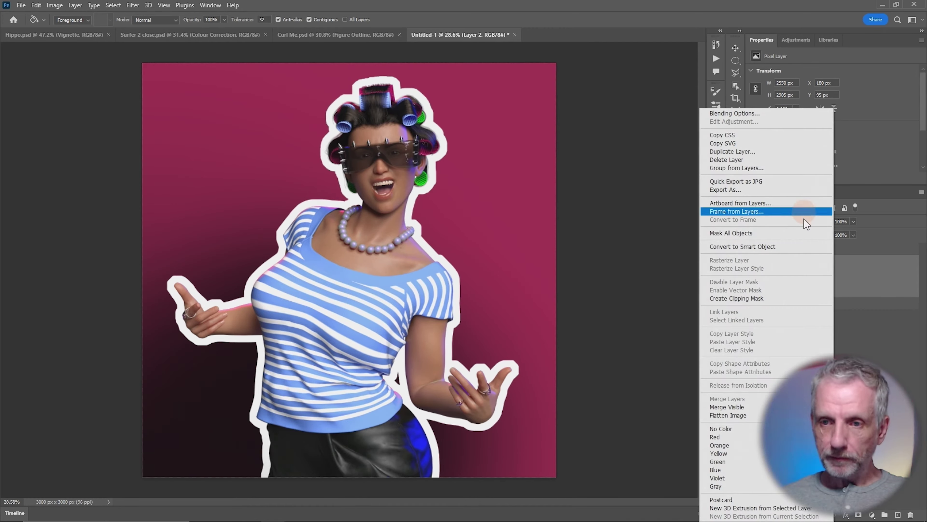
{"action": "left_click", "coordinate": [800, 247]}
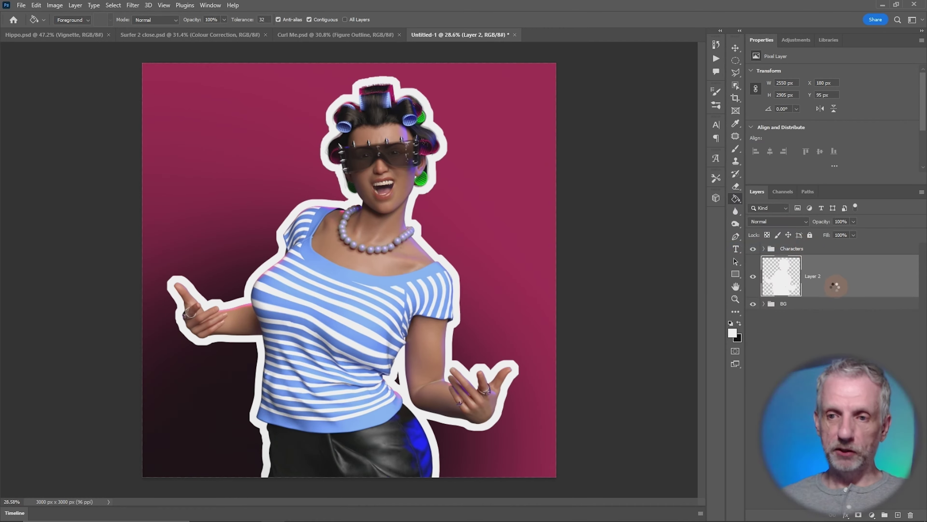
{"action": "double_click", "coordinate": [814, 278]}
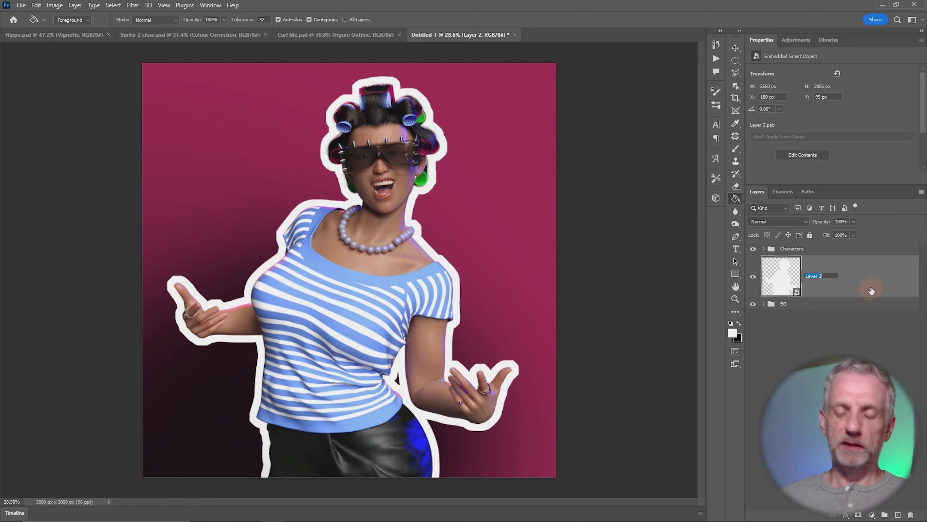
{"action": "type", "text": "Outline"}
{"action": "key", "text": "Return"}
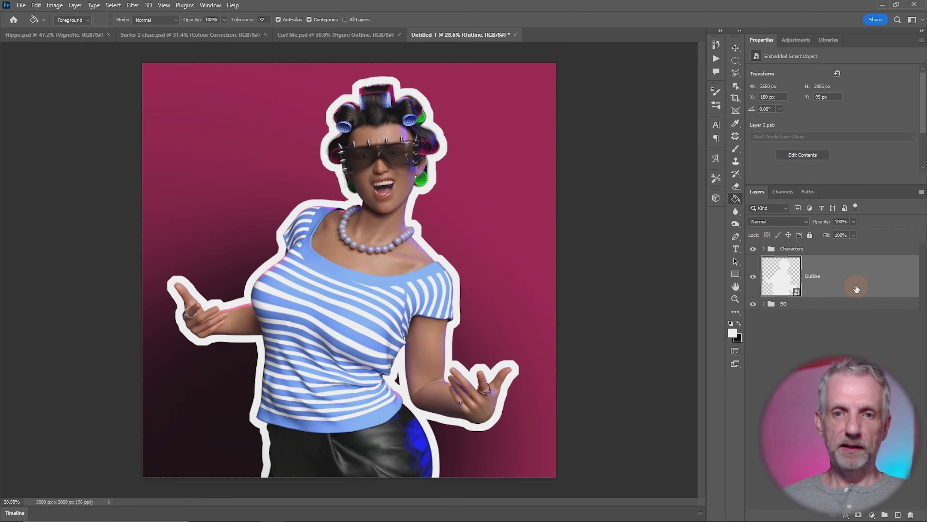
- Start a Motion Blur on the Outline smart object, comparing weak and strong distances and settling on 351 pixels
{"action": "left_click", "coordinate": [133, 5]}
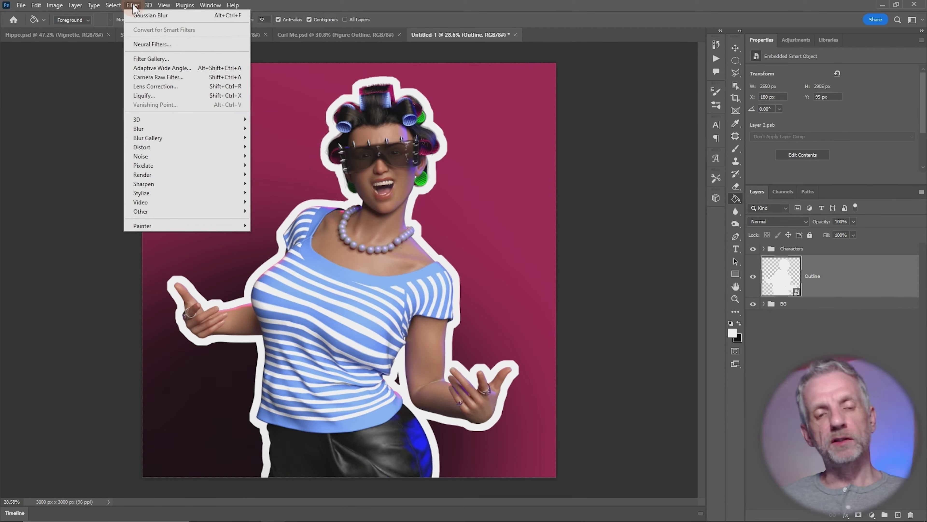
{"action": "left_click", "coordinate": [182, 129]}
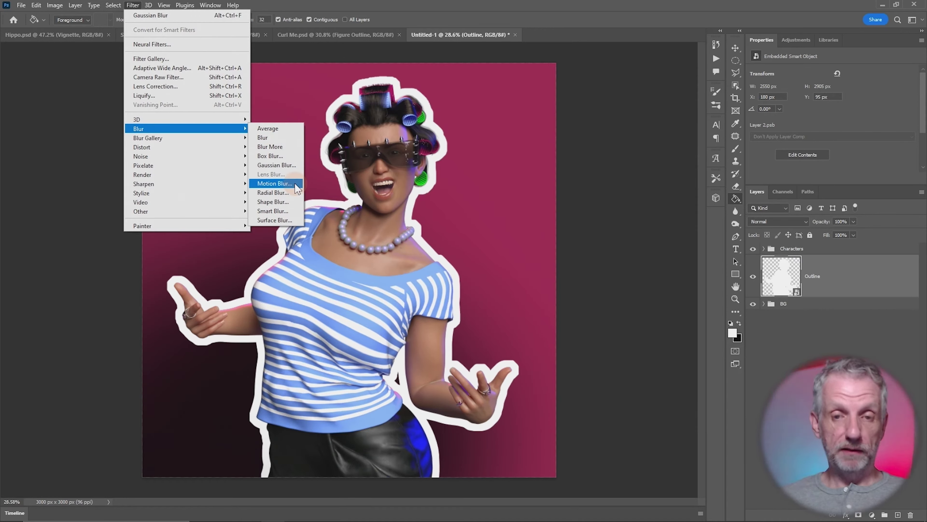
{"action": "left_click", "coordinate": [275, 183]}
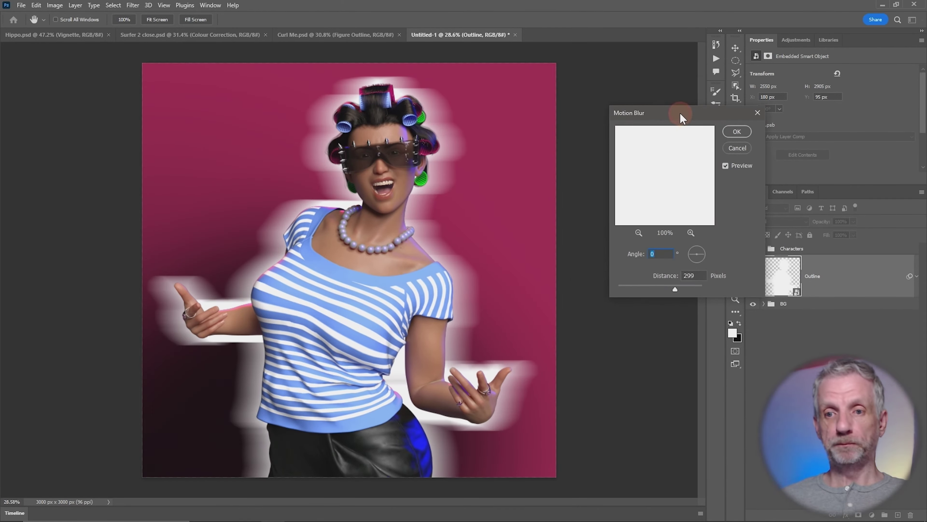
{"action": "left_click_drag", "start_coordinate": [683, 118], "coordinate": [634, 77]}
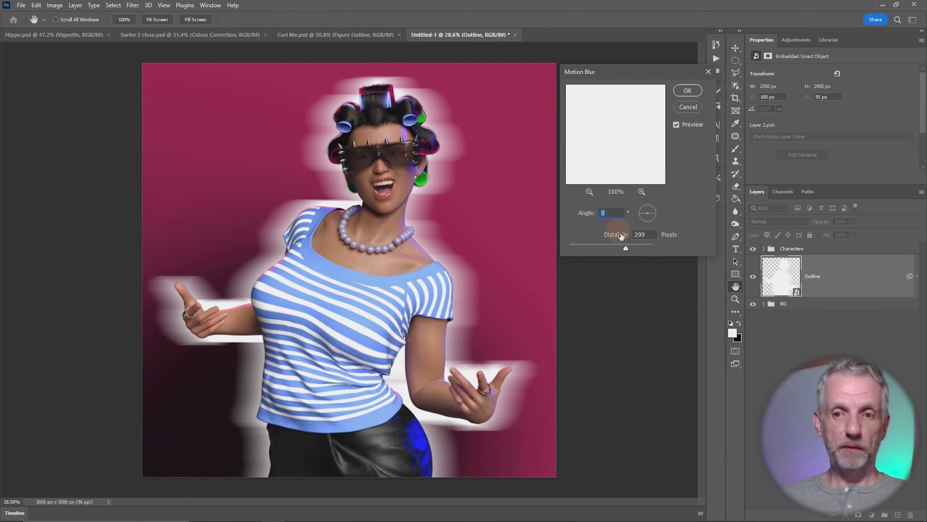
{"action": "left_click_drag", "start_coordinate": [631, 254], "coordinate": [595, 255]}
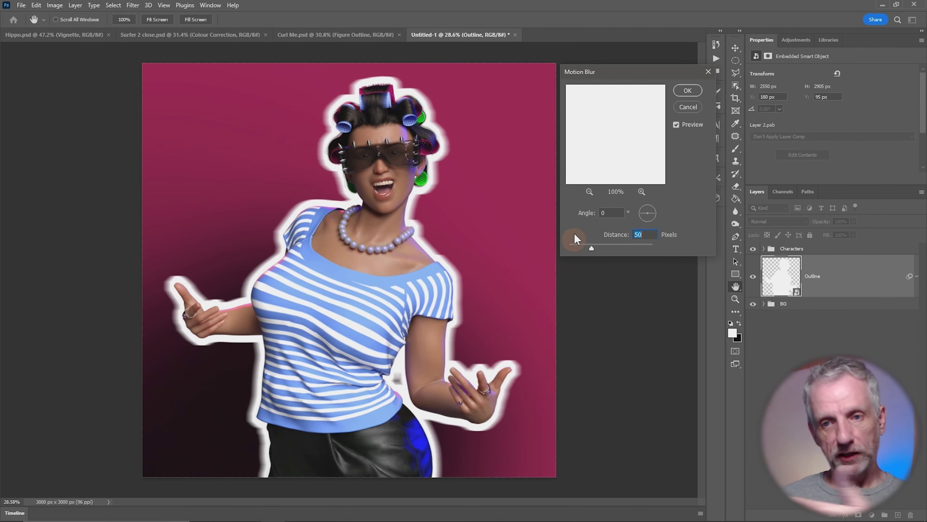
{"action": "left_click_drag", "start_coordinate": [593, 252], "coordinate": [647, 256]}
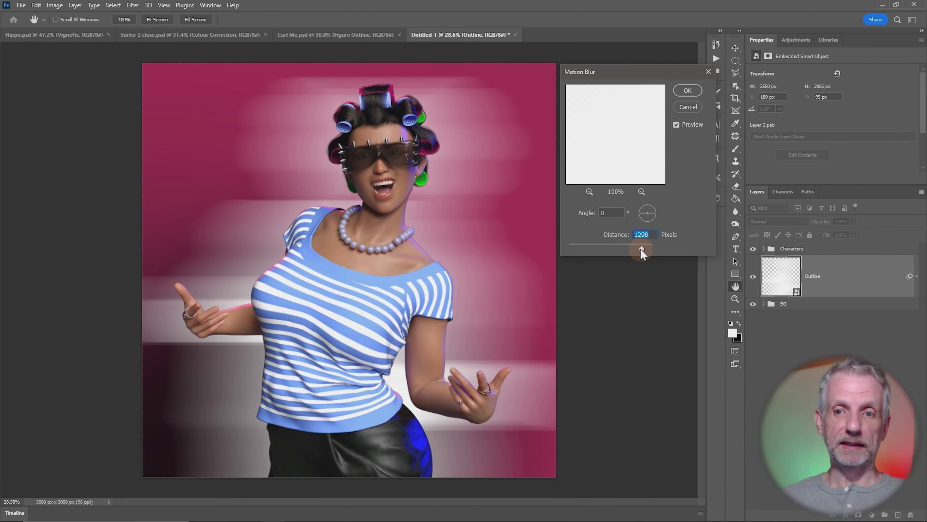
{"action": "left_click_drag", "start_coordinate": [627, 248], "coordinate": [627, 250]}
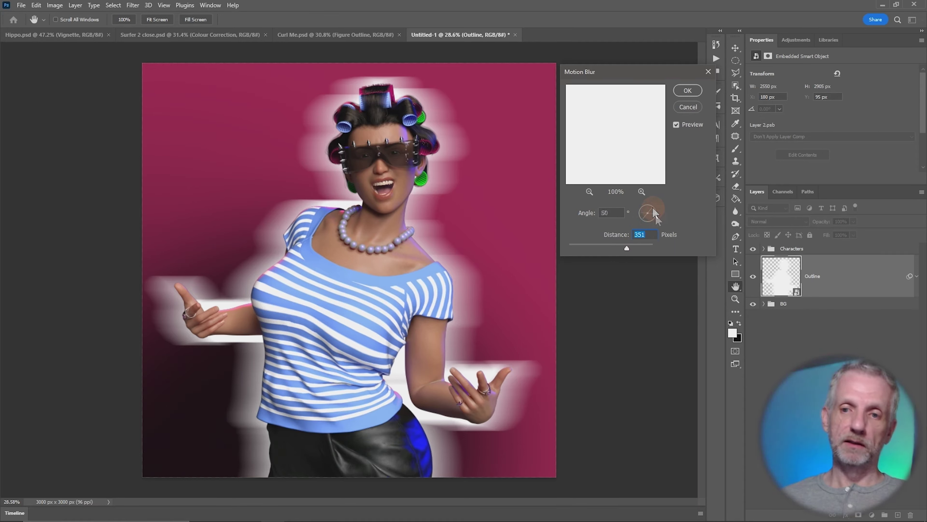
- Try tilted blur angles such as 18°, then apply the Motion Blur horizontally at 0°
{"action": "mouse_move", "coordinate": [653, 210]}
{"action": "left_mouse_down"}
{"action": "mouse_move", "coordinate": [656, 226]}
{"action": "mouse_move", "coordinate": [656, 210]}
{"action": "left_mouse_up"}
{"action": "type", "text": "45"}
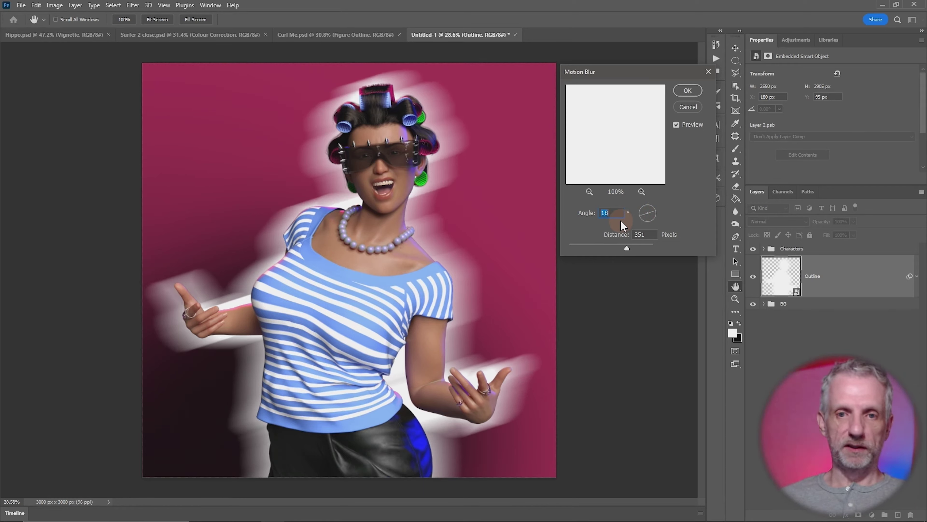
{"action": "key", "text": "Return"}
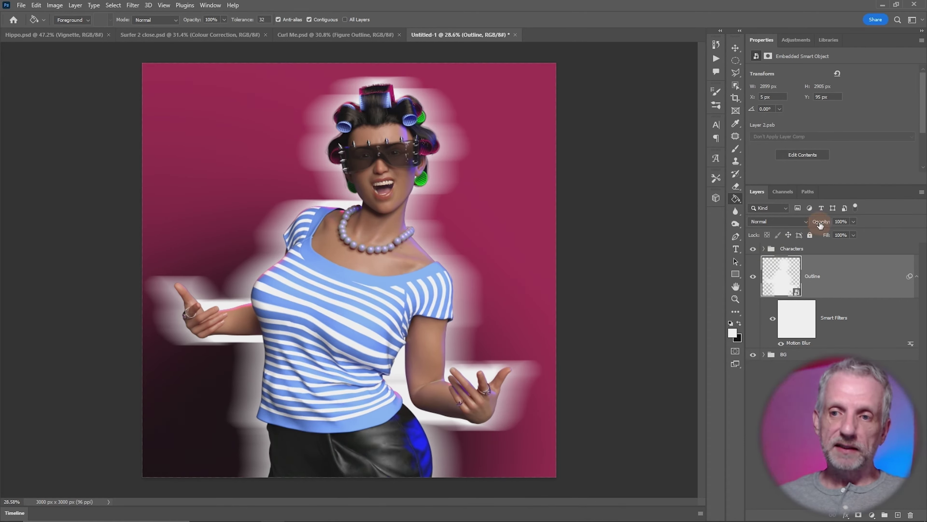
- Lower the Outline layer's opacity to 60%
{"action": "left_click_drag", "start_coordinate": [821, 225], "coordinate": [800, 230]}
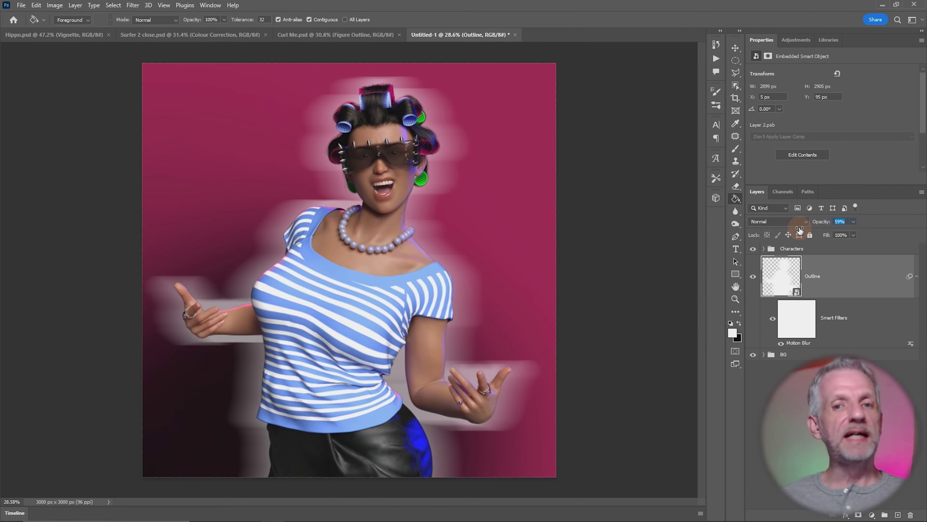
{"action": "left_click_drag", "start_coordinate": [802, 229], "coordinate": [803, 230]}
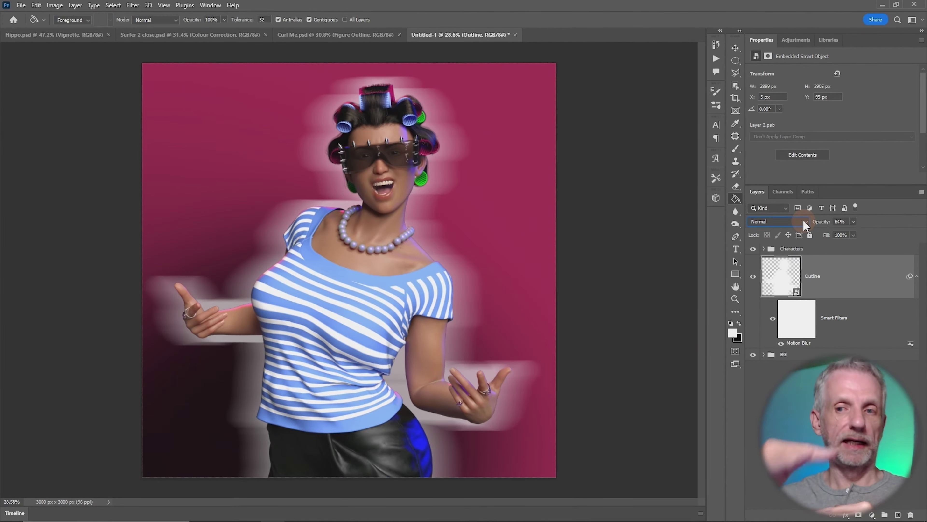
{"action": "mouse_move", "coordinate": [822, 223]}
{"action": "left_mouse_down"}
{"action": "mouse_move", "coordinate": [870, 225]}
{"action": "mouse_move", "coordinate": [808, 224]}
{"action": "left_mouse_up"}
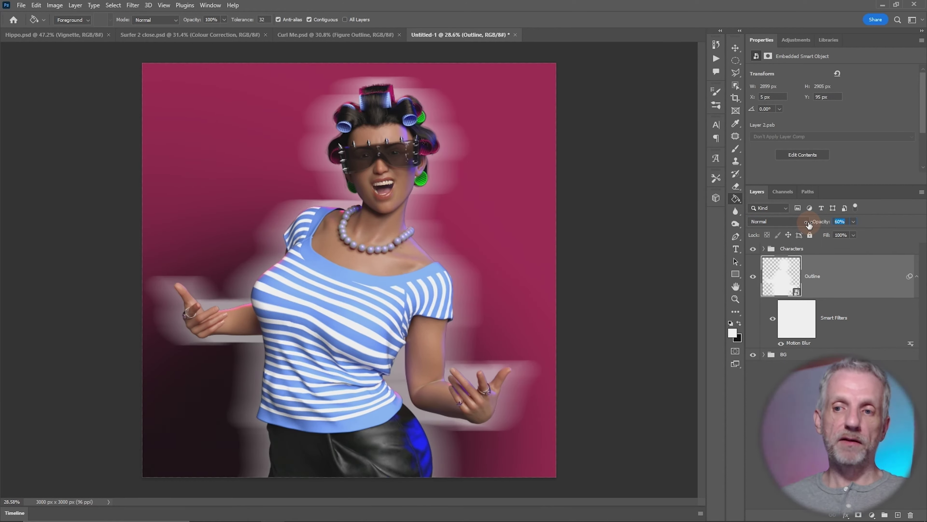
- Set the Outline layer's blend mode to Overlay and adjust its opacity to 70%
{"action": "left_click", "coordinate": [805, 222]}
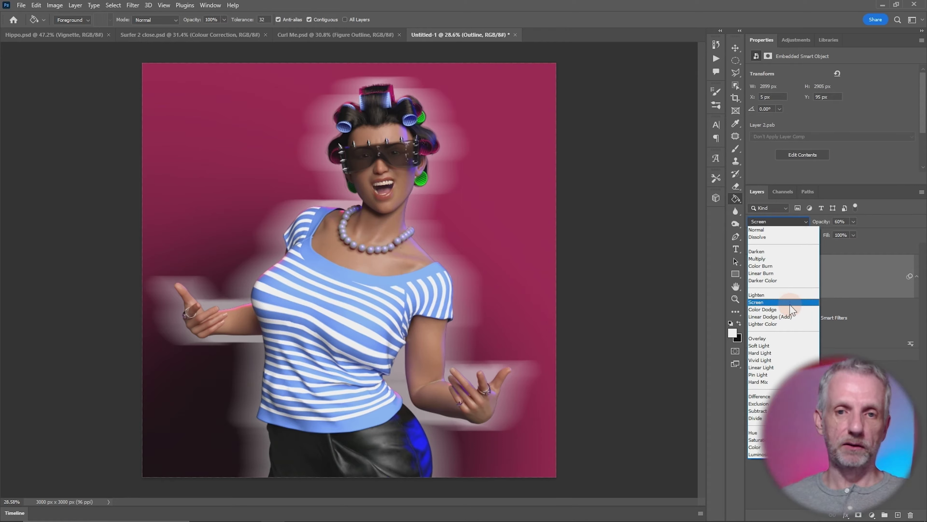
{"action": "left_click", "coordinate": [793, 343]}
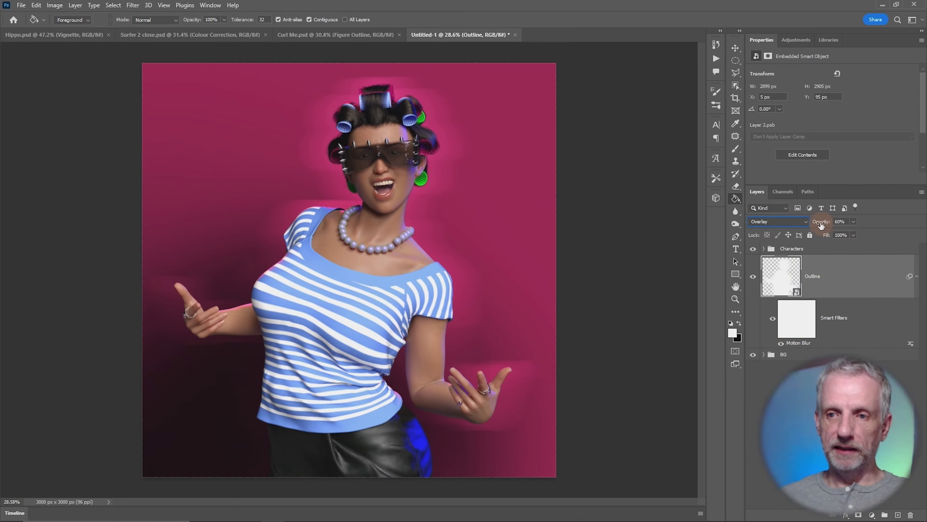
{"action": "left_click_drag", "start_coordinate": [820, 224], "coordinate": [842, 224]}
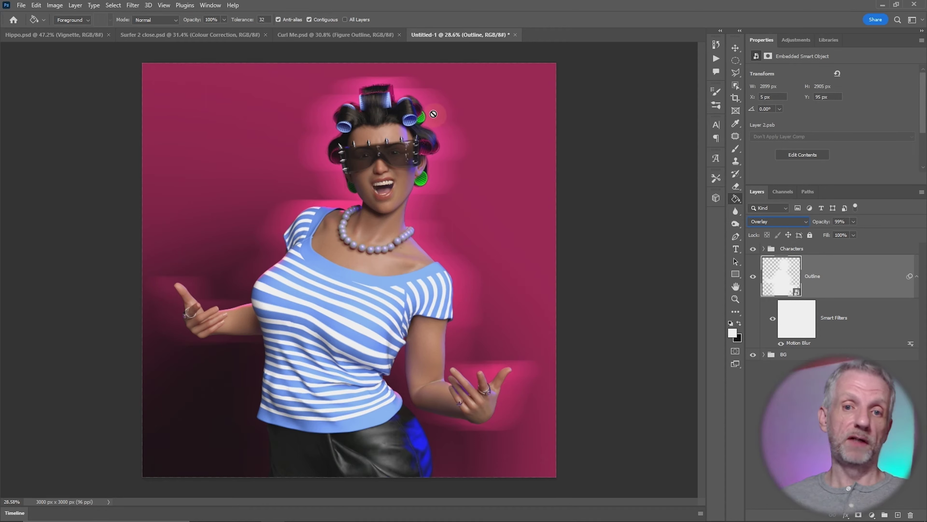
{"action": "left_click_drag", "start_coordinate": [813, 223], "coordinate": [809, 223]}
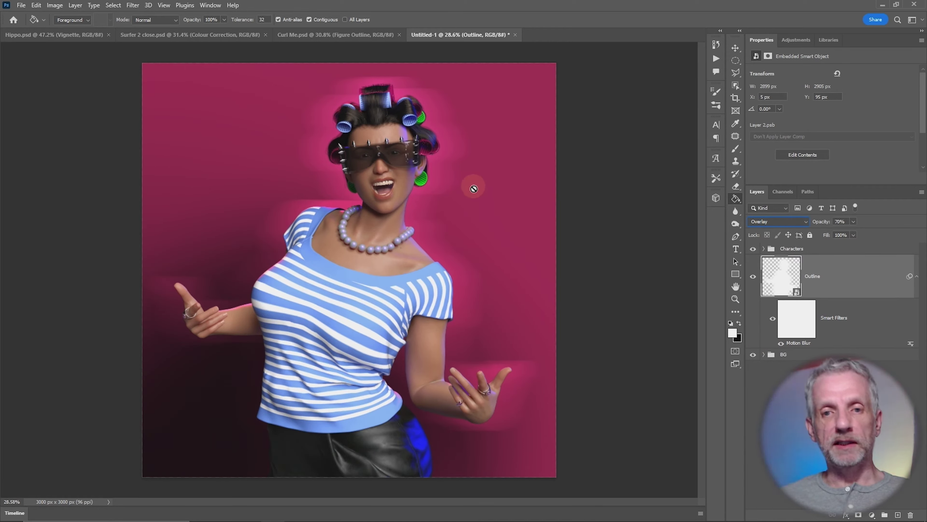
- Open the Outline layer's blending options and briefly try a Stroke effect, turning it back off
{"action": "right_click", "coordinate": [820, 286]}
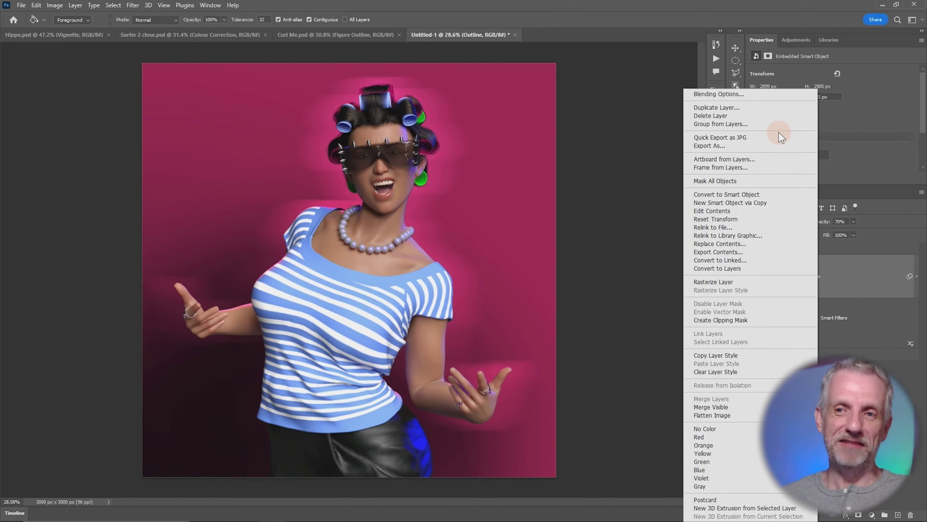
{"action": "left_click", "coordinate": [780, 95]}
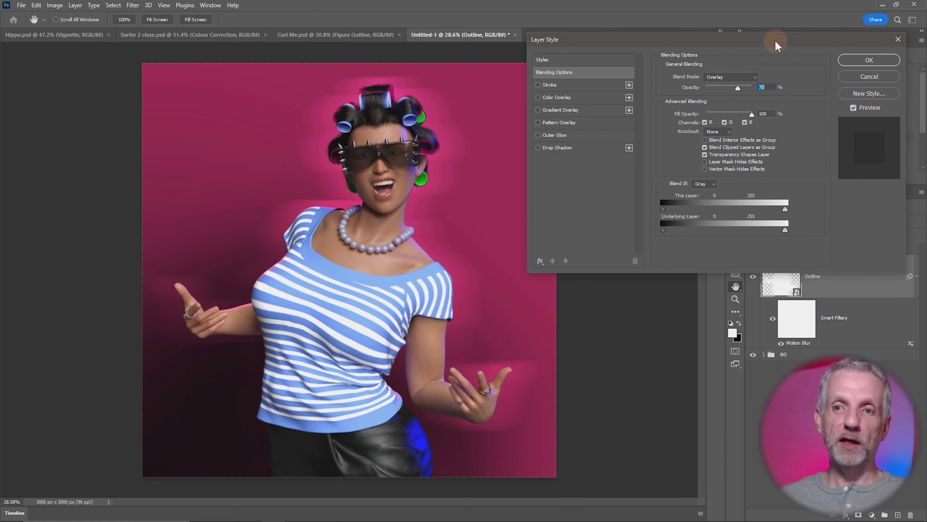
{"action": "left_click_drag", "start_coordinate": [776, 41], "coordinate": [781, 37]}
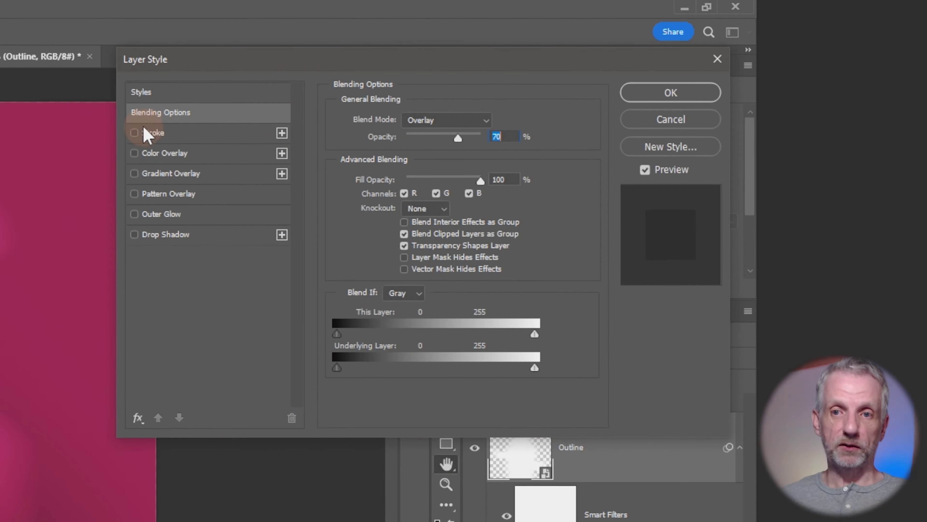
{"action": "left_click", "coordinate": [134, 133]}
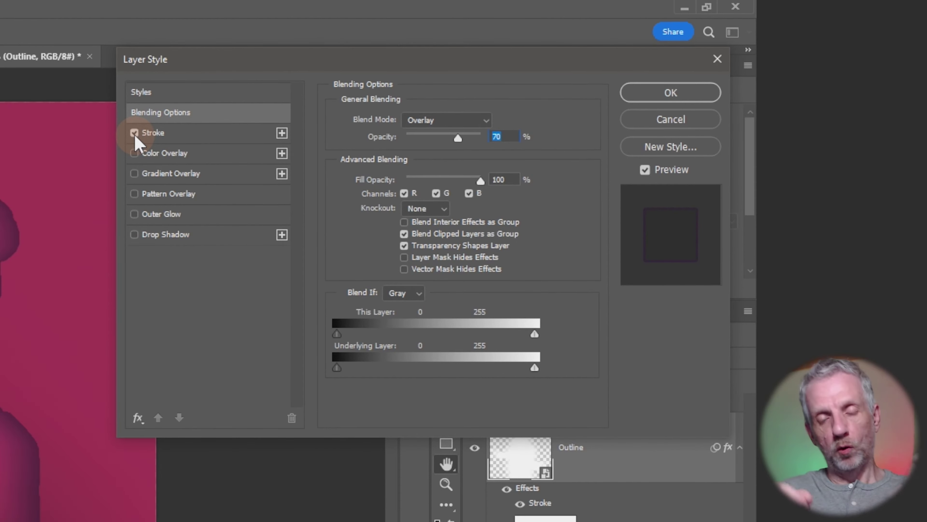
{"action": "left_click", "coordinate": [134, 134]}
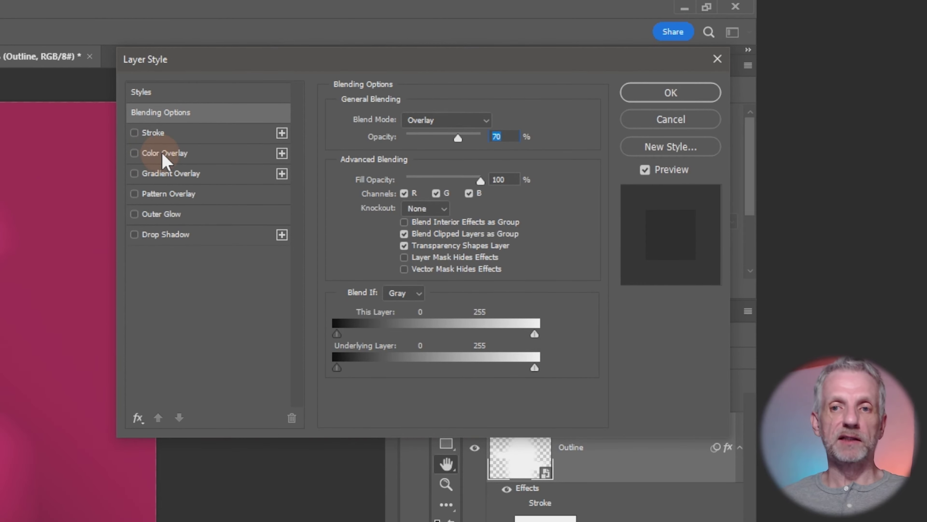
- Enable a Color Overlay on the Outline layer and set its colour to lime green a0e018
{"action": "left_click", "coordinate": [135, 154]}
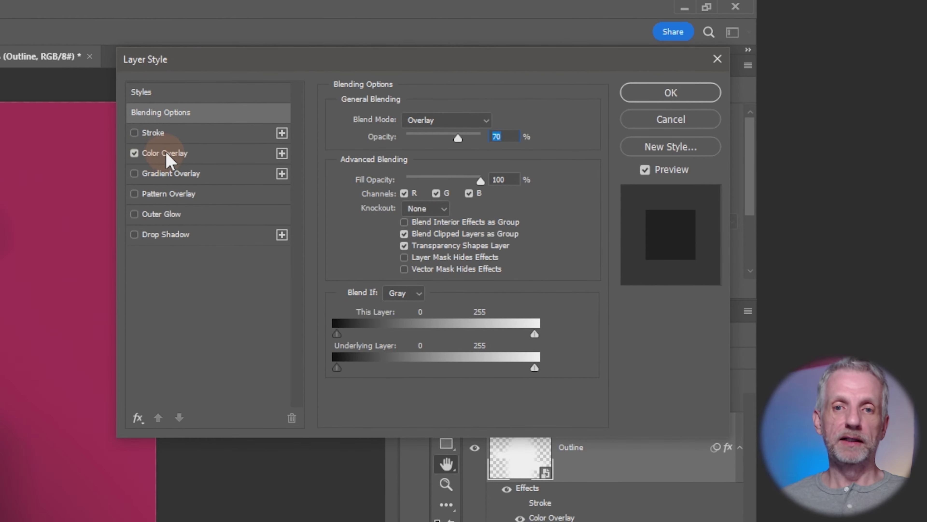
{"action": "left_click", "coordinate": [188, 158]}
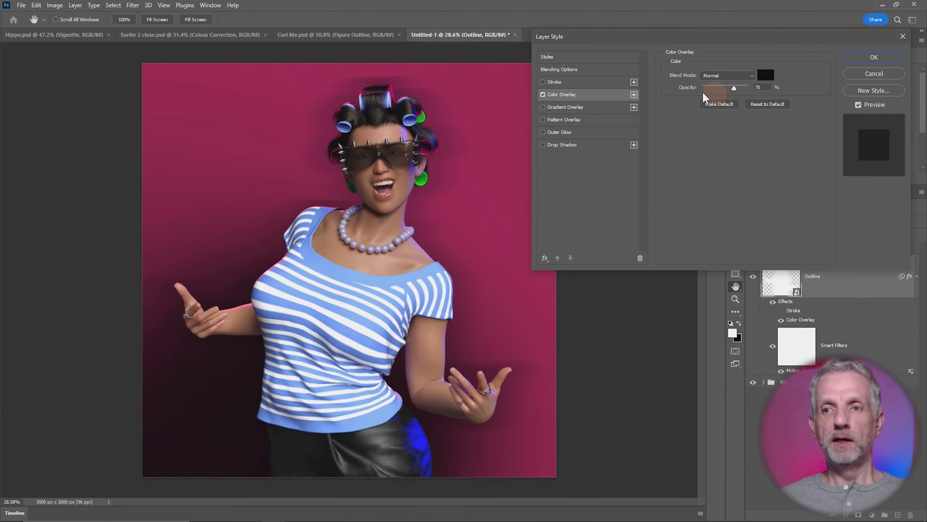
{"action": "left_click", "coordinate": [766, 77]}
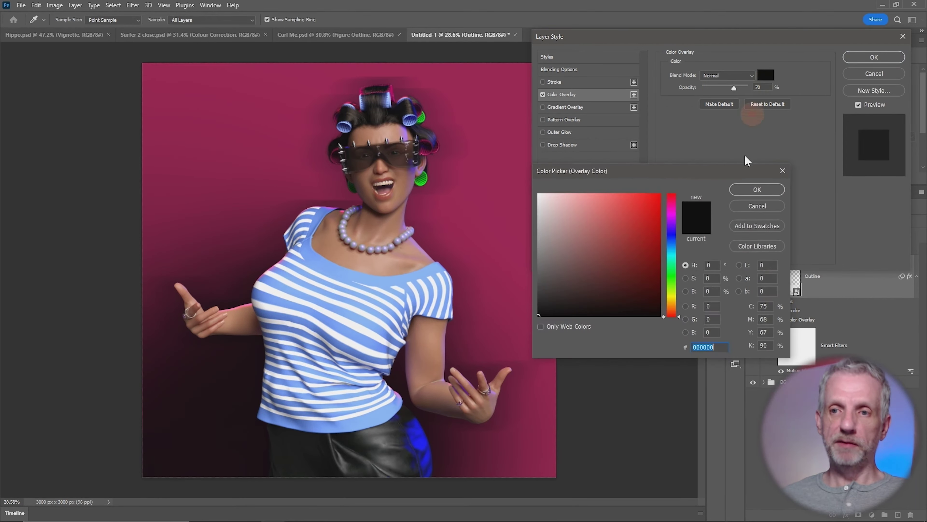
{"action": "left_click", "coordinate": [674, 292]}
{"action": "left_click_drag", "start_coordinate": [674, 291], "coordinate": [674, 289]}
{"action": "mouse_move", "coordinate": [653, 219]}
{"action": "left_mouse_down"}
{"action": "mouse_move", "coordinate": [654, 203]}
{"action": "mouse_move", "coordinate": [652, 211]}
{"action": "left_mouse_up"}
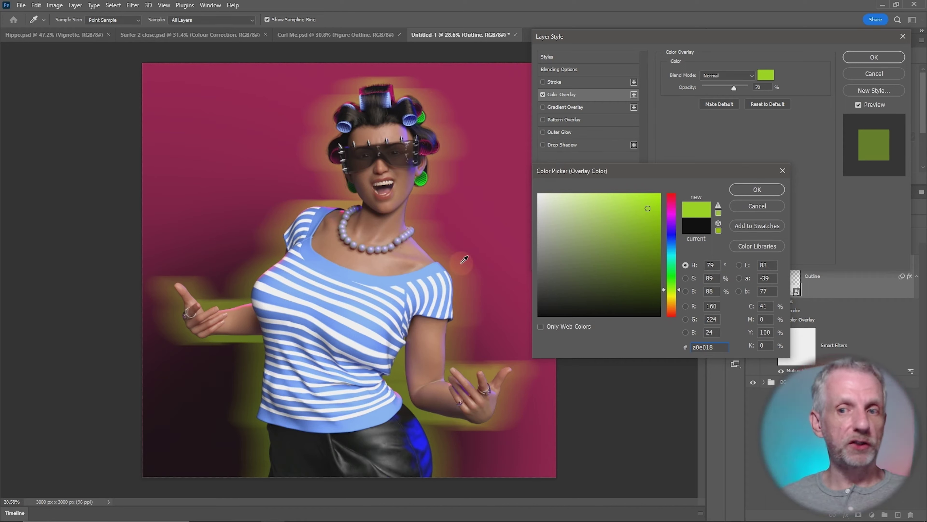
{"action": "left_click", "coordinate": [747, 189]}
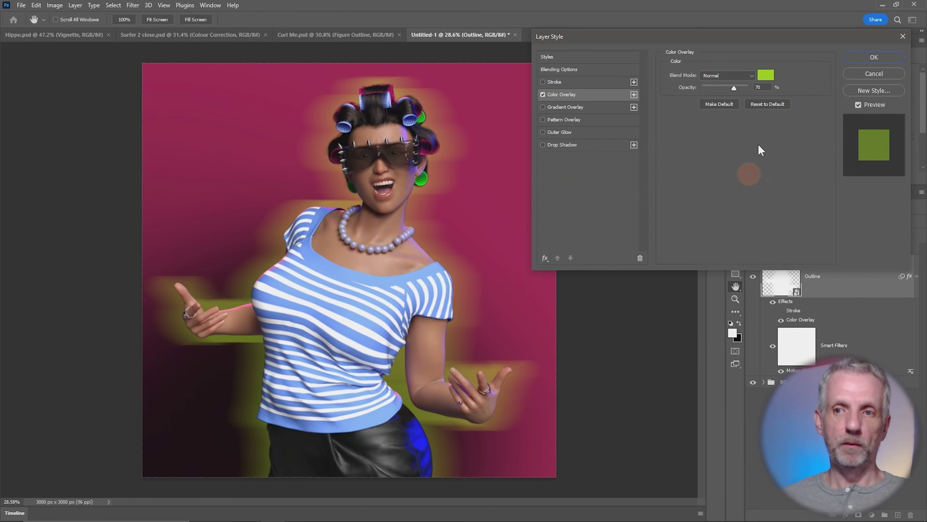
- Lower the Color Overlay's opacity to 64%, keep its Normal blend mode, and recolour it to orange e08418
{"action": "mouse_move", "coordinate": [737, 90]}
{"action": "left_mouse_down"}
{"action": "mouse_move", "coordinate": [712, 89]}
{"action": "mouse_move", "coordinate": [739, 89]}
{"action": "mouse_move", "coordinate": [712, 94]}
{"action": "mouse_move", "coordinate": [731, 95]}
{"action": "left_mouse_up"}
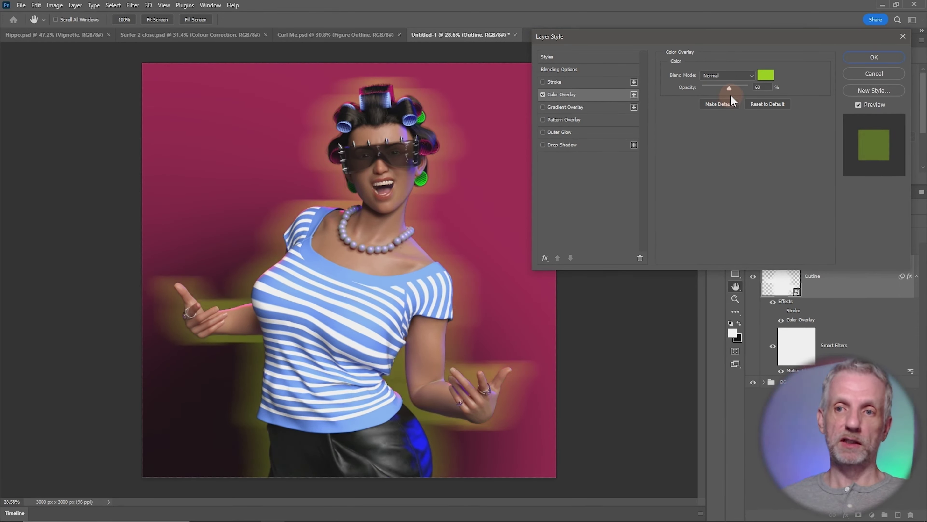
{"action": "left_click", "coordinate": [750, 76]}
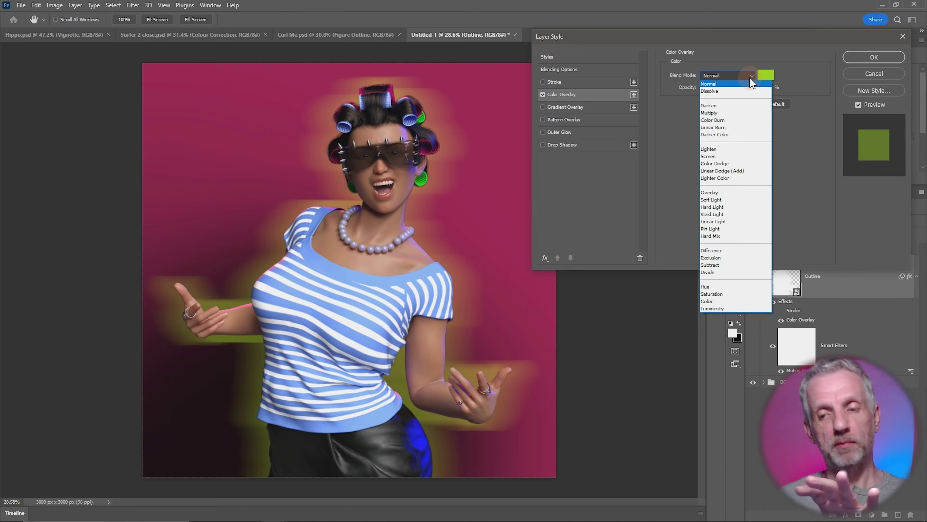
{"action": "left_click", "coordinate": [756, 55]}
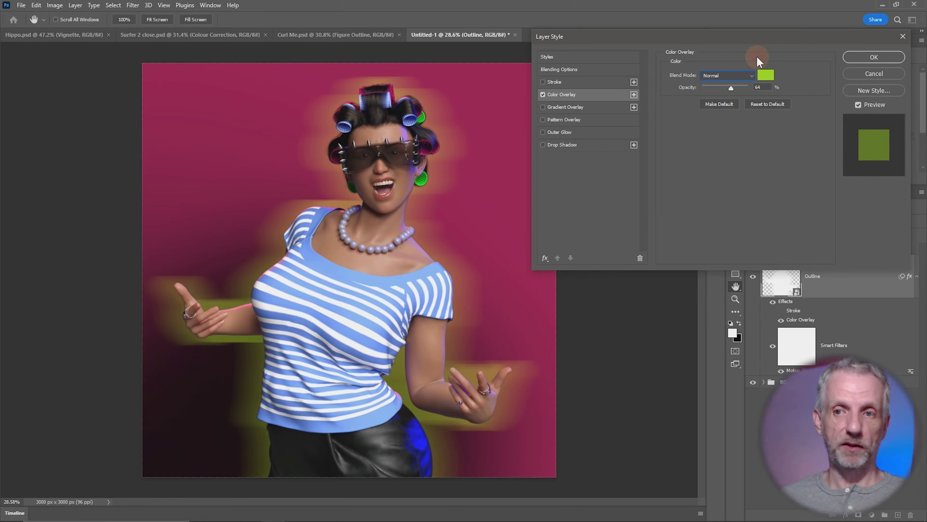
{"action": "left_click", "coordinate": [766, 76]}
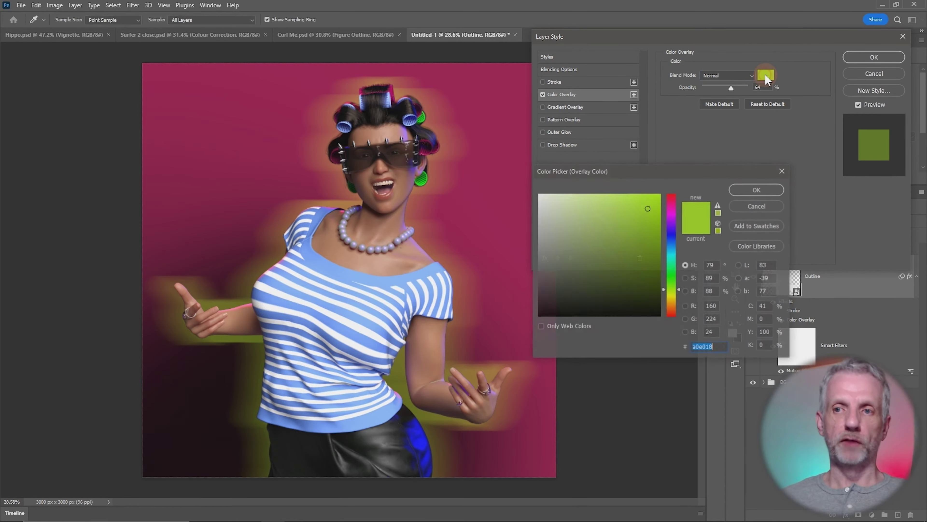
{"action": "left_click_drag", "start_coordinate": [674, 290], "coordinate": [675, 310]}
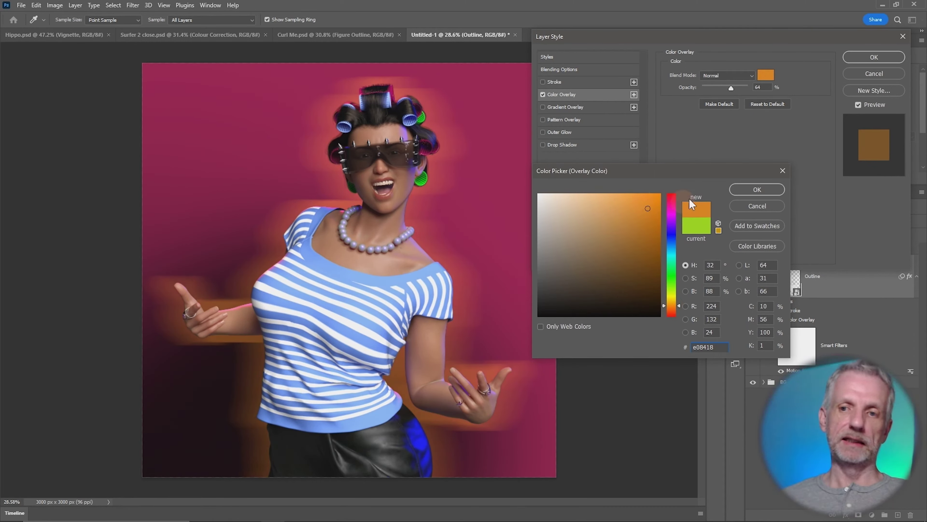
{"action": "left_click", "coordinate": [762, 191]}
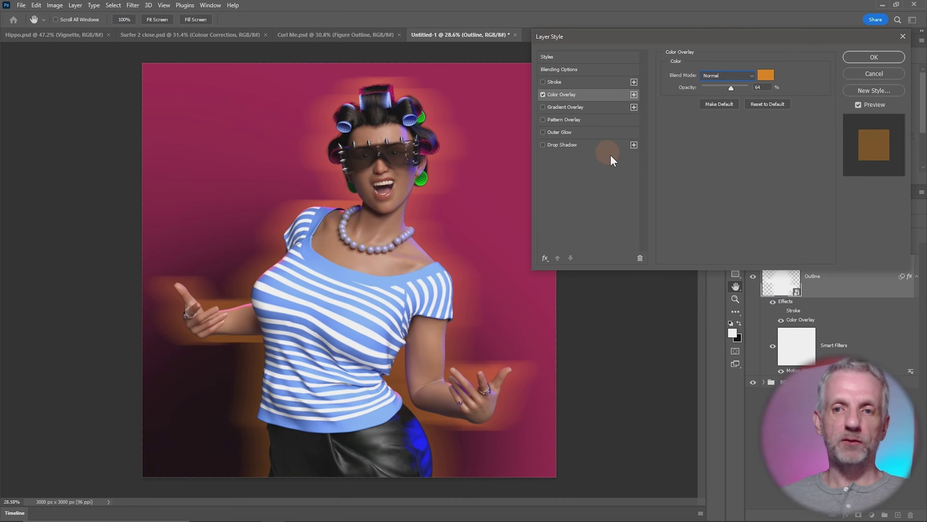
- Try a Pattern Overlay effect on the Outline layer, inspect its settings, and turn it off again
{"action": "left_click", "coordinate": [541, 120]}
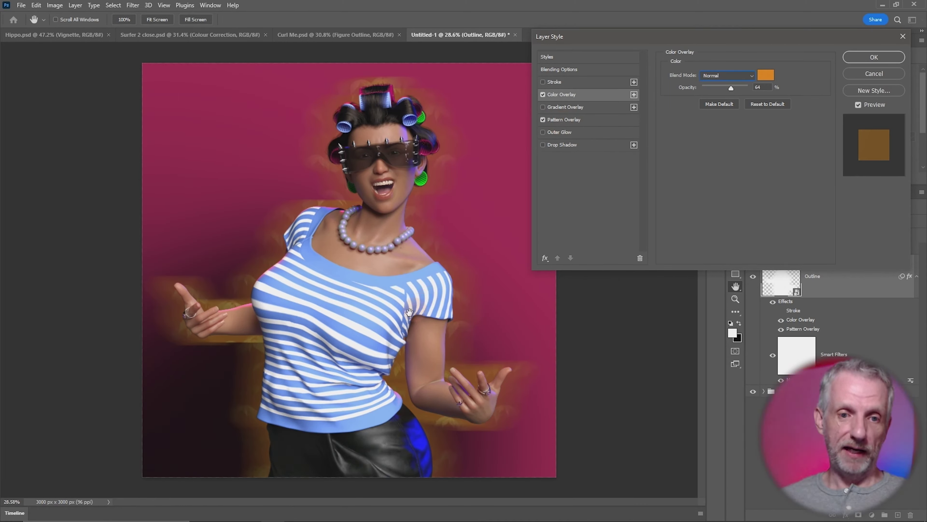
{"action": "left_click", "coordinate": [596, 122]}
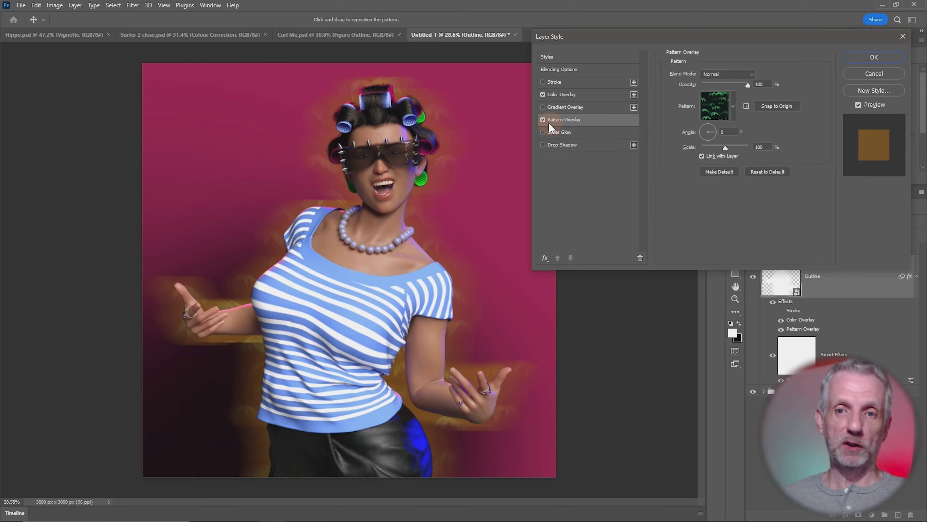
{"action": "left_click", "coordinate": [543, 120]}
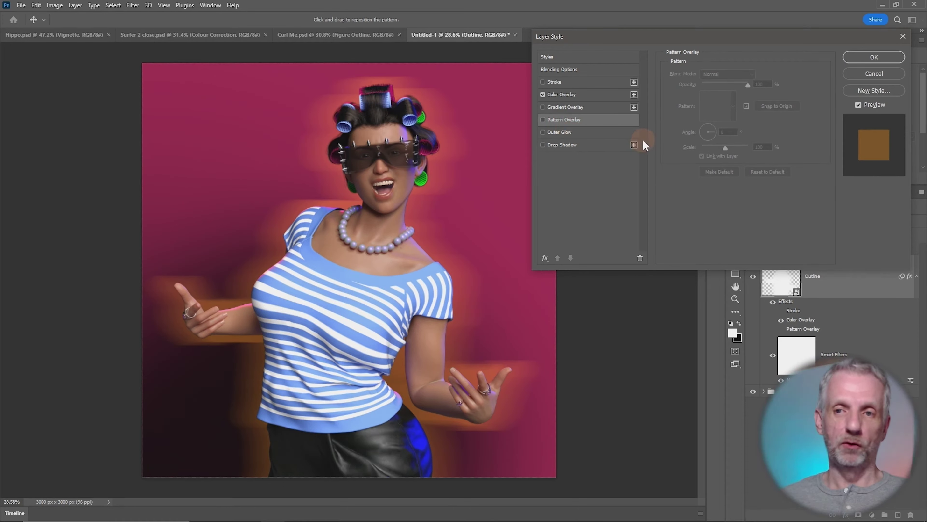
- Set the Color Overlay's opacity to 58%, apply the layer style, and fine-tune the Outline layer's opacity
{"action": "left_click", "coordinate": [585, 95]}
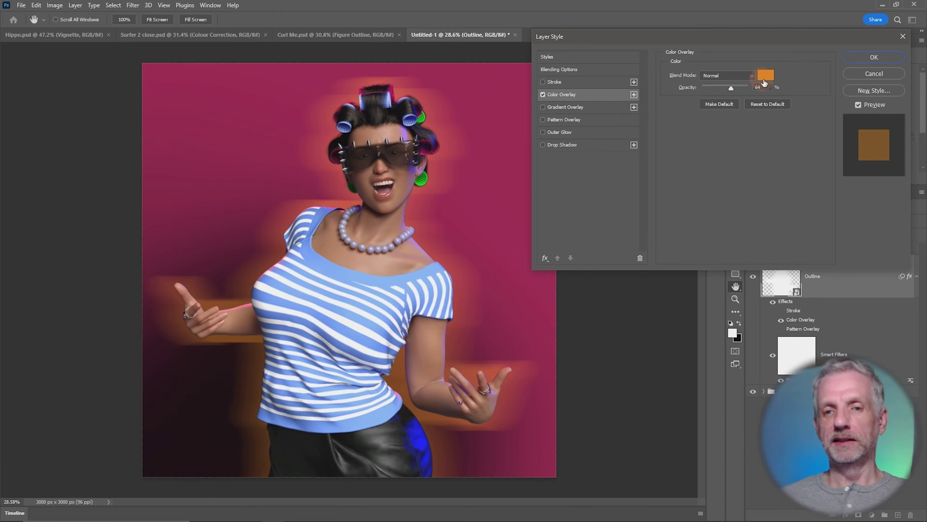
{"action": "mouse_move", "coordinate": [732, 87]}
{"action": "left_mouse_down"}
{"action": "mouse_move", "coordinate": [716, 90]}
{"action": "mouse_move", "coordinate": [730, 92]}
{"action": "left_mouse_up"}
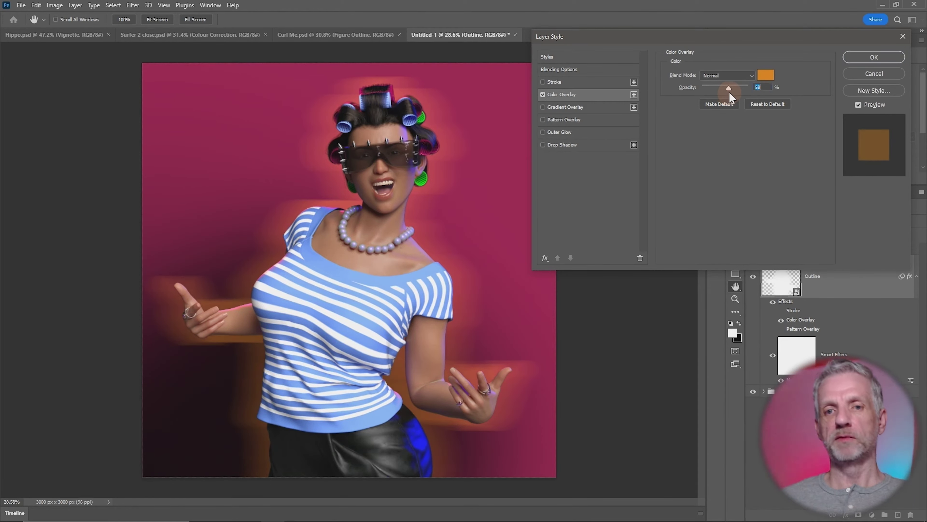
{"action": "left_click", "coordinate": [859, 57]}
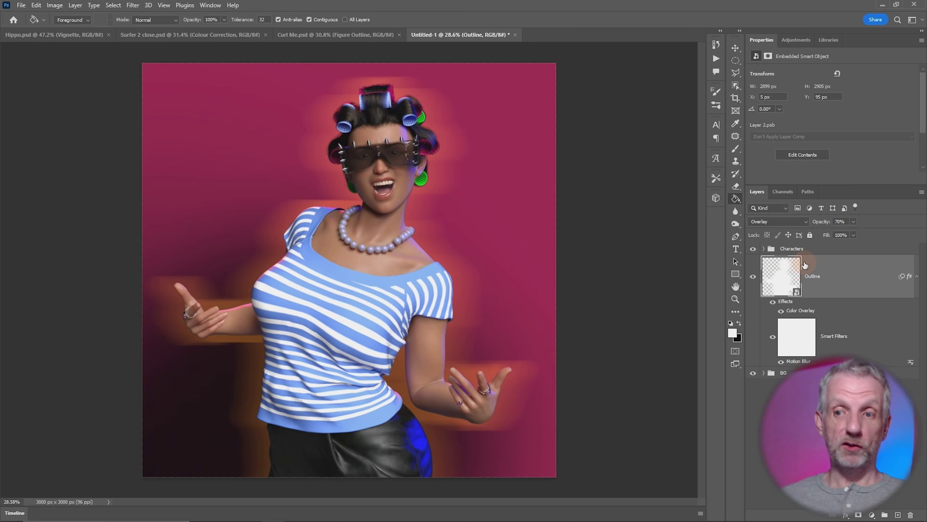
{"action": "left_click_drag", "start_coordinate": [827, 226], "coordinate": [824, 227]}
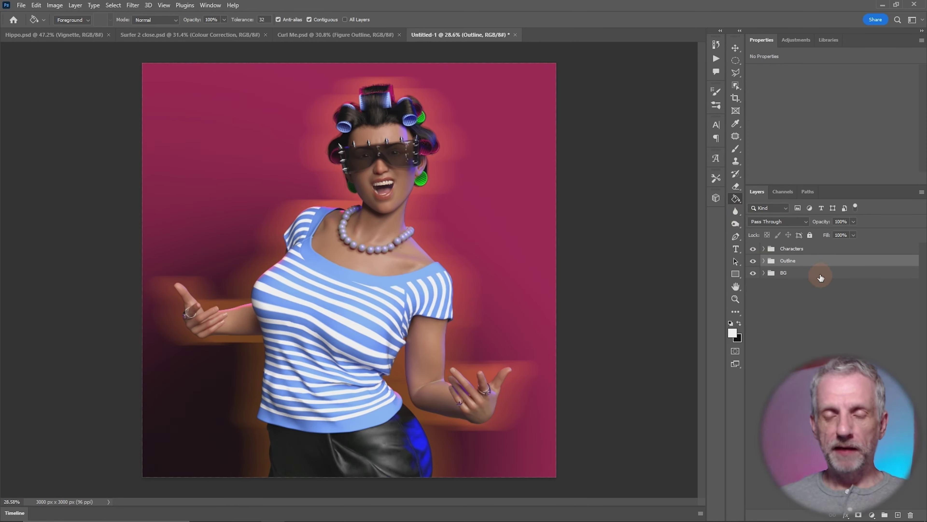
- Place Burst.png from the New Project folder as an embedded smart object above the Outline group
{"action": "left_click", "coordinate": [21, 5]}
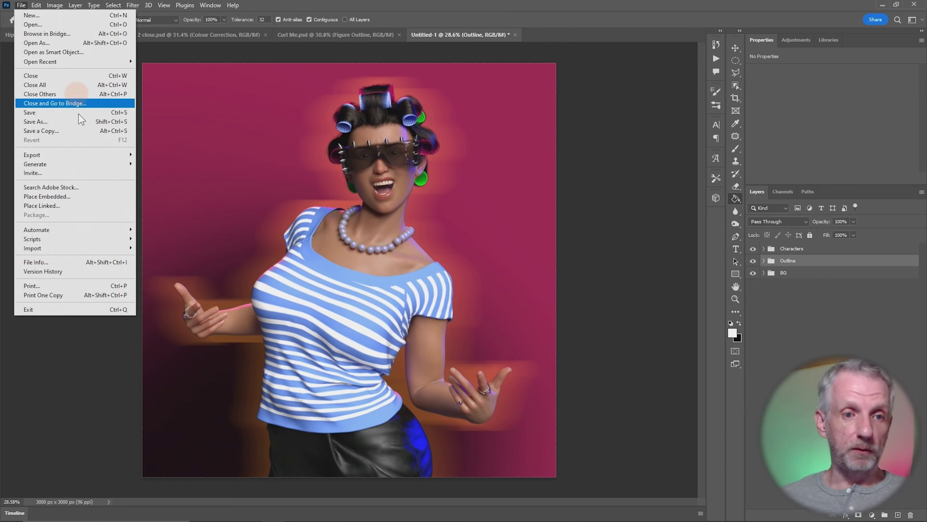
{"action": "left_click", "coordinate": [85, 199]}
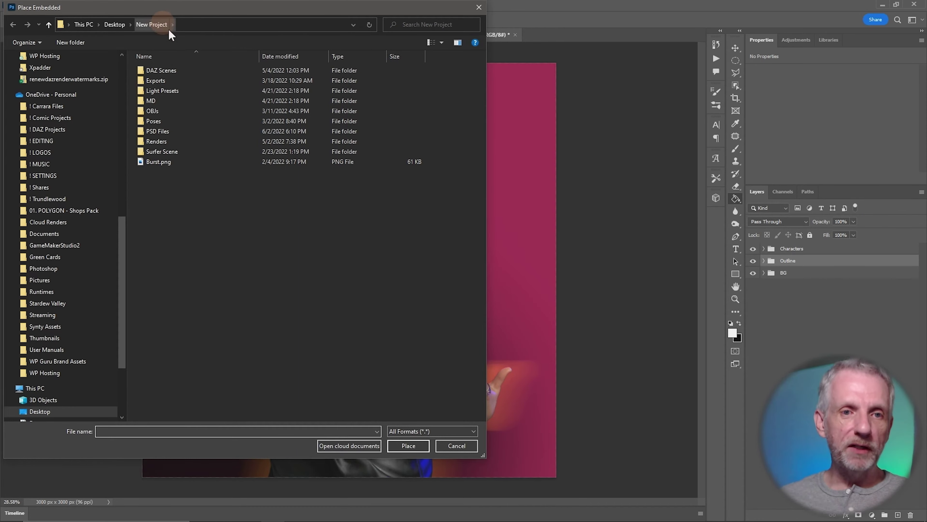
{"action": "left_click", "coordinate": [177, 163]}
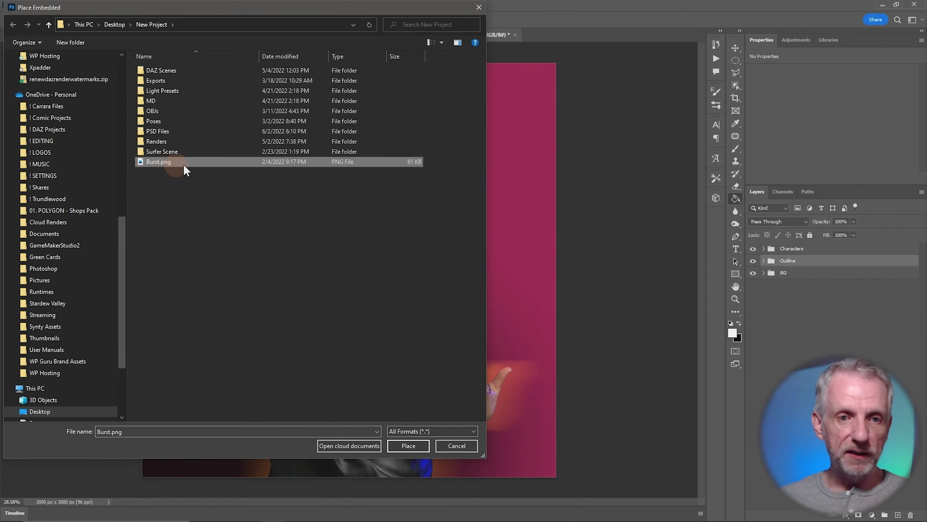
{"action": "left_click", "coordinate": [409, 446]}
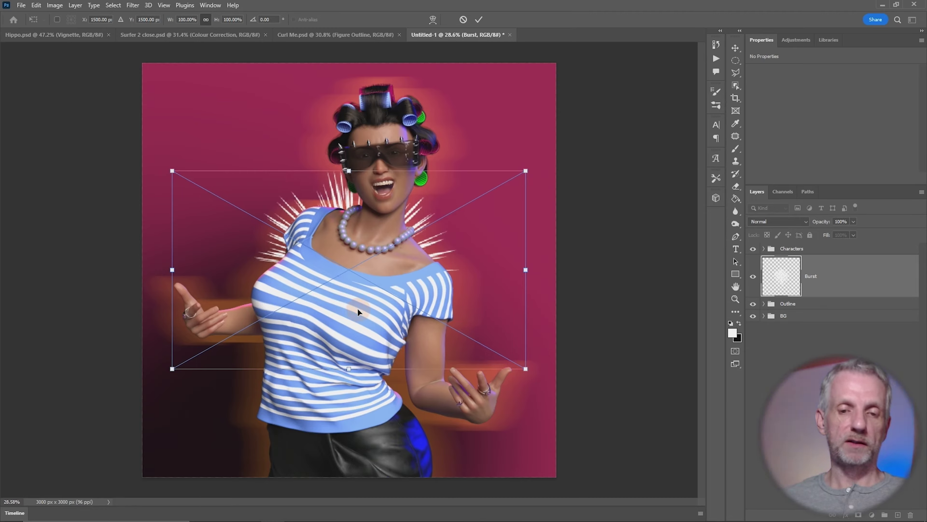
- Centre the burst behind the character's head, enlarge it to about 189%, and move its layer below the Outline group
{"action": "left_click_drag", "start_coordinate": [358, 309], "coordinate": [369, 263]}
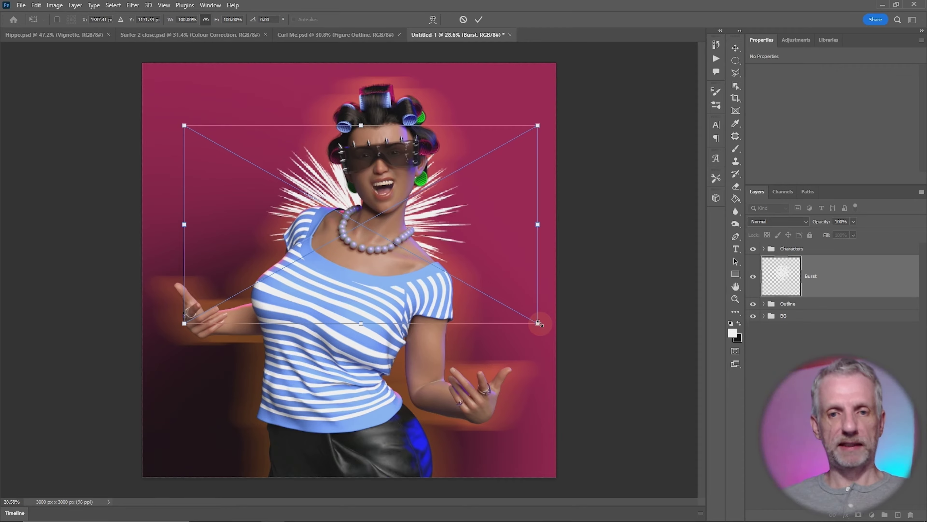
{"action": "left_click_drag", "start_coordinate": [540, 324], "coordinate": [704, 411]}
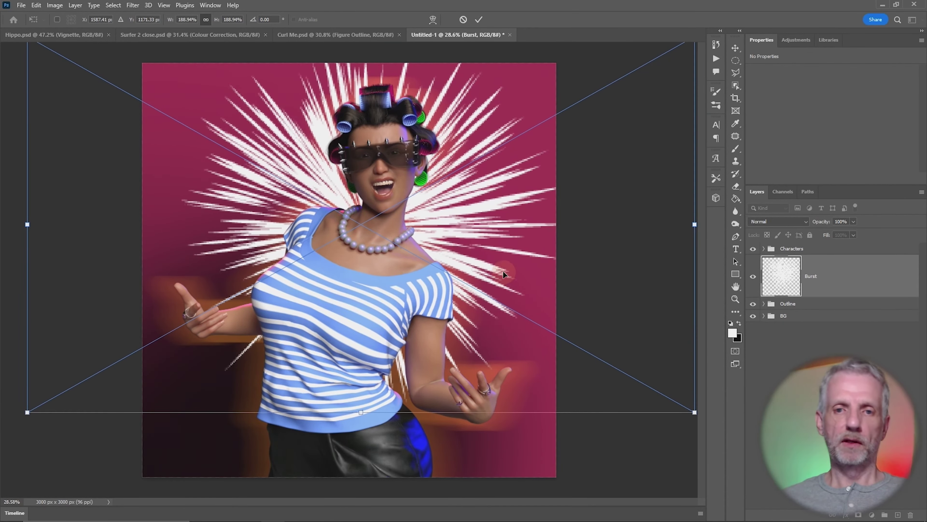
{"action": "left_click_drag", "start_coordinate": [503, 271], "coordinate": [496, 277]}
{"action": "key", "text": "g"}
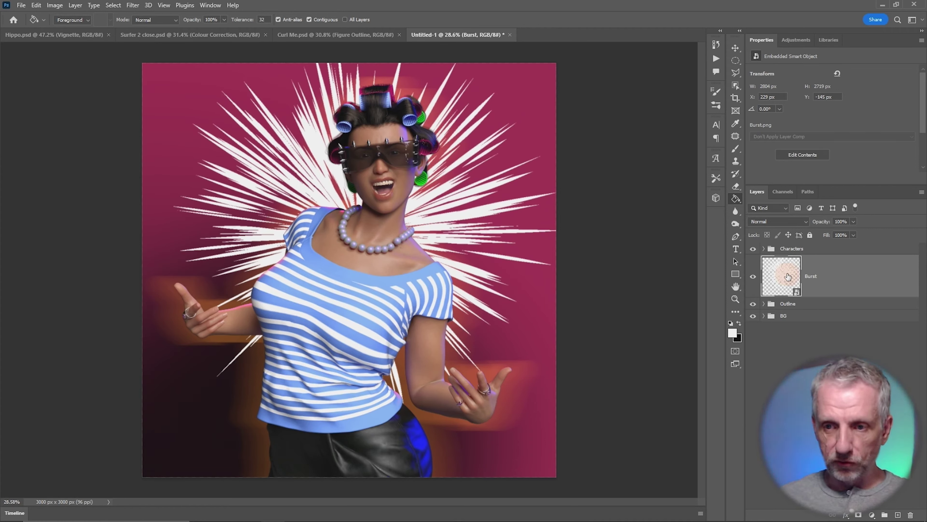
{"action": "left_click_drag", "start_coordinate": [788, 277], "coordinate": [788, 311]}
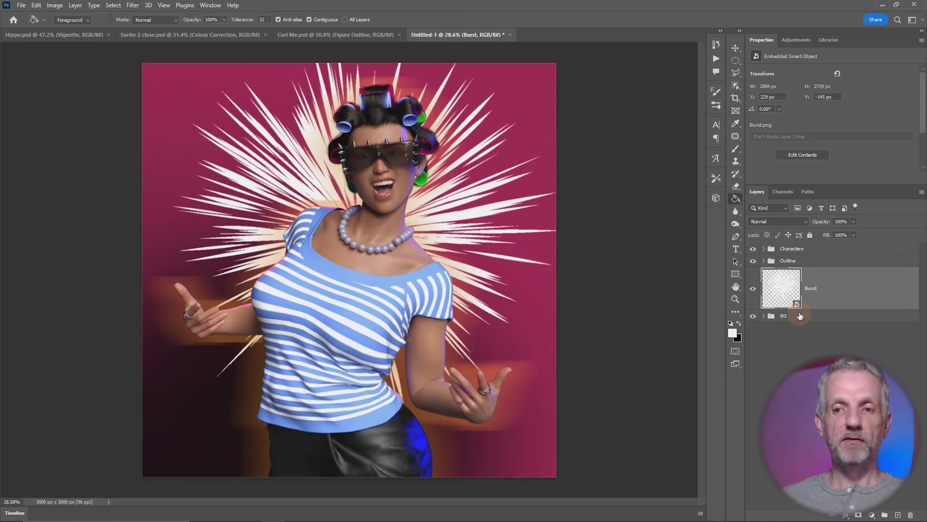
- Apply a Gaussian Blur with a 50-pixel radius to the Burst layer as a smart filter
{"action": "left_click", "coordinate": [791, 290]}
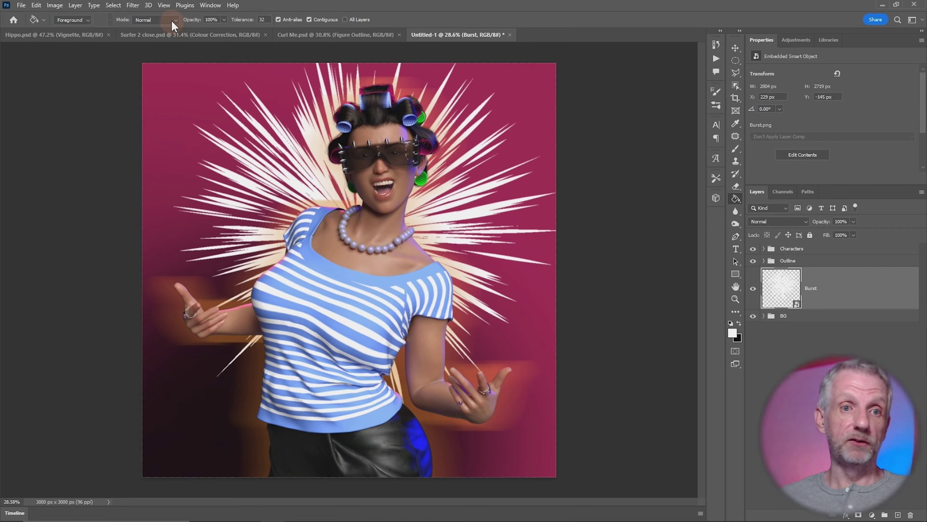
{"action": "left_click", "coordinate": [133, 5]}
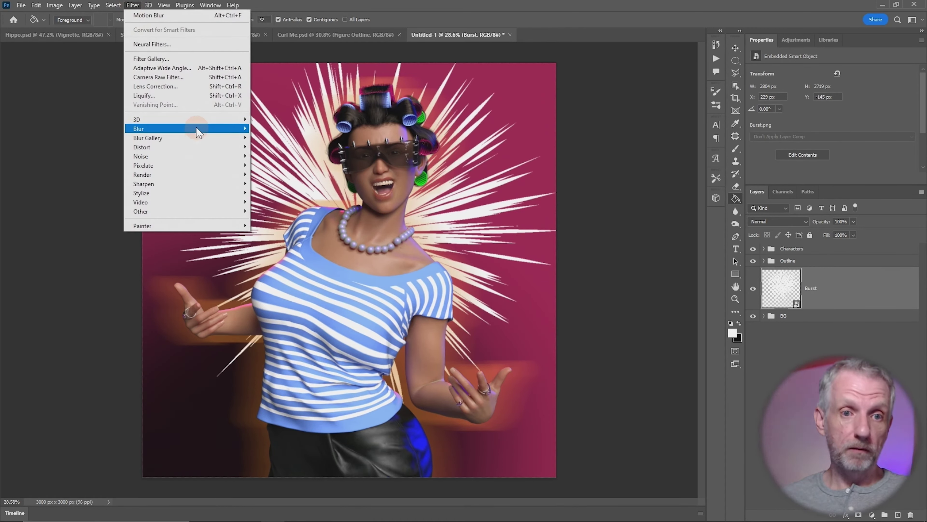
{"action": "mouse_move", "coordinate": [197, 131]}
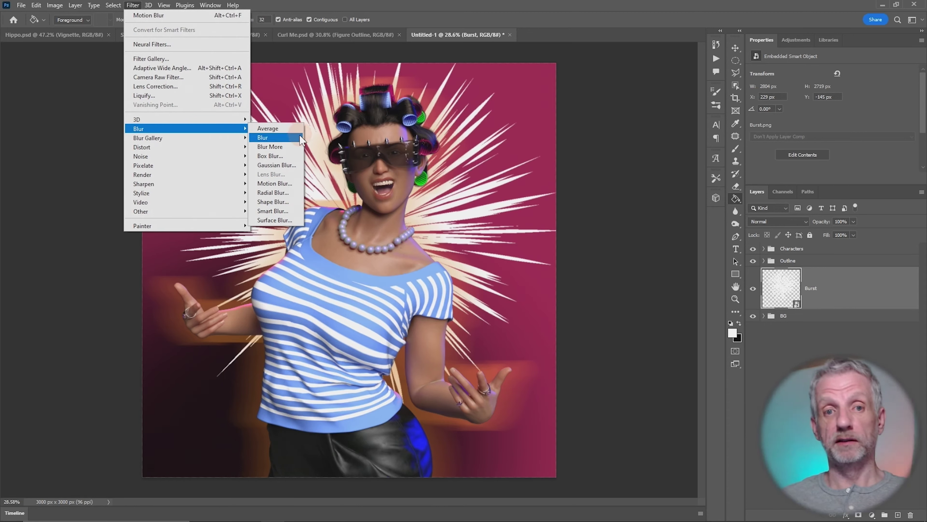
{"action": "left_click", "coordinate": [294, 166]}
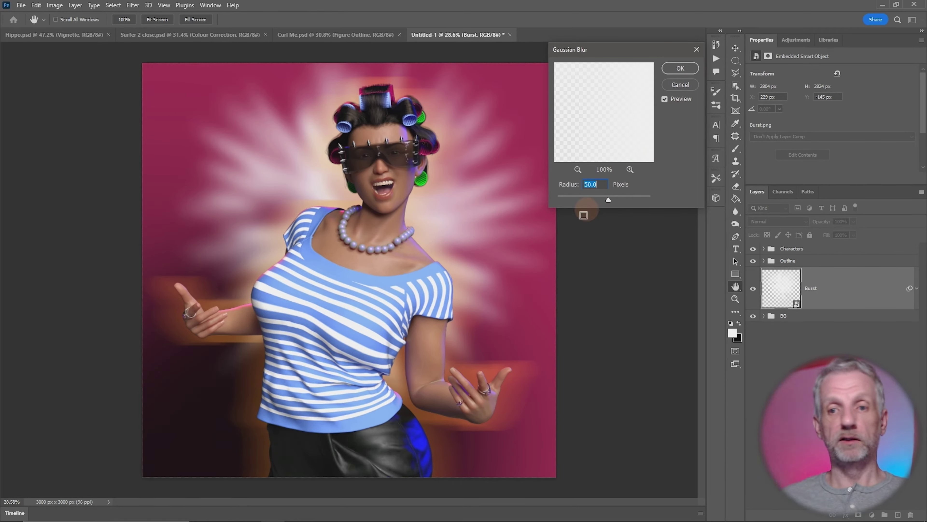
{"action": "left_click", "coordinate": [681, 69]}
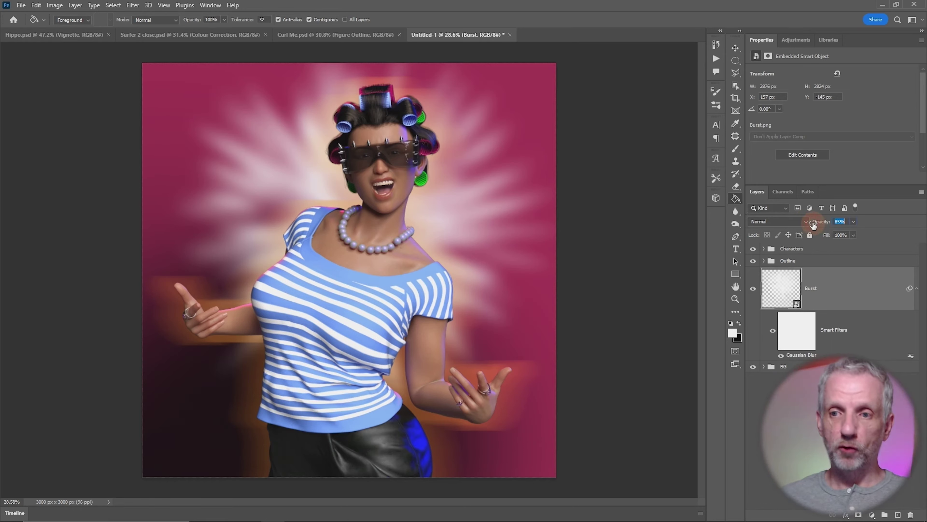
- Try the Burst layer at 66% opacity with the Overlay blend mode
{"action": "left_click_drag", "start_coordinate": [818, 223], "coordinate": [810, 226]}
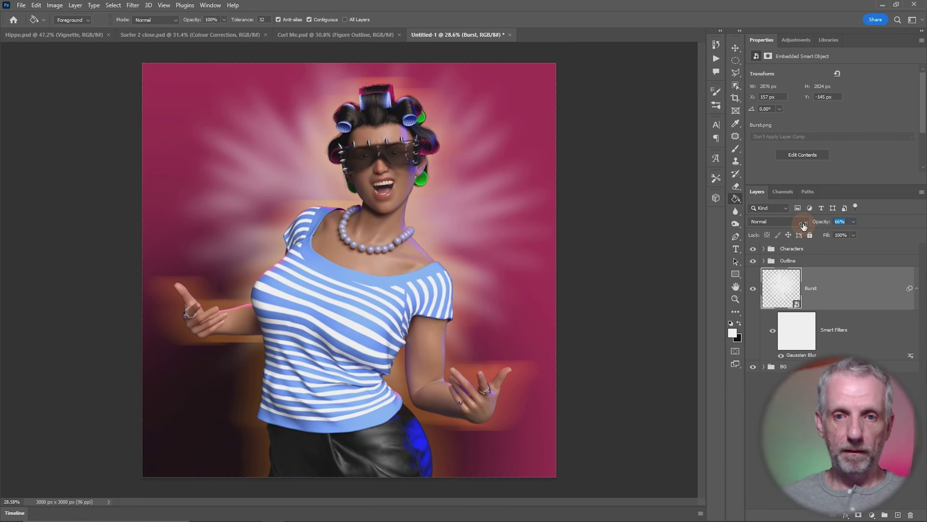
{"action": "left_click", "coordinate": [791, 222]}
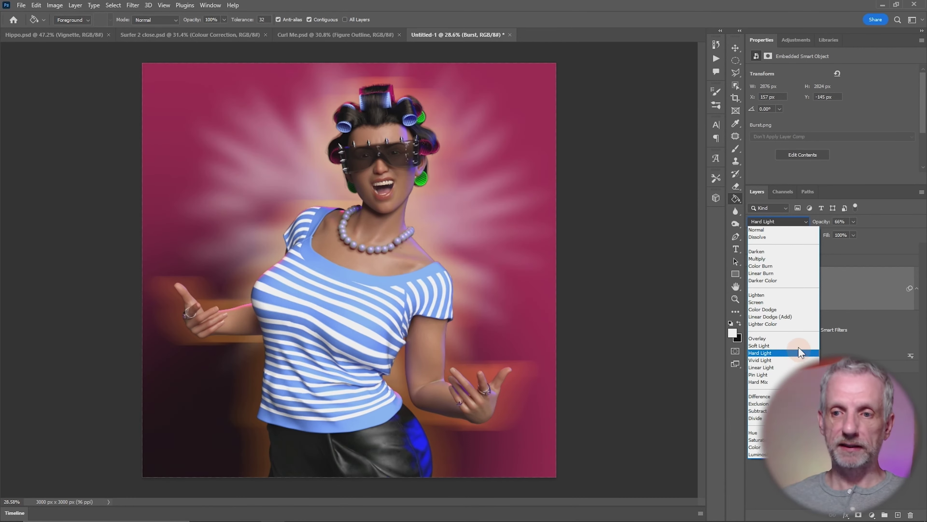
{"action": "left_click", "coordinate": [796, 340]}
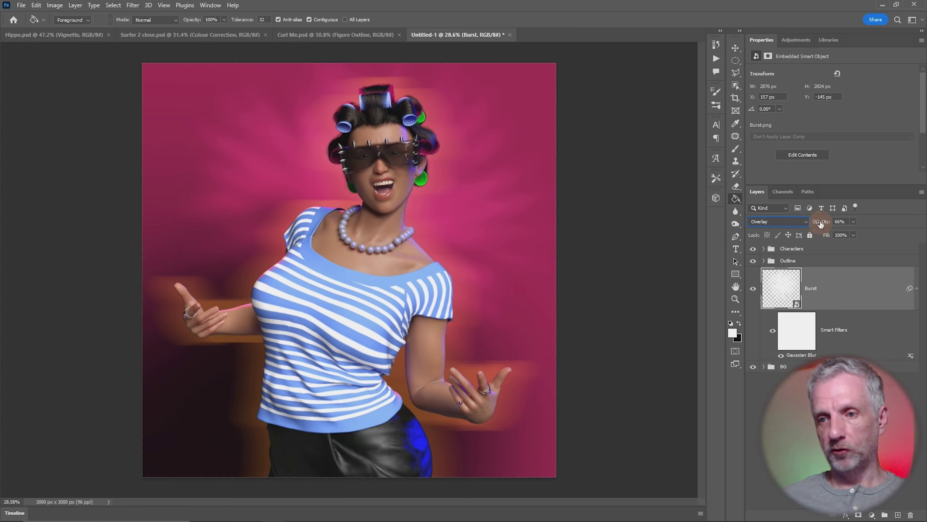
- Set the Burst layer's opacity to 99% and return its blend mode to Normal
{"action": "left_click_drag", "start_coordinate": [821, 223], "coordinate": [842, 225]}
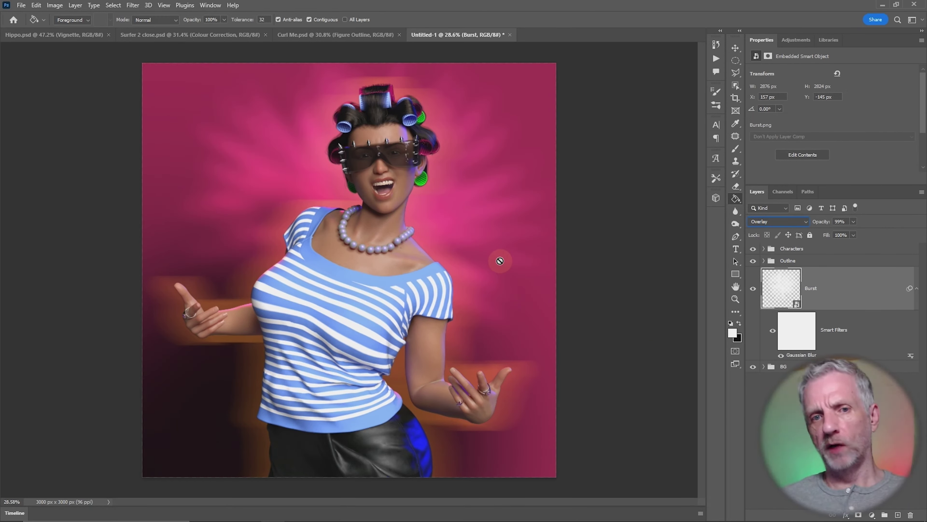
{"action": "left_click", "coordinate": [797, 221]}
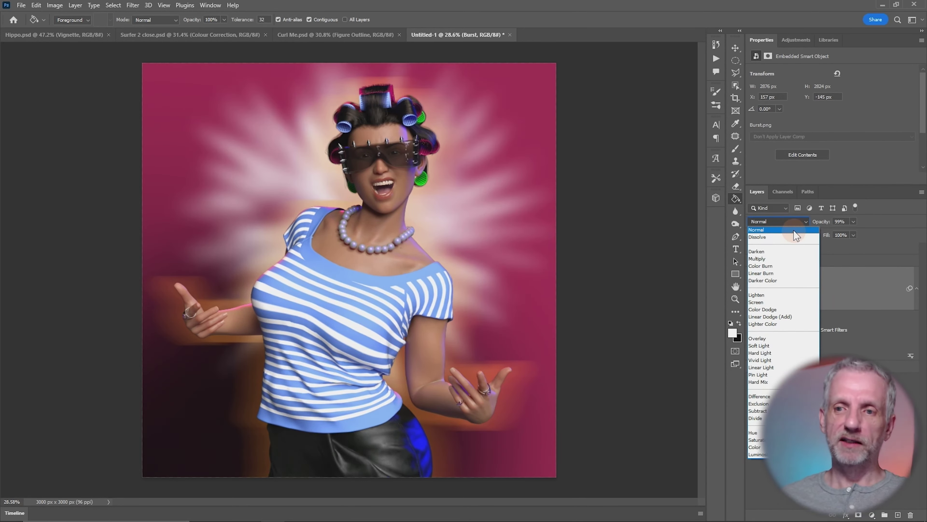
{"action": "left_click", "coordinate": [793, 230]}
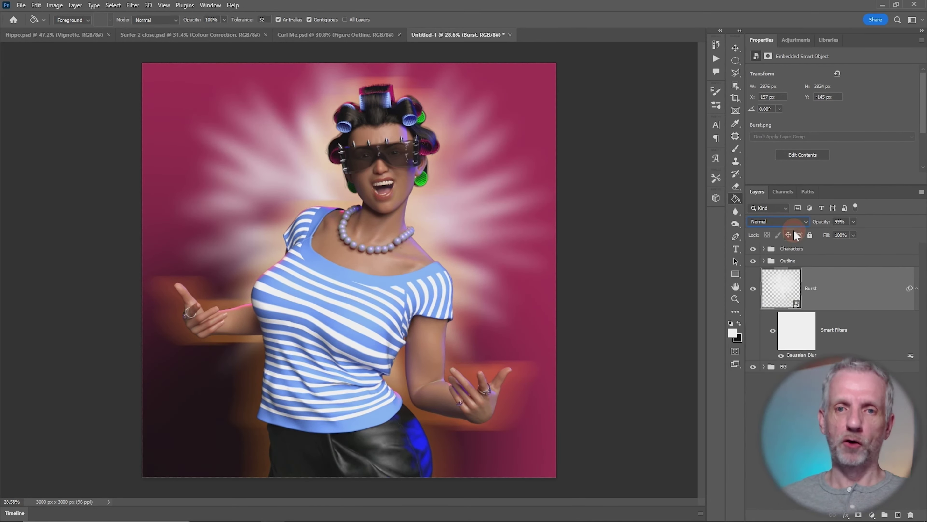
- Add a Color Overlay effect to the Burst layer and open its overlay colour for editing
{"action": "right_click", "coordinate": [835, 284]}
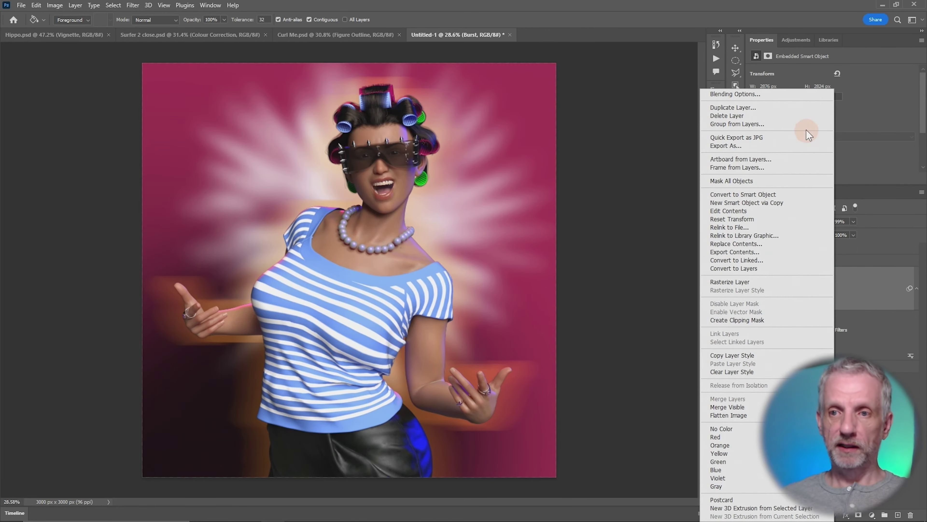
{"action": "left_click", "coordinate": [808, 96]}
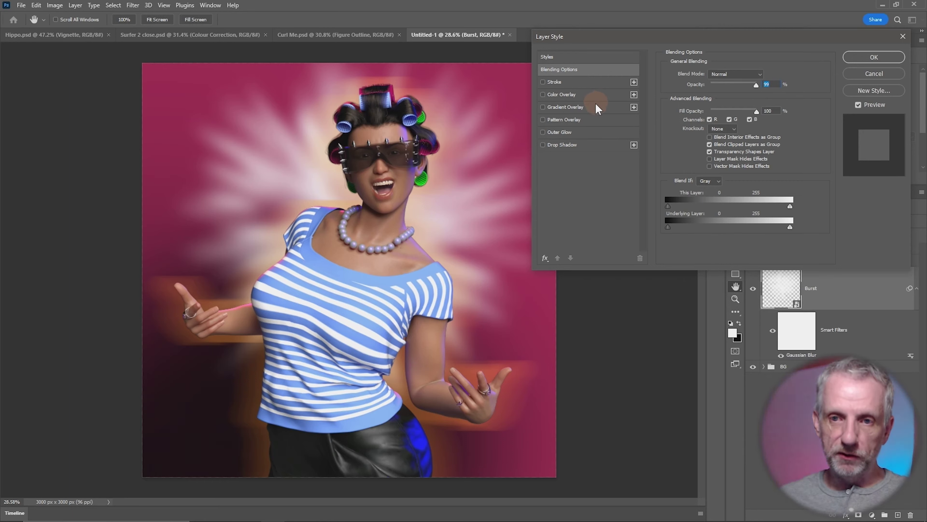
{"action": "left_click", "coordinate": [548, 94]}
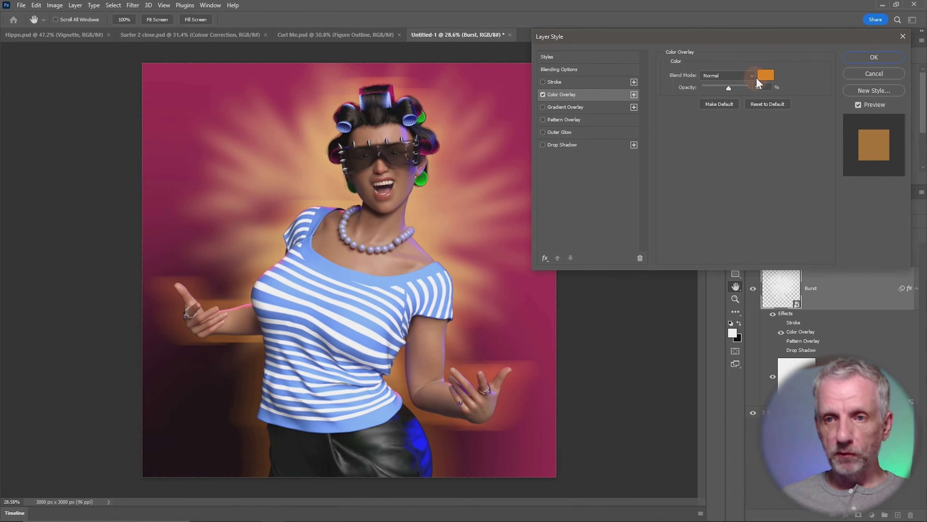
{"action": "left_click", "coordinate": [766, 75]}
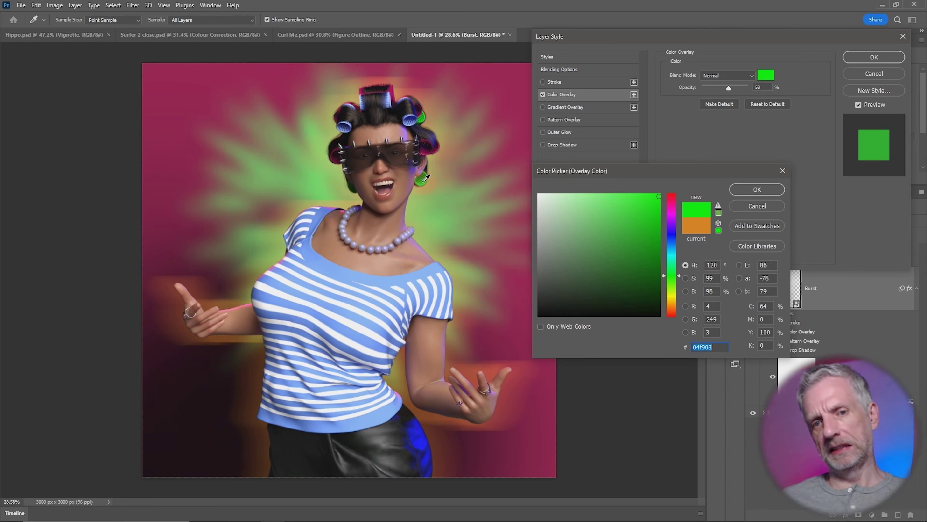
- Try blue overlay colours sampled from the character's trousers and striped shirt
{"action": "left_click", "coordinate": [424, 436]}
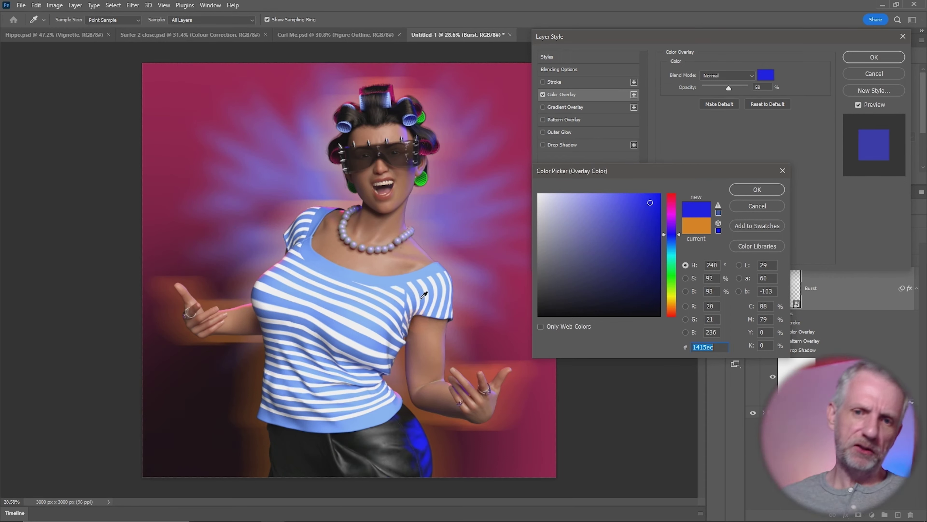
{"action": "left_click", "coordinate": [282, 362]}
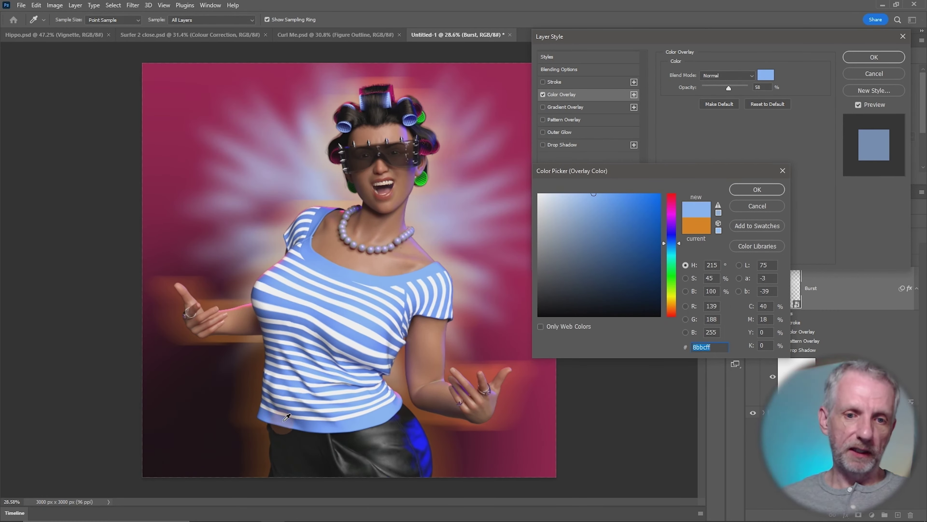
{"action": "left_click", "coordinate": [291, 415]}
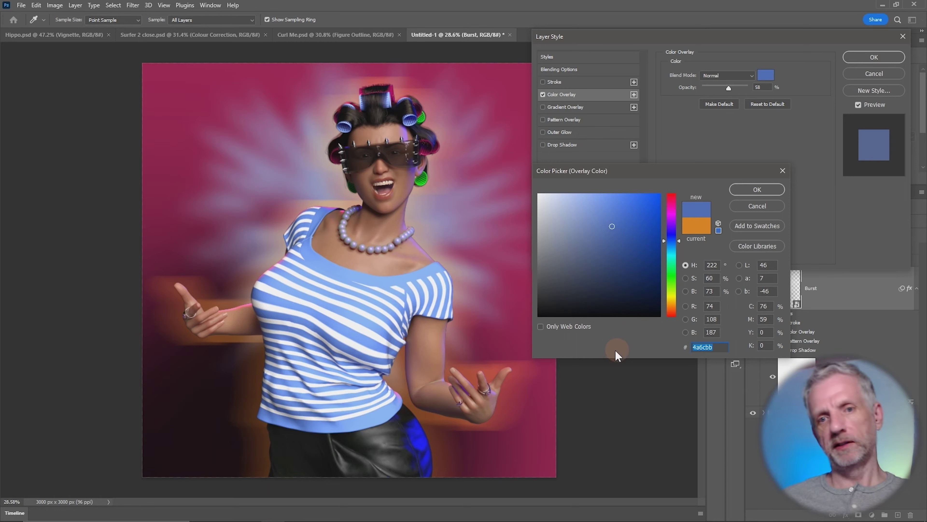
- Set the burst's overlay colour to magenta c5349e at 76% opacity and apply the layer style
{"action": "mouse_move", "coordinate": [621, 230]}
{"action": "left_mouse_down"}
{"action": "mouse_move", "coordinate": [637, 243]}
{"action": "mouse_move", "coordinate": [636, 228]}
{"action": "left_mouse_up"}
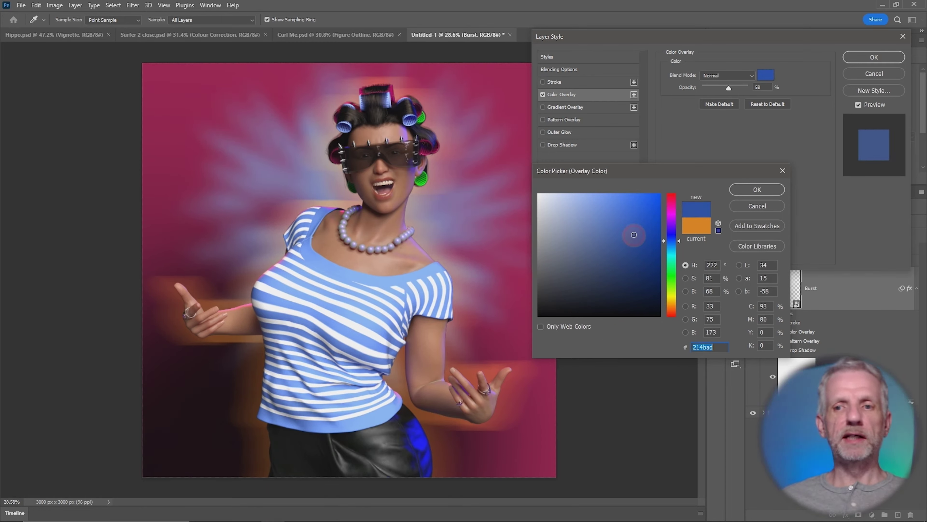
{"action": "left_click", "coordinate": [623, 227]}
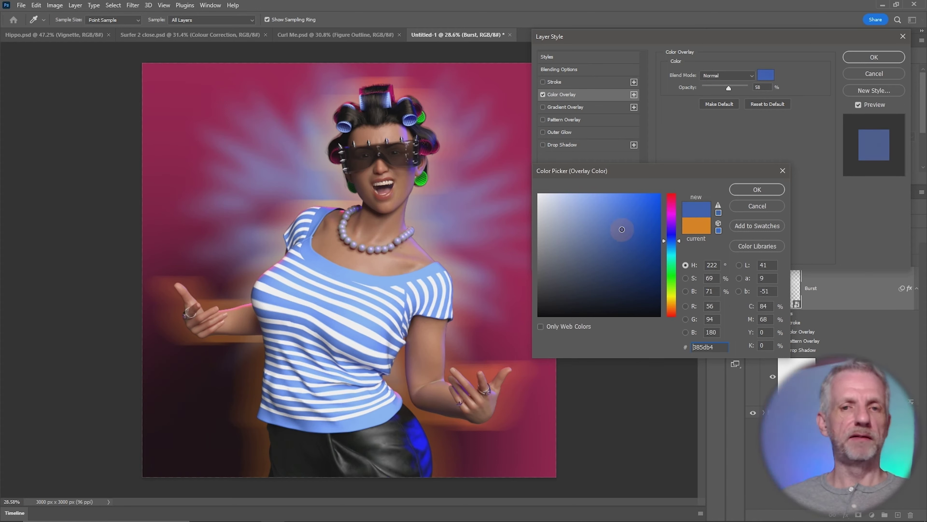
{"action": "left_click_drag", "start_coordinate": [627, 226], "coordinate": [629, 221]}
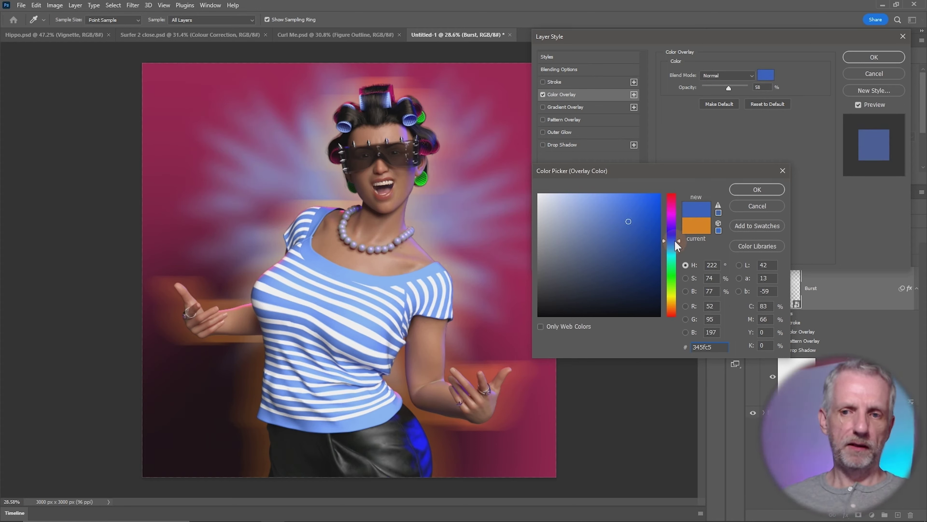
{"action": "left_click_drag", "start_coordinate": [675, 242], "coordinate": [678, 209]}
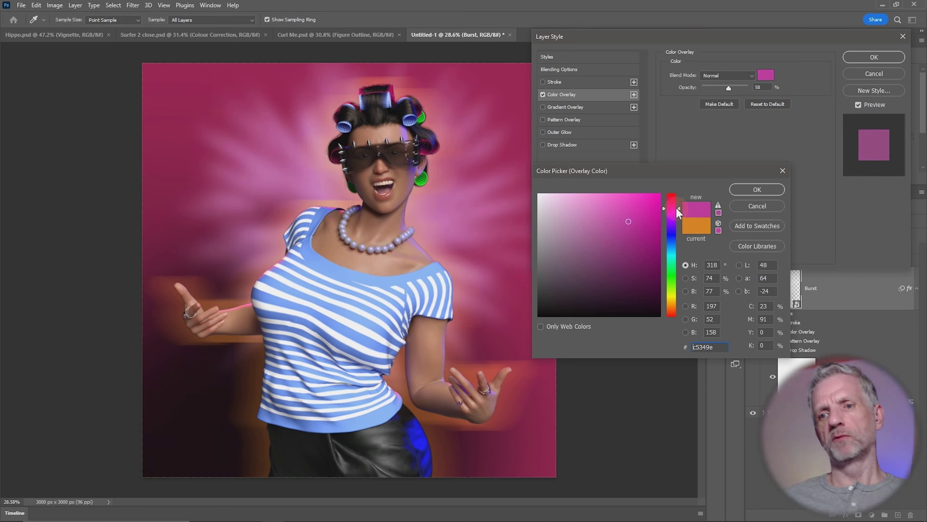
{"action": "left_click", "coordinate": [751, 190]}
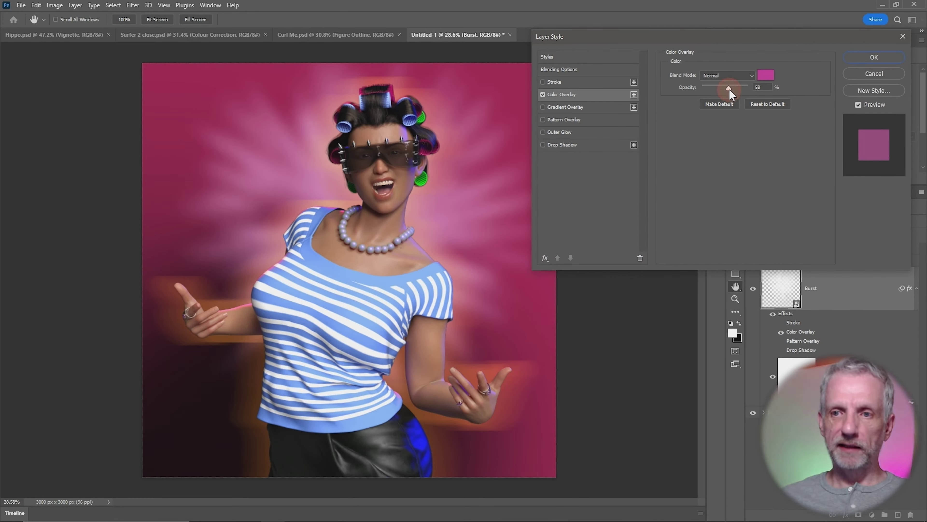
{"action": "mouse_move", "coordinate": [729, 89]}
{"action": "left_mouse_down"}
{"action": "mouse_move", "coordinate": [752, 88]}
{"action": "mouse_move", "coordinate": [725, 91]}
{"action": "mouse_move", "coordinate": [737, 92]}
{"action": "left_mouse_up"}
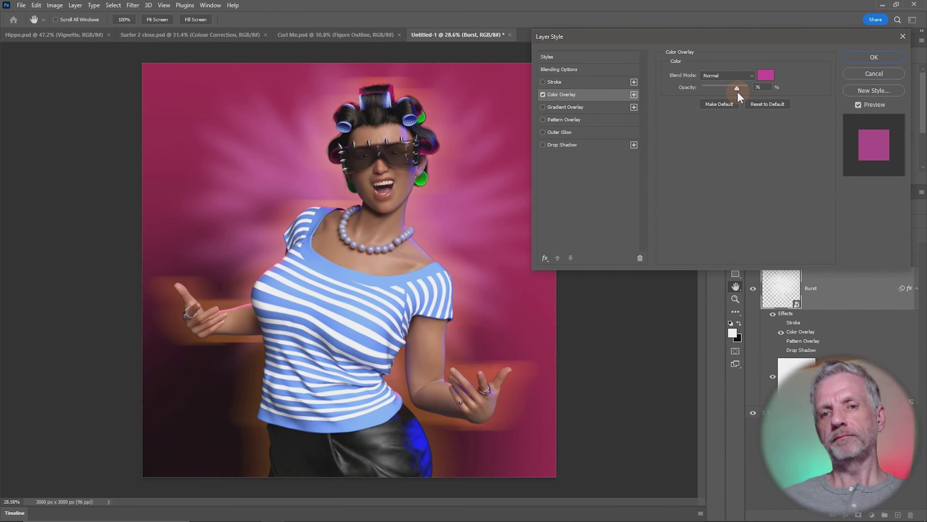
{"action": "left_click", "coordinate": [865, 56]}
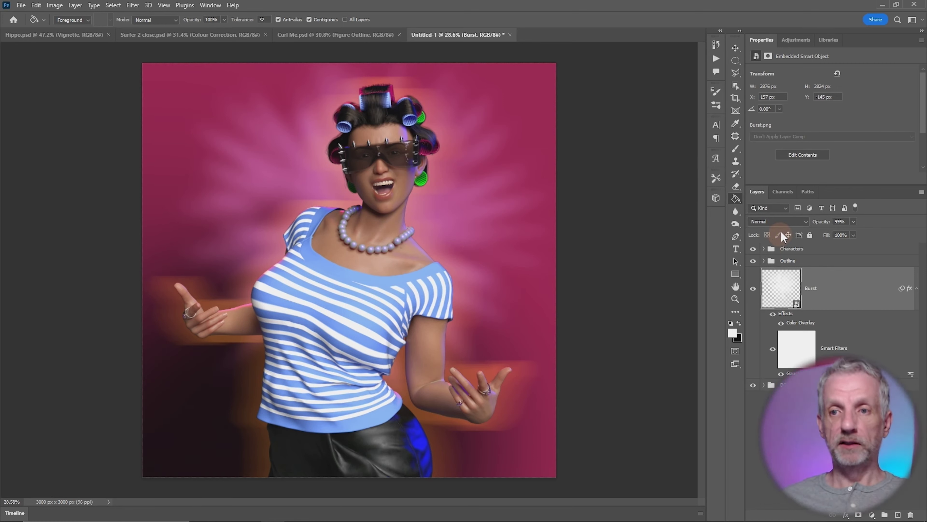
- Enlarge the burst to about 269% with a rotation of about 0.26° so its rays cover the canvas behind the character
{"action": "left_click", "coordinate": [737, 48]}
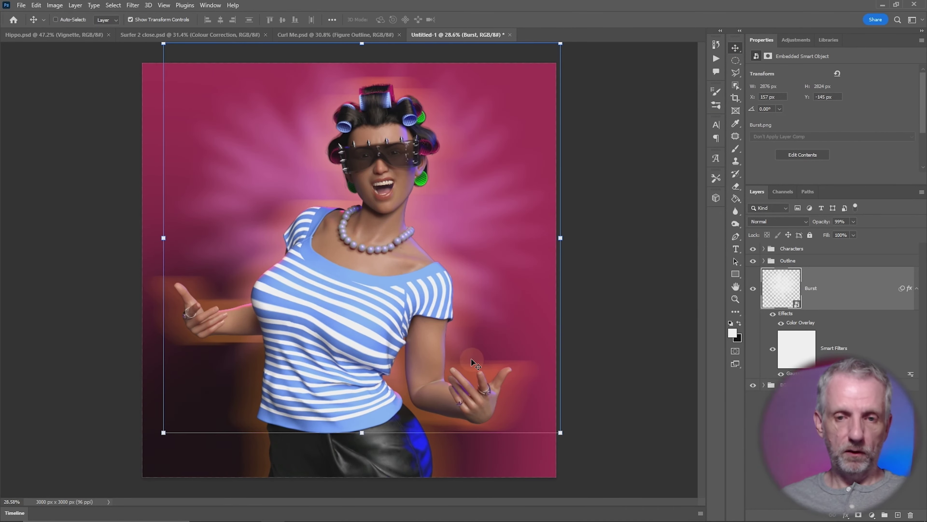
{"action": "key", "text": "ctrl+minus"}
{"action": "key", "text": "ctrl+minus"}
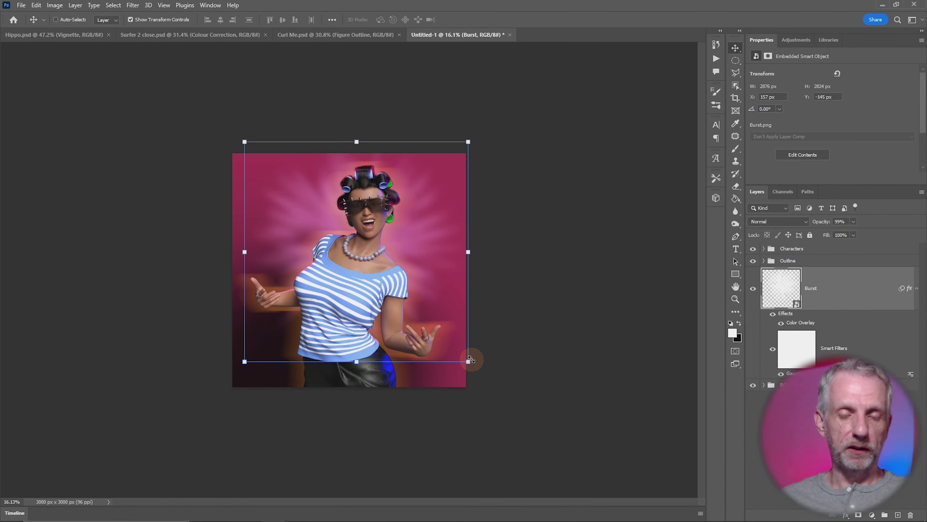
{"action": "scroll", "coordinate": [471, 360], "scroll_direction": "down", "scroll_amount": 1}
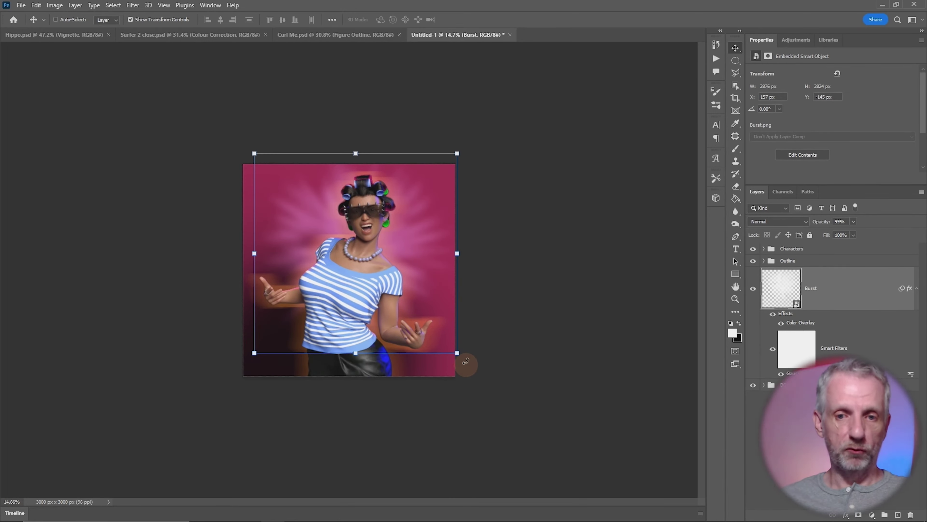
{"action": "left_click_drag", "start_coordinate": [457, 353], "coordinate": [481, 395]}
{"action": "key", "text": "Escape"}
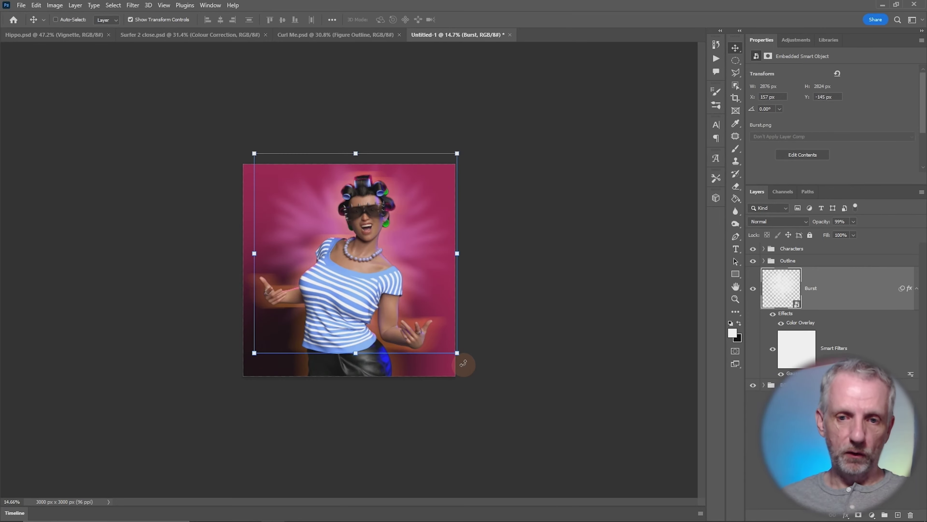
{"action": "left_click_drag", "start_coordinate": [460, 355], "coordinate": [456, 354]}
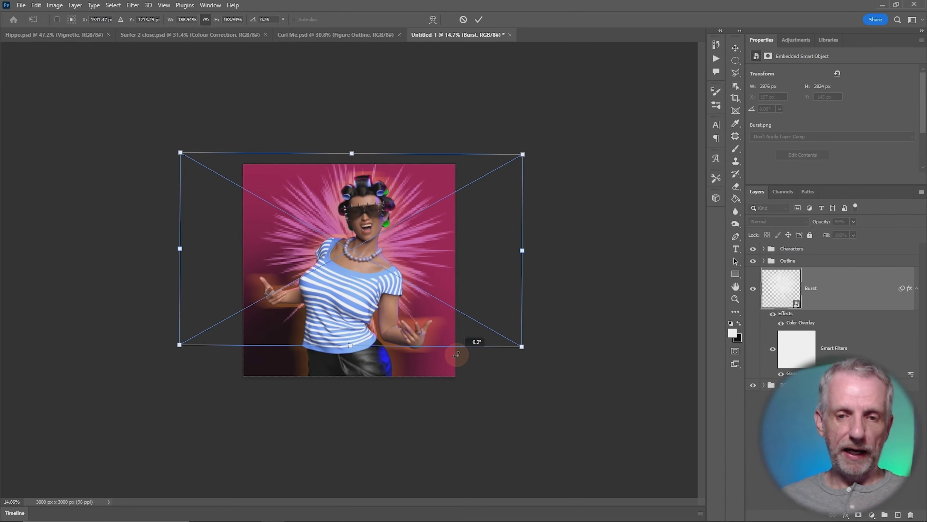
{"action": "left_click_drag", "start_coordinate": [522, 346], "coordinate": [589, 392]}
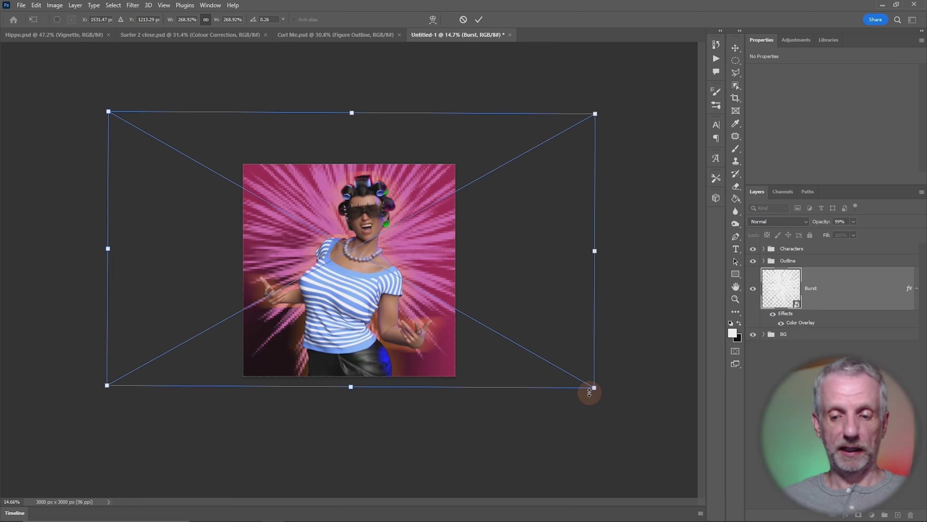
{"action": "key", "text": "Return"}
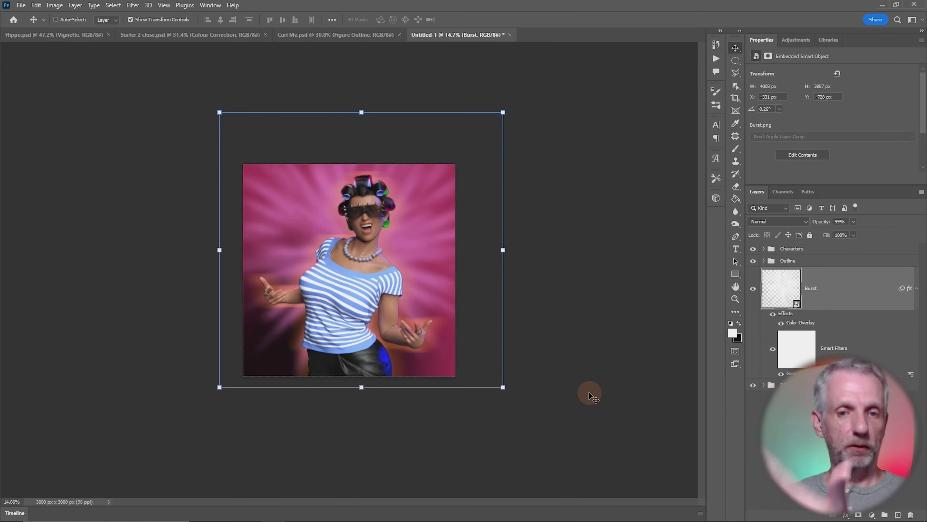
- Set the Burst layer's opacity to 87% and select the Outline group
{"action": "left_click_drag", "start_coordinate": [482, 306], "coordinate": [483, 305]}
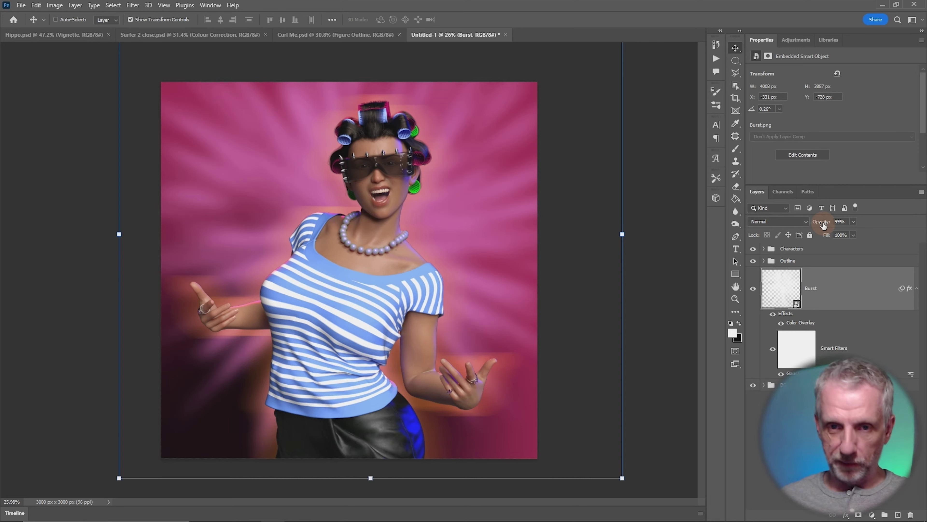
{"action": "left_click_drag", "start_coordinate": [818, 225], "coordinate": [820, 227]}
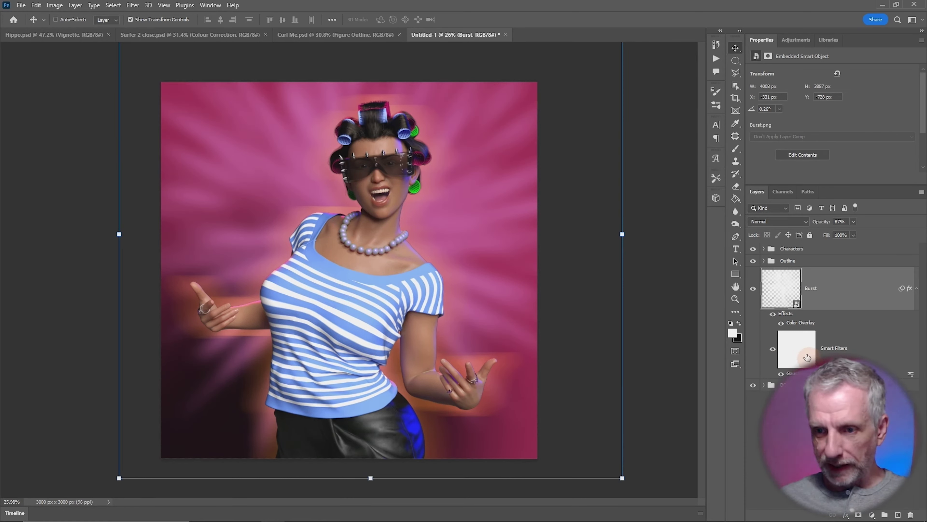
{"action": "left_click", "coordinate": [818, 262]}
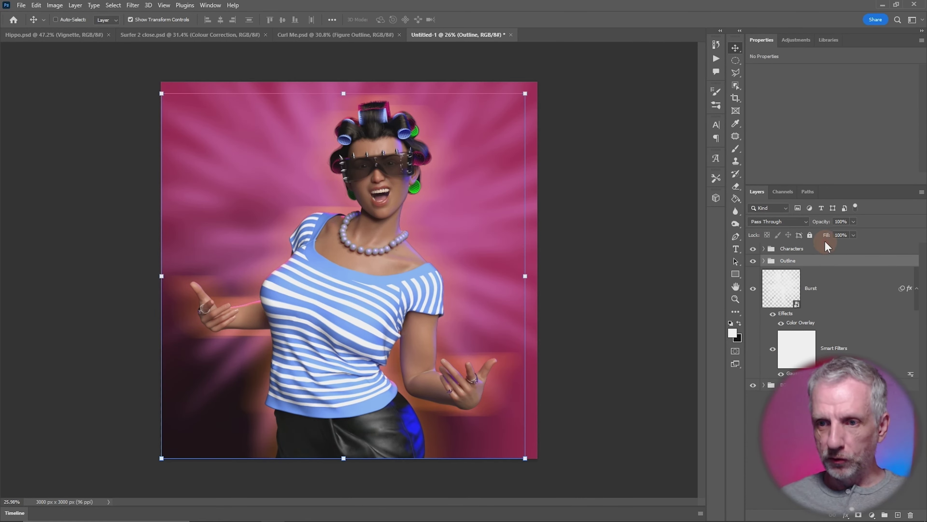
- Lower the Outline group's opacity to 69% and move the Burst layer to the top of the BG group
{"action": "left_click_drag", "start_coordinate": [823, 223], "coordinate": [808, 226]}
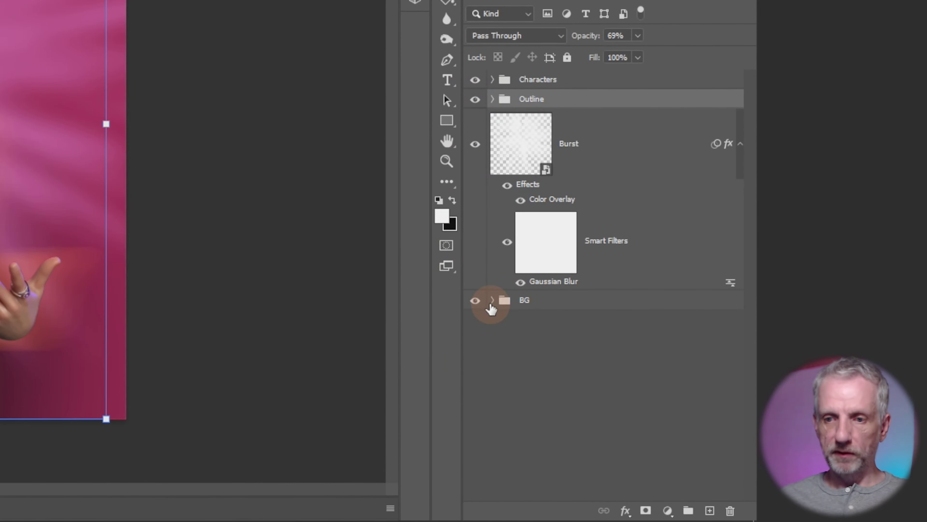
{"action": "left_click", "coordinate": [492, 301]}
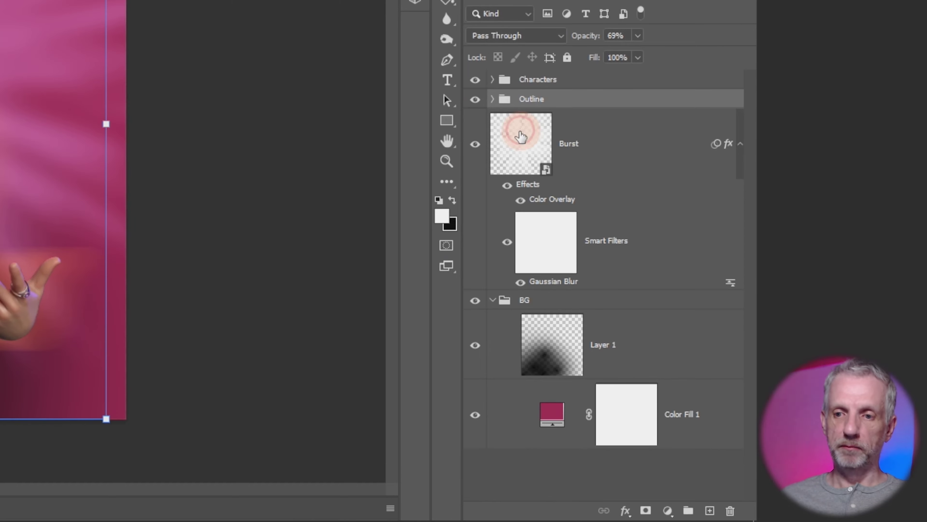
{"action": "left_click_drag", "start_coordinate": [521, 137], "coordinate": [542, 314]}
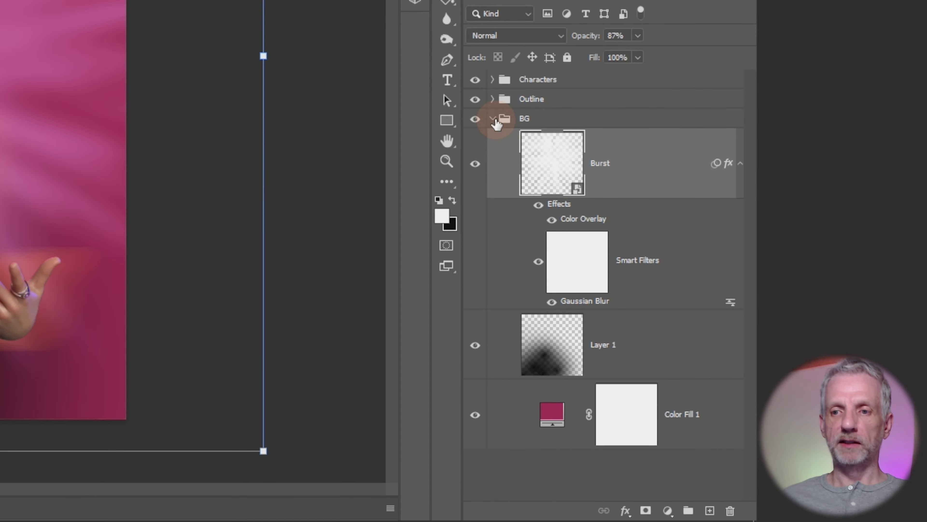
{"action": "left_click", "coordinate": [569, 123]}
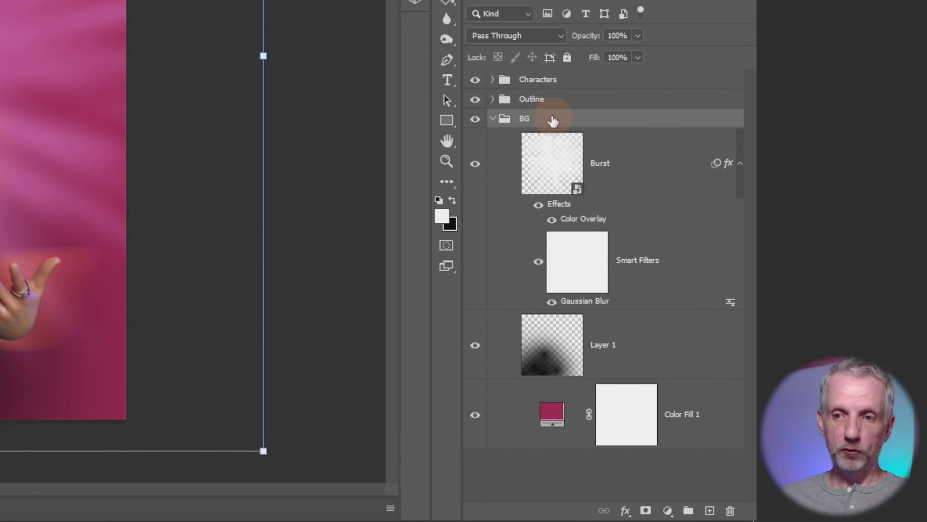
{"action": "left_click", "coordinate": [493, 118]}
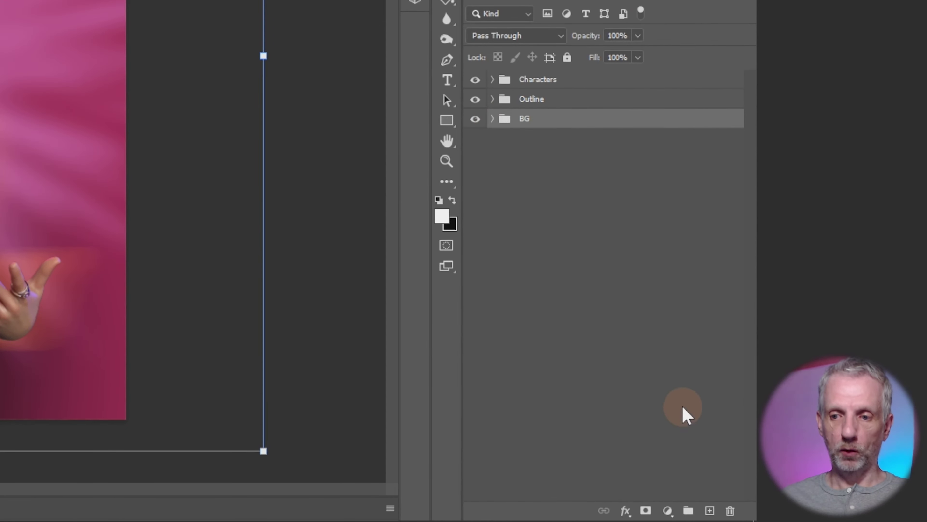
- Add a Brightness/Contrast adjustment layer directly above the BG group, with brightness -10 and contrast 37
{"action": "left_click", "coordinate": [668, 511]}
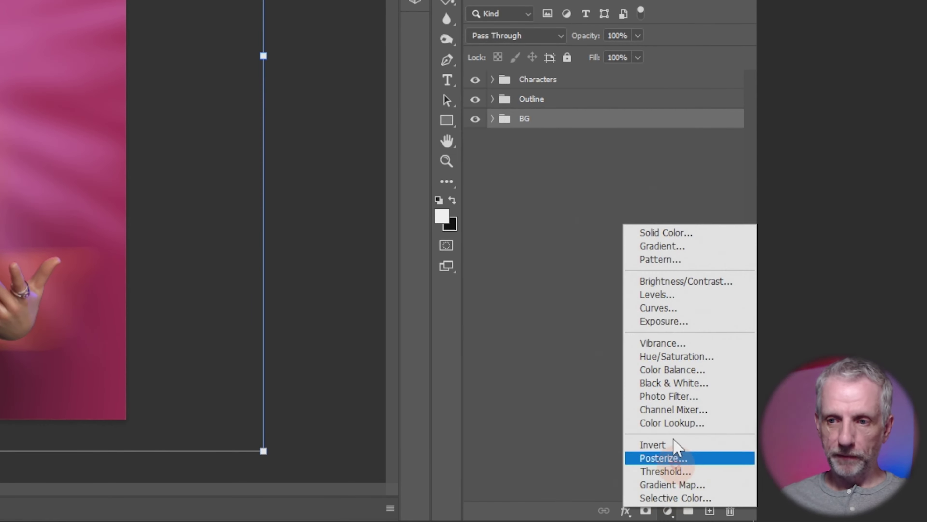
{"action": "left_click", "coordinate": [728, 282]}
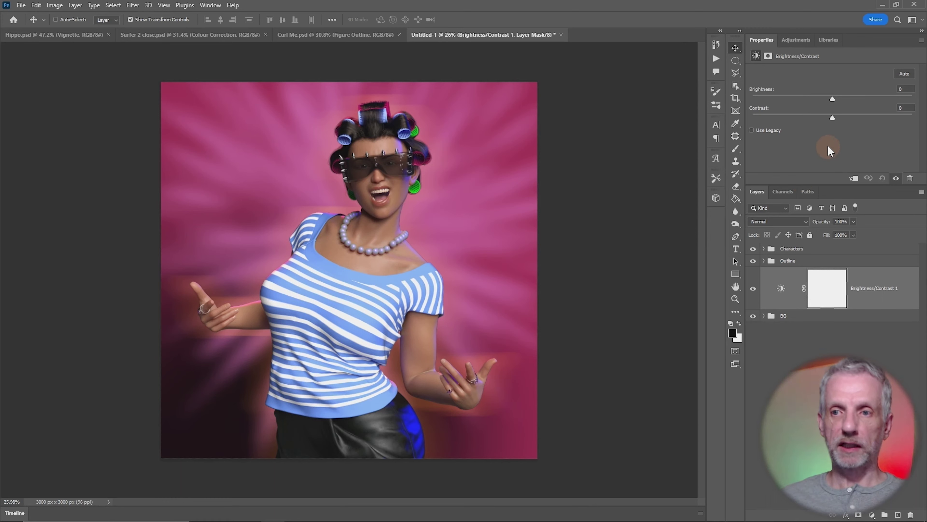
{"action": "left_click_drag", "start_coordinate": [833, 118], "coordinate": [901, 124]}
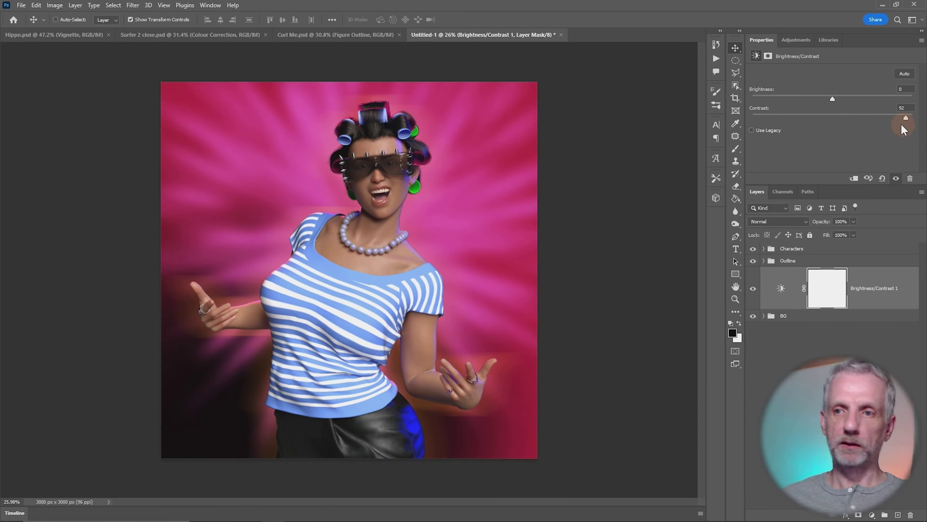
{"action": "left_click_drag", "start_coordinate": [834, 98], "coordinate": [823, 97]}
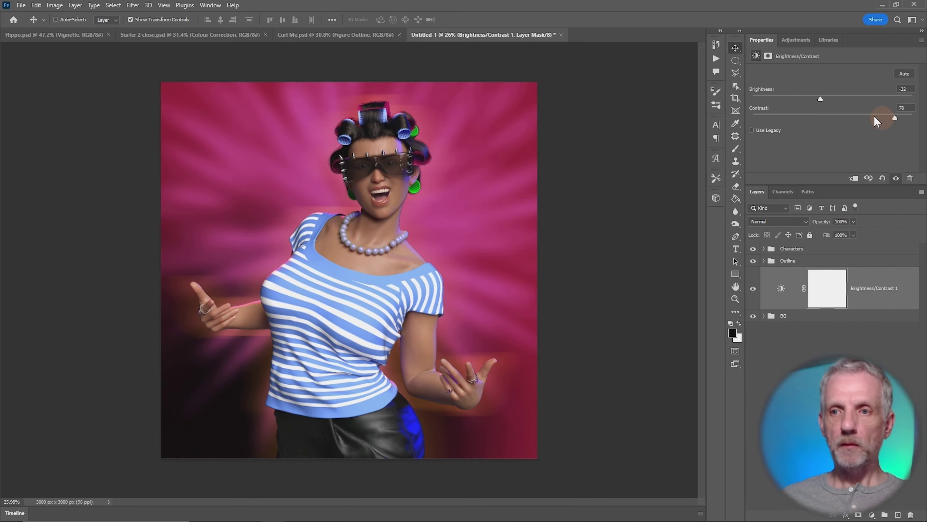
{"action": "left_click_drag", "start_coordinate": [871, 118], "coordinate": [870, 117]}
{"action": "left_click_drag", "start_coordinate": [821, 99], "coordinate": [817, 98]}
{"action": "left_click_drag", "start_coordinate": [872, 117], "coordinate": [862, 117]}
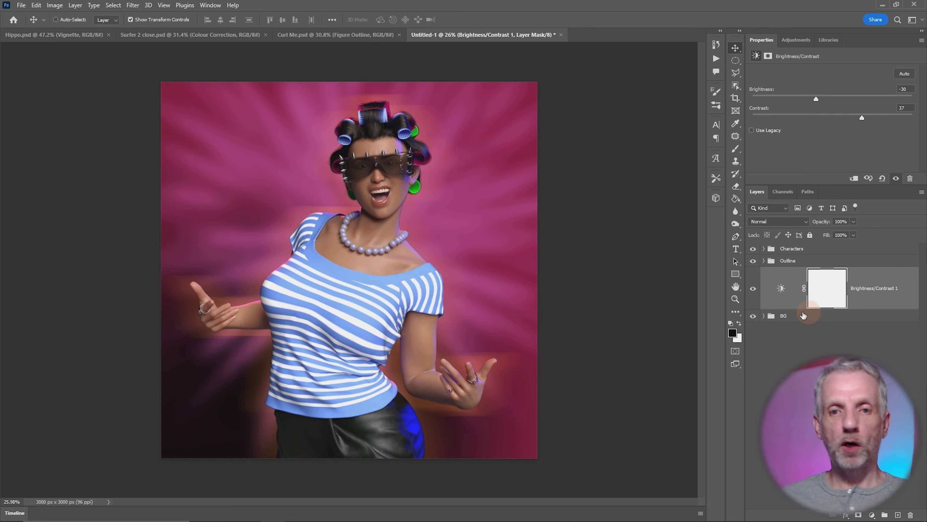
{"action": "mouse_move", "coordinate": [816, 99]}
{"action": "left_mouse_down"}
{"action": "mouse_move", "coordinate": [841, 100]}
{"action": "mouse_move", "coordinate": [825, 101]}
{"action": "left_mouse_up"}
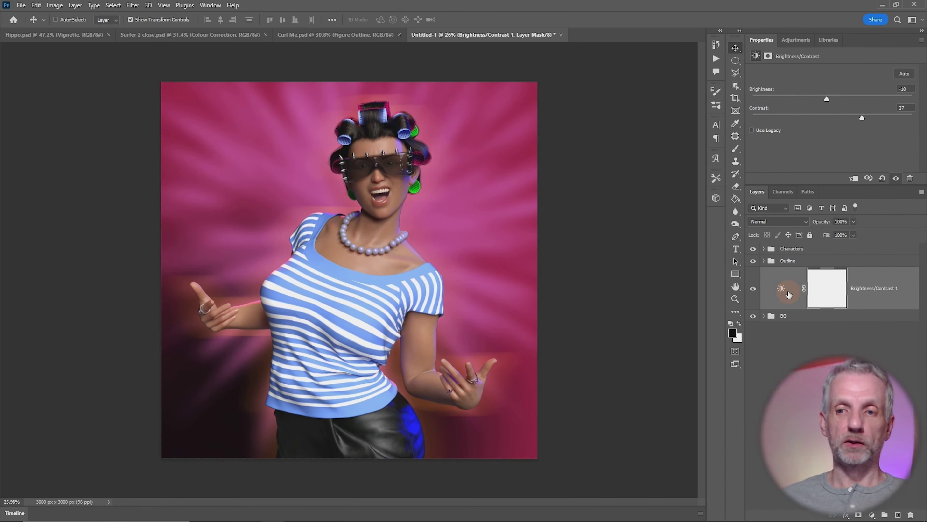
- Try the Brightness/Contrast adjustment above the Characters group with brightness -3, and return it to just above the BG group
{"action": "left_click_drag", "start_coordinate": [789, 294], "coordinate": [794, 247]}
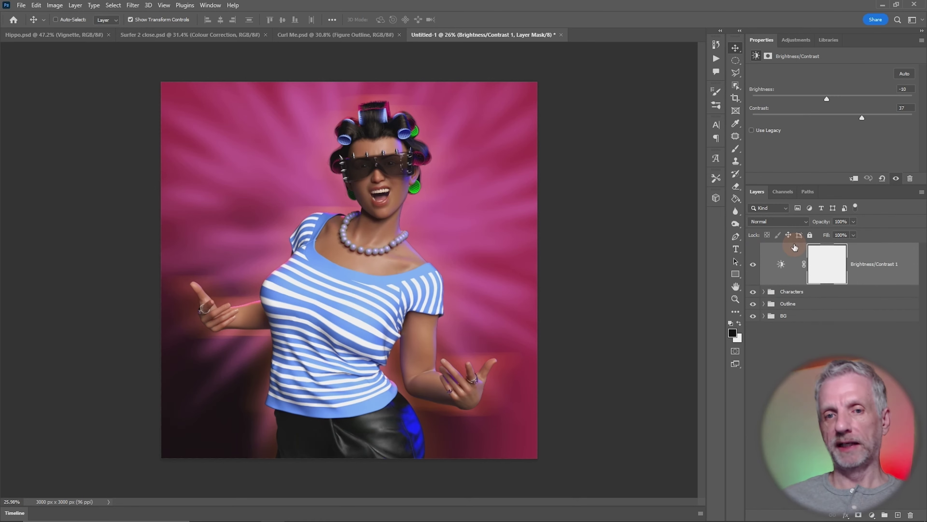
{"action": "left_click", "coordinate": [788, 250]}
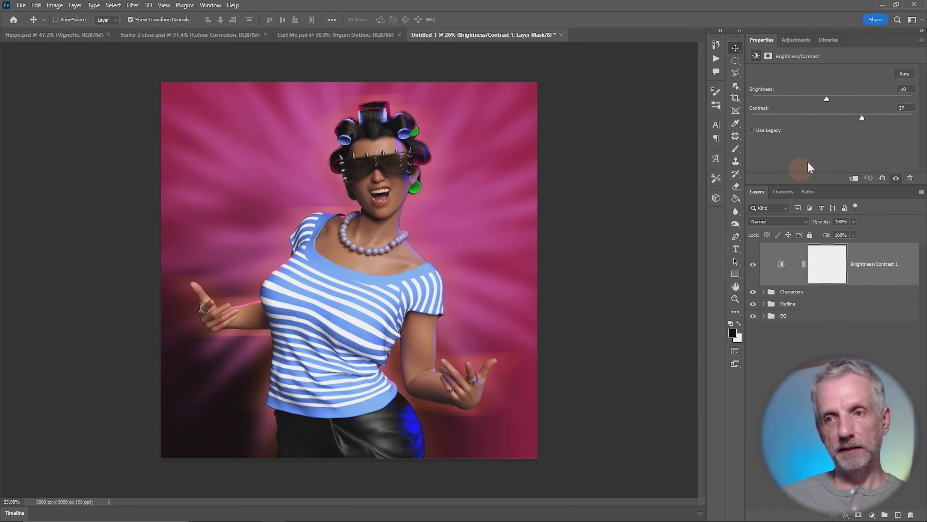
{"action": "mouse_move", "coordinate": [827, 98]}
{"action": "left_mouse_down"}
{"action": "mouse_move", "coordinate": [887, 99]}
{"action": "mouse_move", "coordinate": [808, 99]}
{"action": "mouse_move", "coordinate": [887, 102]}
{"action": "mouse_move", "coordinate": [833, 105]}
{"action": "left_mouse_up"}
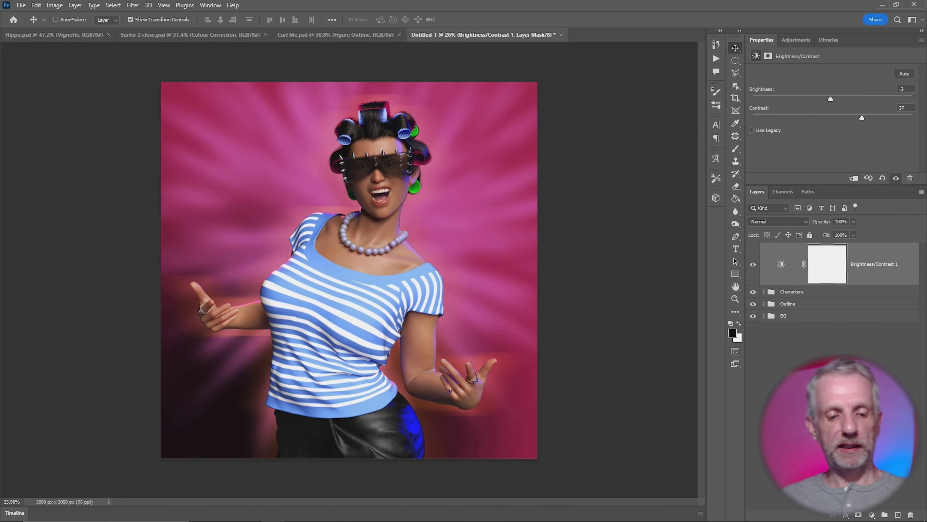
{"action": "left_click_drag", "start_coordinate": [782, 264], "coordinate": [776, 310]}
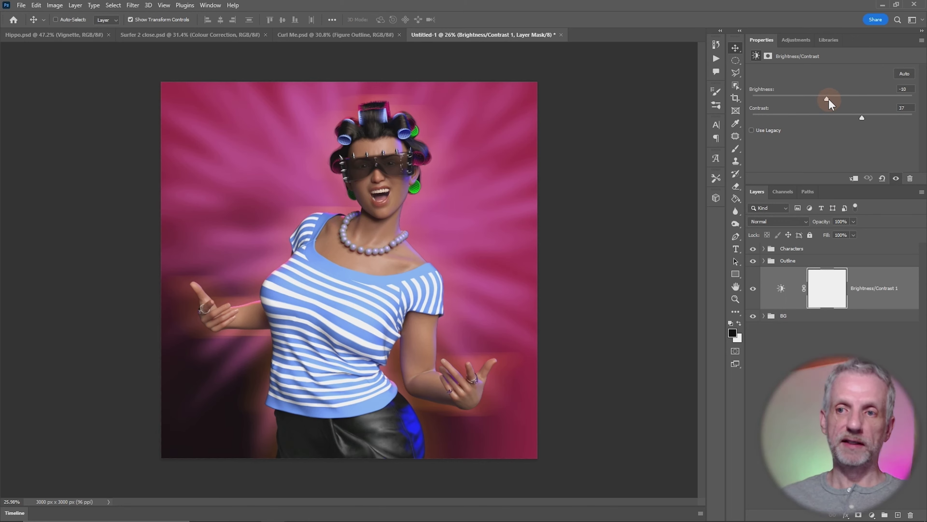
- Darken the background adjustment to brightness -62 and reduce its contrast slightly
{"action": "left_click_drag", "start_coordinate": [829, 100], "coordinate": [809, 96]}
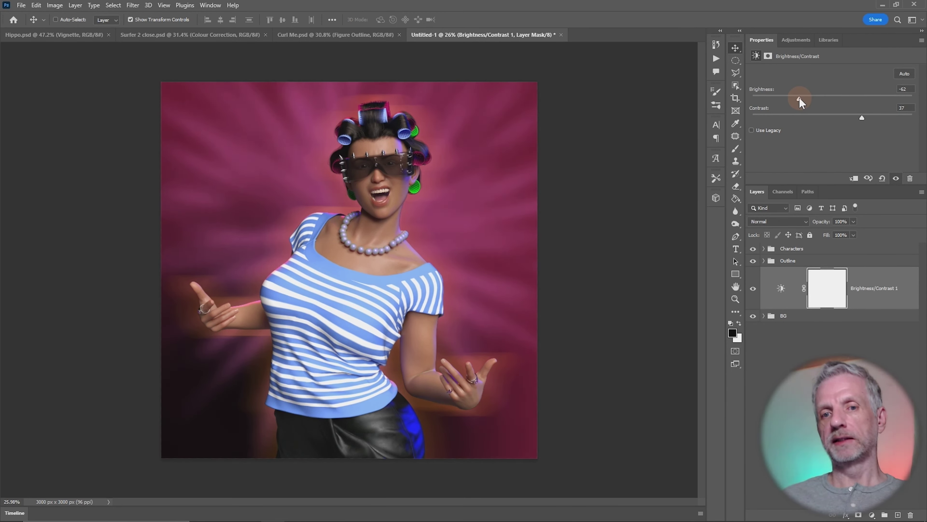
{"action": "left_click_drag", "start_coordinate": [861, 119], "coordinate": [854, 117]}
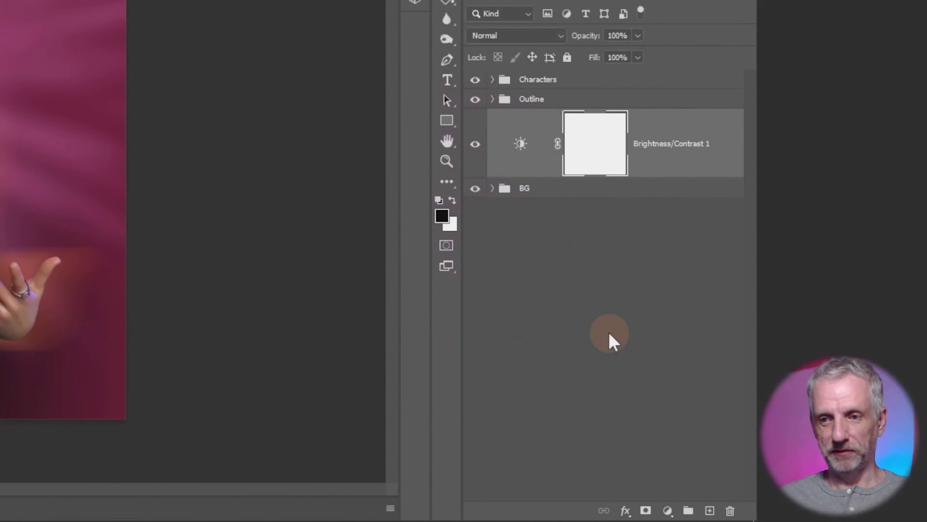
- Add a second Brightness/Contrast adjustment layer above the Characters group and clip it to that group
{"action": "left_click", "coordinate": [591, 85]}
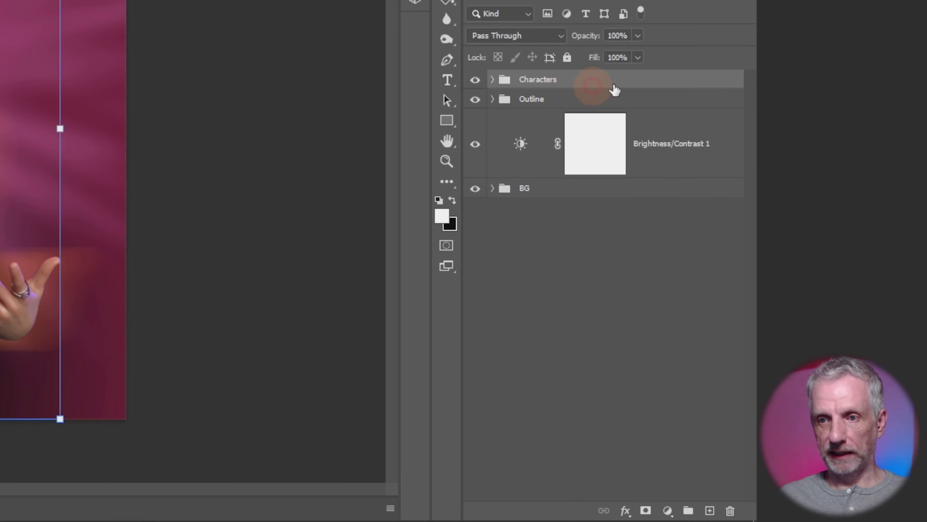
{"action": "left_click", "coordinate": [667, 510]}
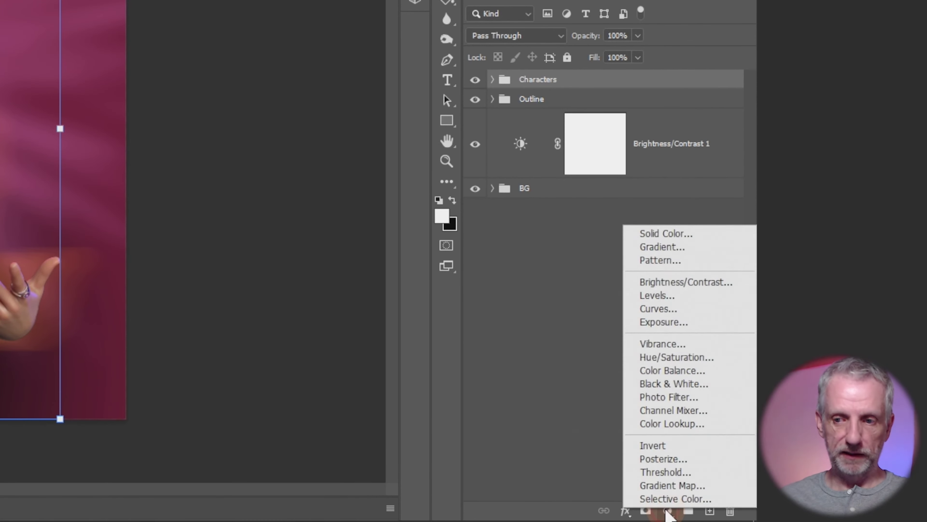
{"action": "left_click", "coordinate": [703, 283]}
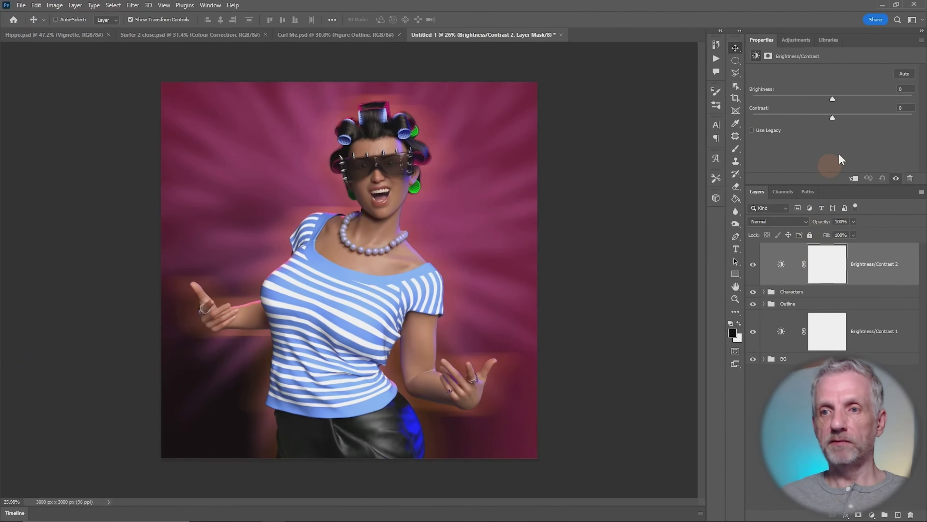
{"action": "left_click_drag", "start_coordinate": [833, 96], "coordinate": [856, 114]}
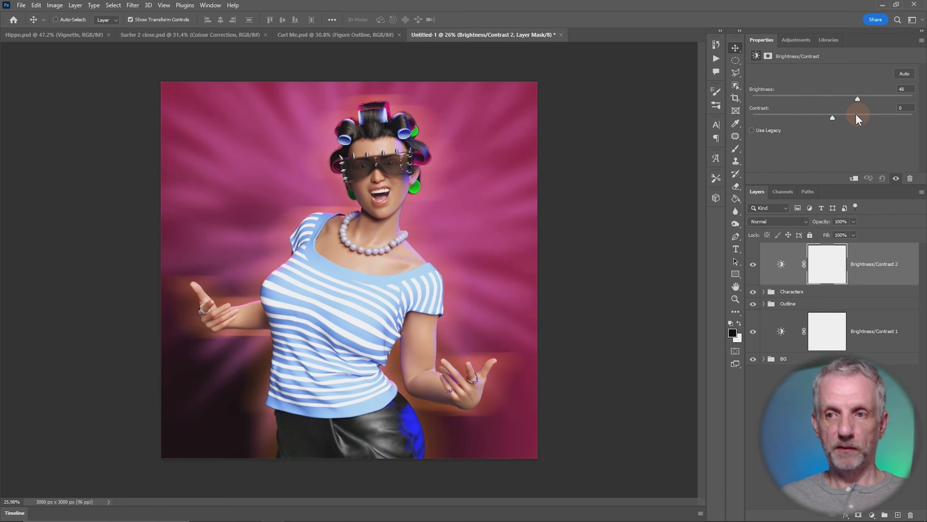
{"action": "key", "text": "ctrl+z"}
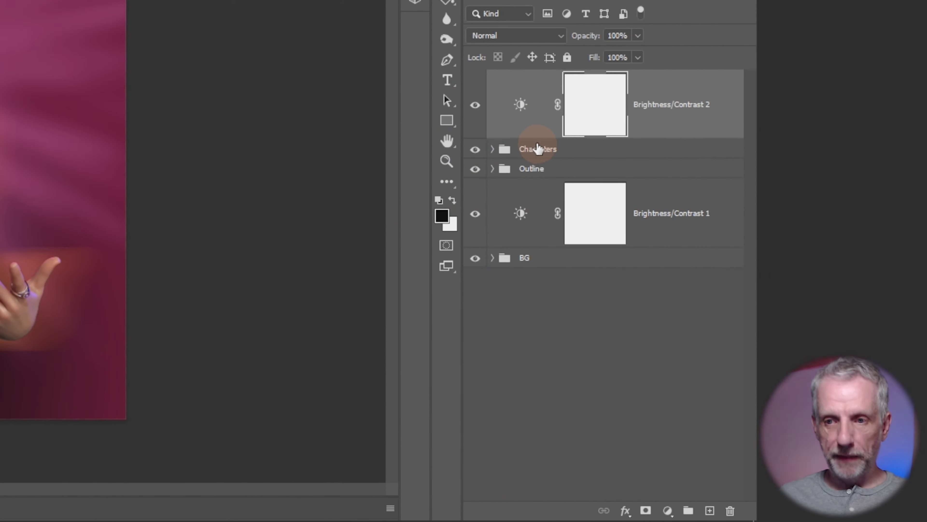
{"action": "left_click_drag", "start_coordinate": [541, 148], "coordinate": [542, 135]}
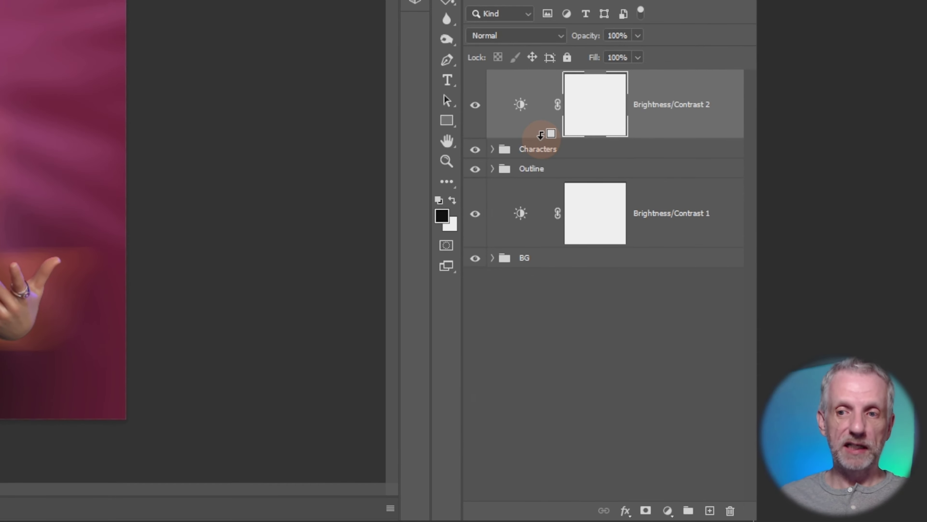
{"action": "left_click", "coordinate": [541, 135], "text": "alt"}
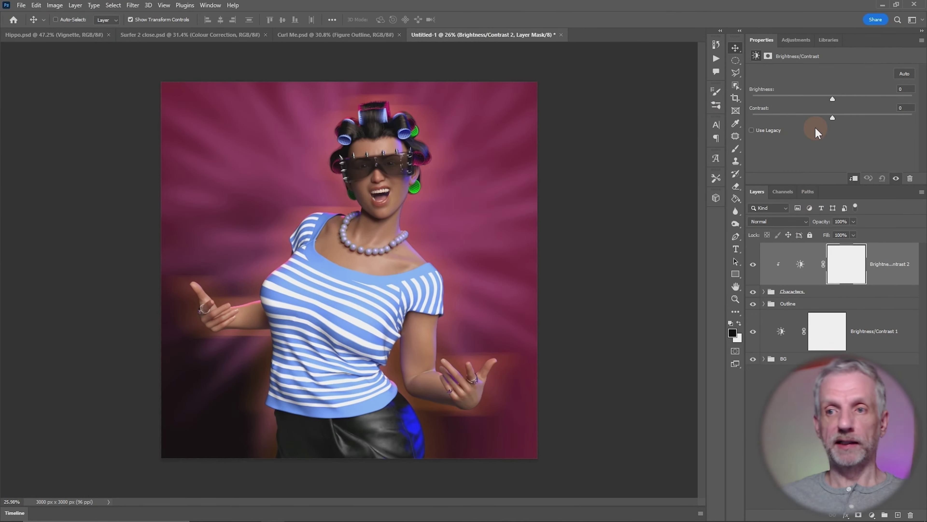
- Set the clipped Characters adjustment to brightness 15 and contrast 8
{"action": "left_click_drag", "start_coordinate": [832, 100], "coordinate": [853, 117]}
{"action": "left_click_drag", "start_coordinate": [865, 110], "coordinate": [841, 113]}
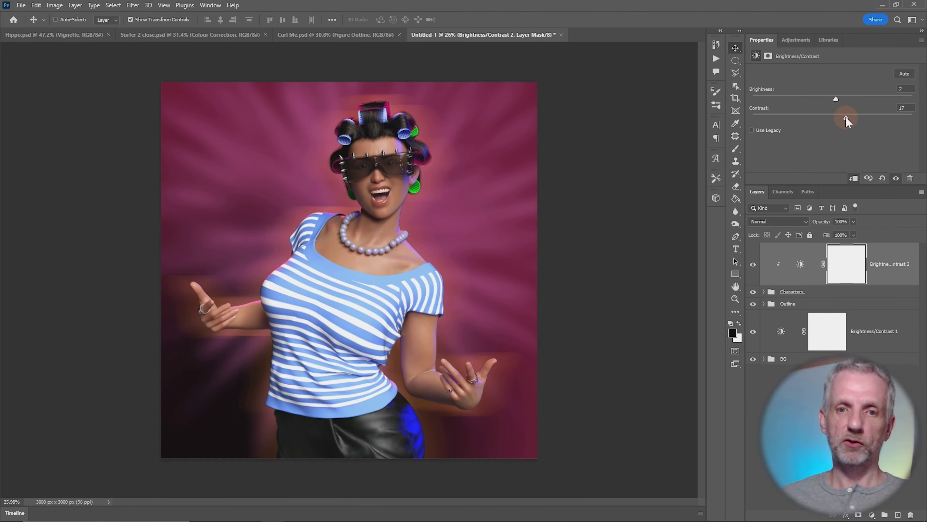
{"action": "left_click_drag", "start_coordinate": [839, 105], "coordinate": [842, 104]}
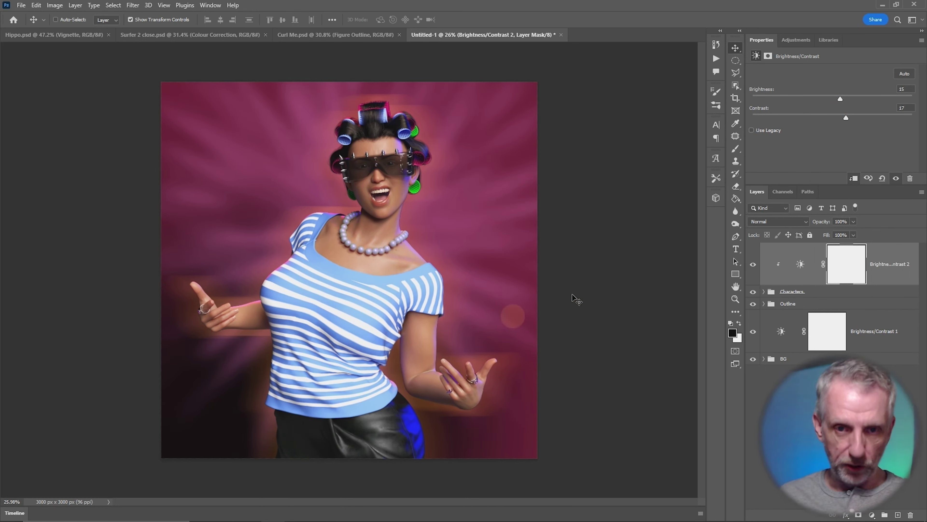
{"action": "mouse_move", "coordinate": [843, 121]}
{"action": "left_mouse_down"}
{"action": "mouse_move", "coordinate": [796, 98]}
{"action": "mouse_move", "coordinate": [829, 114]}
{"action": "mouse_move", "coordinate": [864, 114]}
{"action": "mouse_move", "coordinate": [841, 112]}
{"action": "left_mouse_up"}
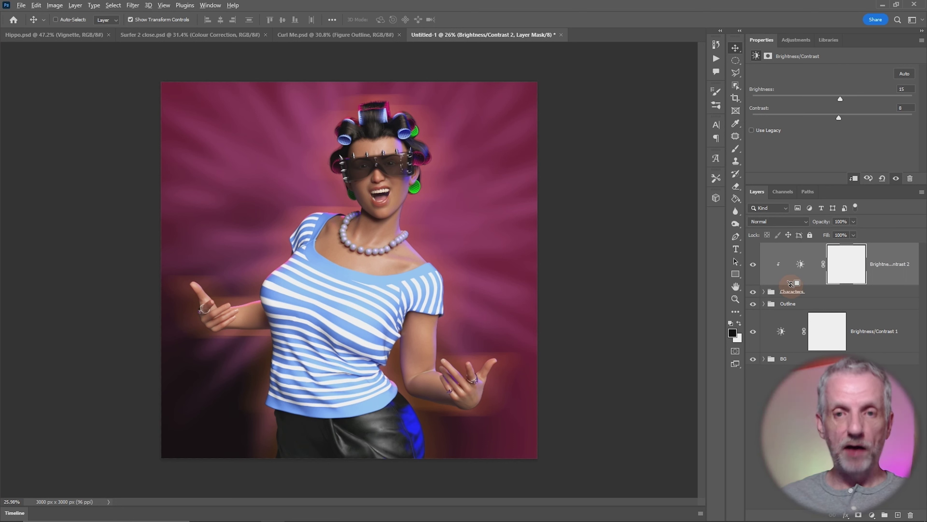
- Test the upper adjustment unclipped at brightness 44, and clip it back to the Characters group
{"action": "left_click", "coordinate": [790, 283], "text": "alt"}
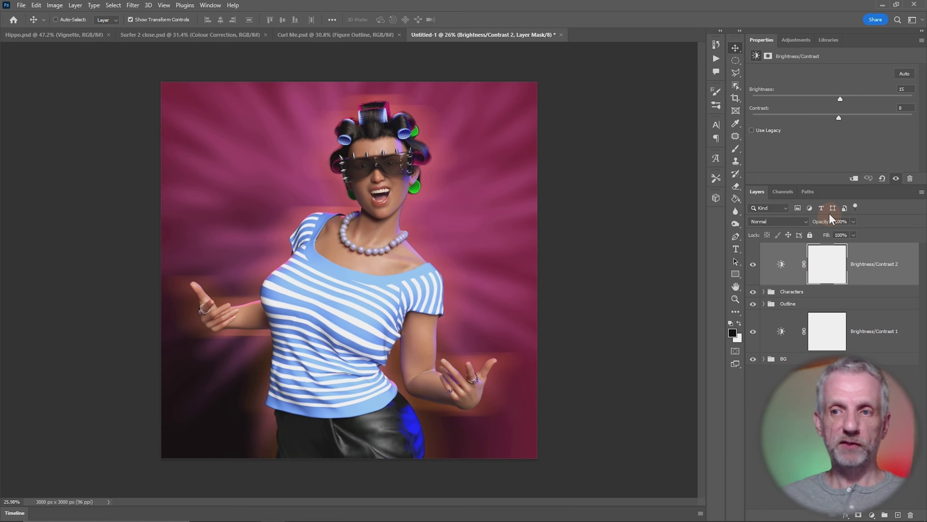
{"action": "left_click_drag", "start_coordinate": [837, 98], "coordinate": [856, 109]}
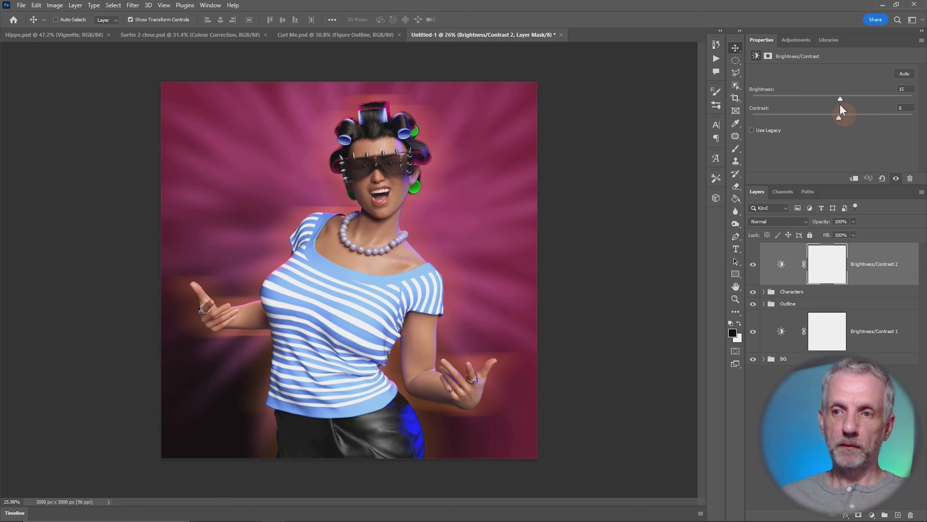
{"action": "left_click_drag", "start_coordinate": [814, 280], "coordinate": [800, 284]}
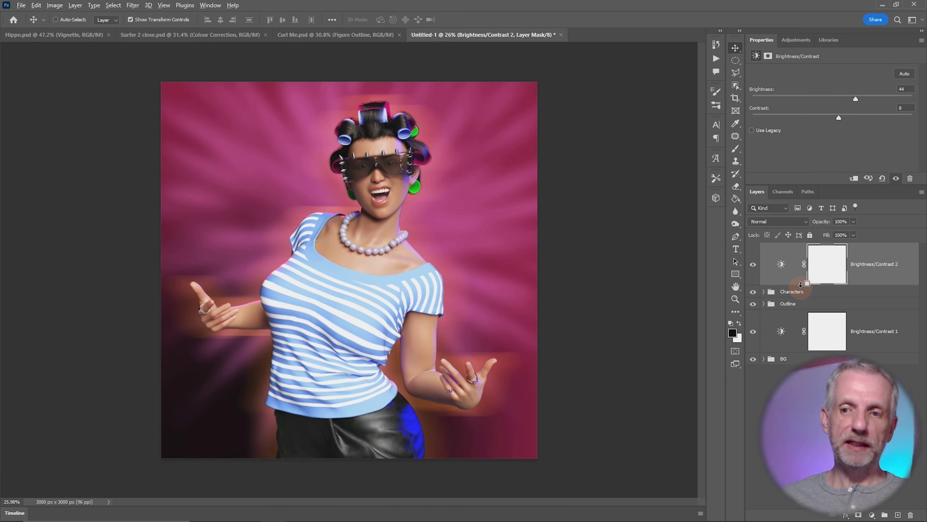
{"action": "left_click", "coordinate": [801, 284], "text": "alt"}
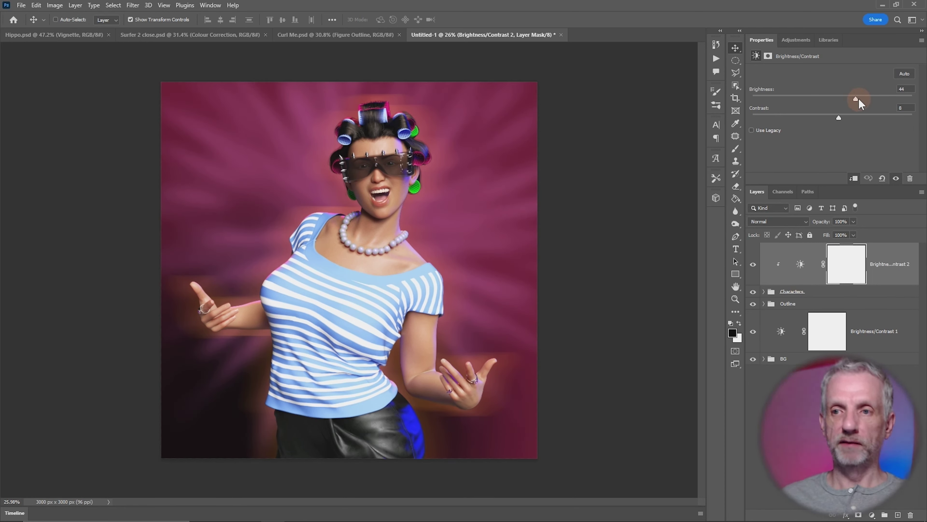
- Set the clipped Characters adjustment to brightness 28 and contrast 2
{"action": "left_click_drag", "start_coordinate": [858, 99], "coordinate": [847, 100]}
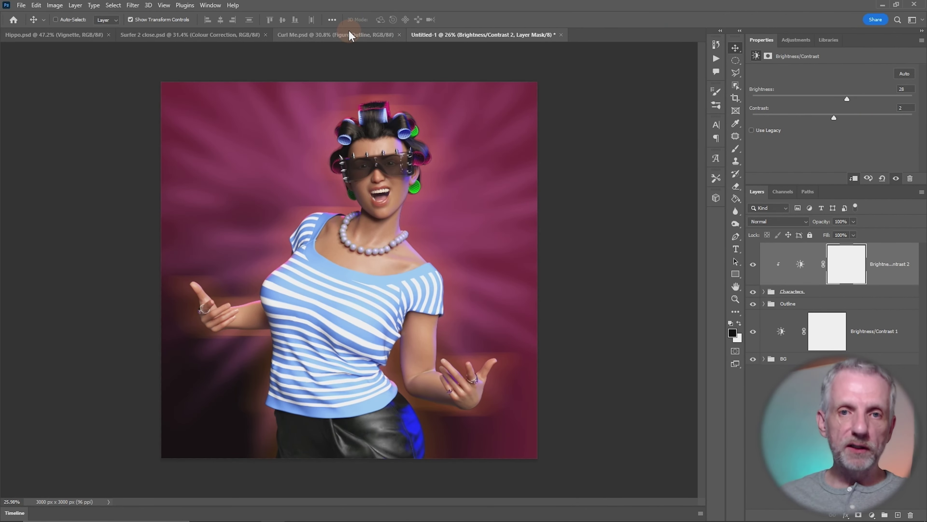
- Compare the untitled composite with the finished Curl Me.psd document
{"action": "left_click", "coordinate": [348, 33]}
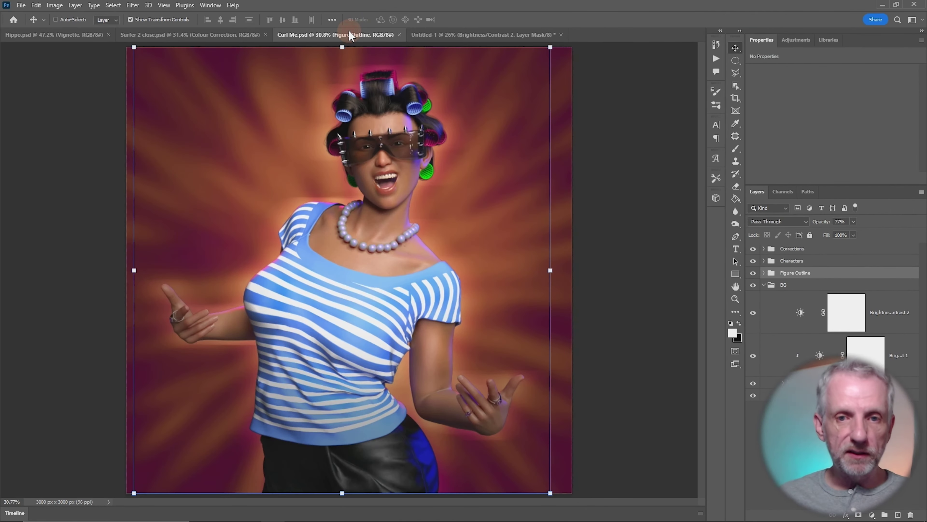
{"action": "left_click", "coordinate": [526, 34]}
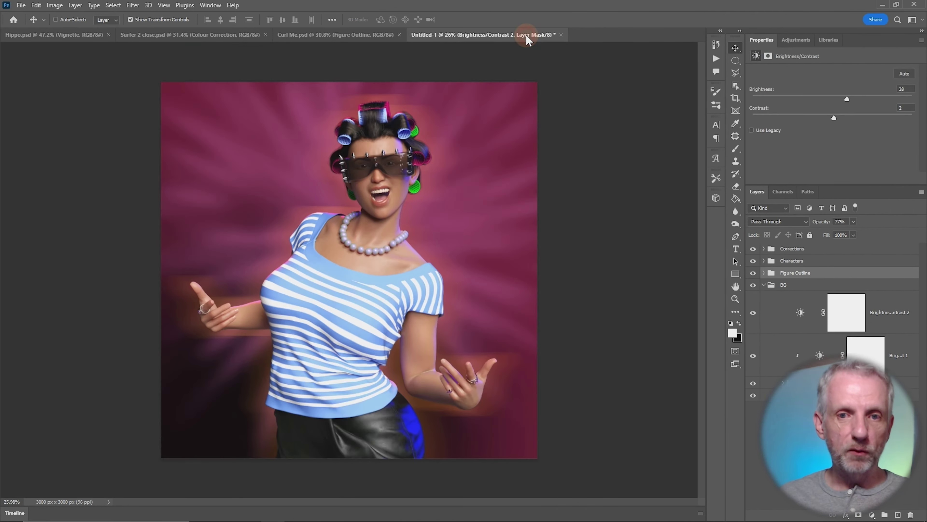
{"action": "left_click", "coordinate": [371, 36]}
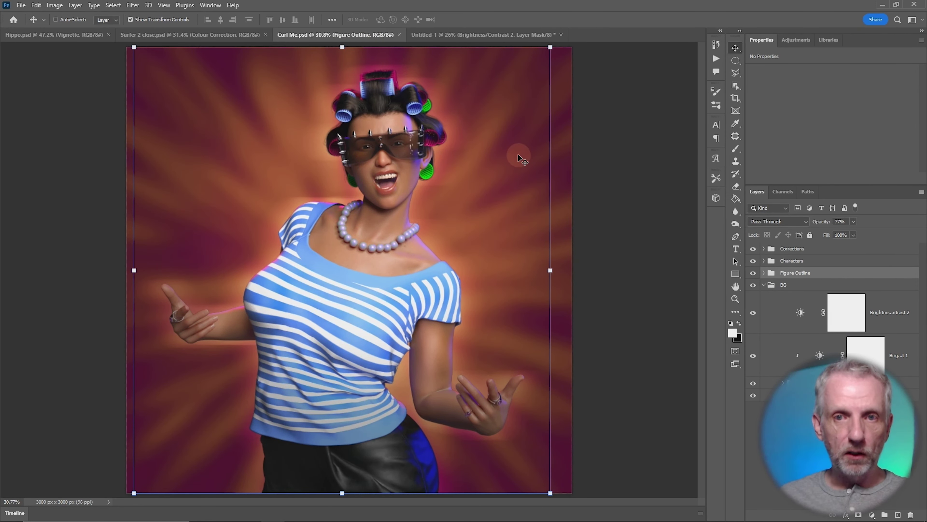
- Save the untitled composite as a Photoshop file named Curl Me 2 in the New Project > PSD Files folder on the Desktop
{"action": "left_click", "coordinate": [484, 35]}
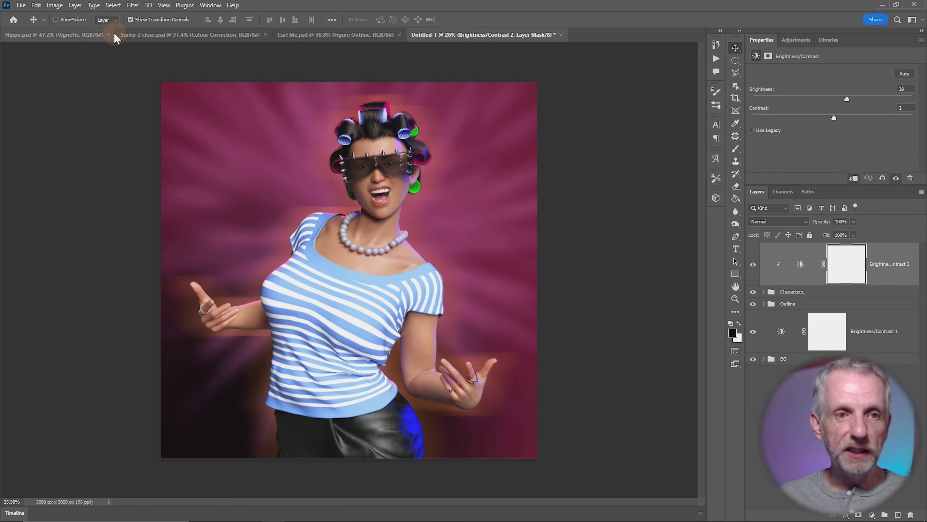
{"action": "left_click", "coordinate": [21, 5]}
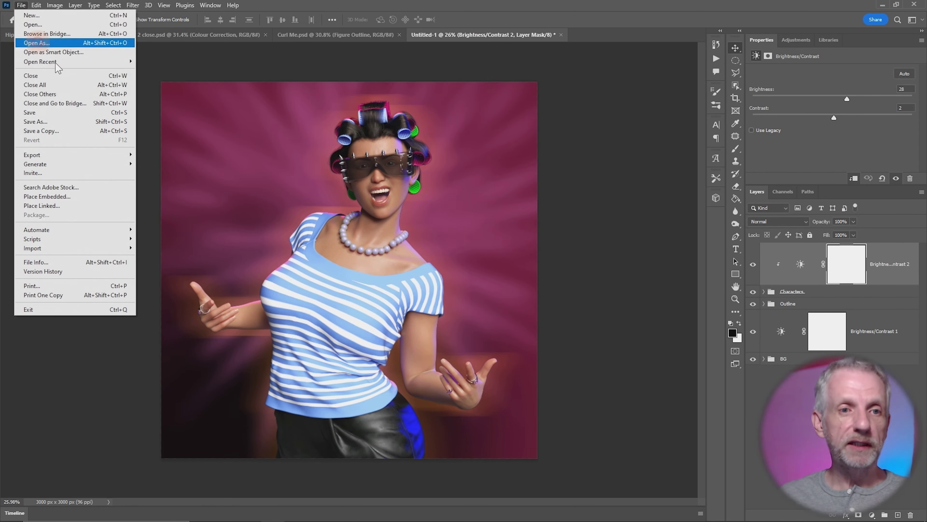
{"action": "left_click", "coordinate": [72, 123]}
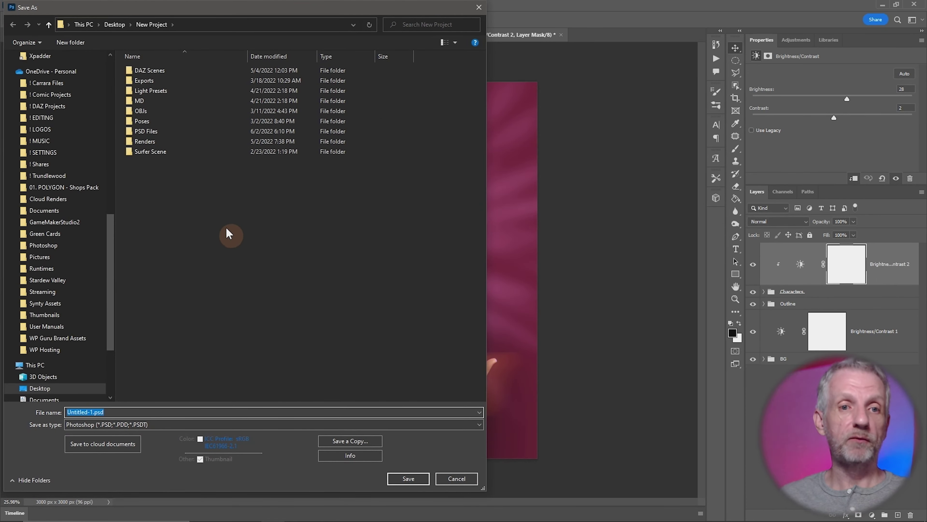
{"action": "left_click", "coordinate": [73, 393]}
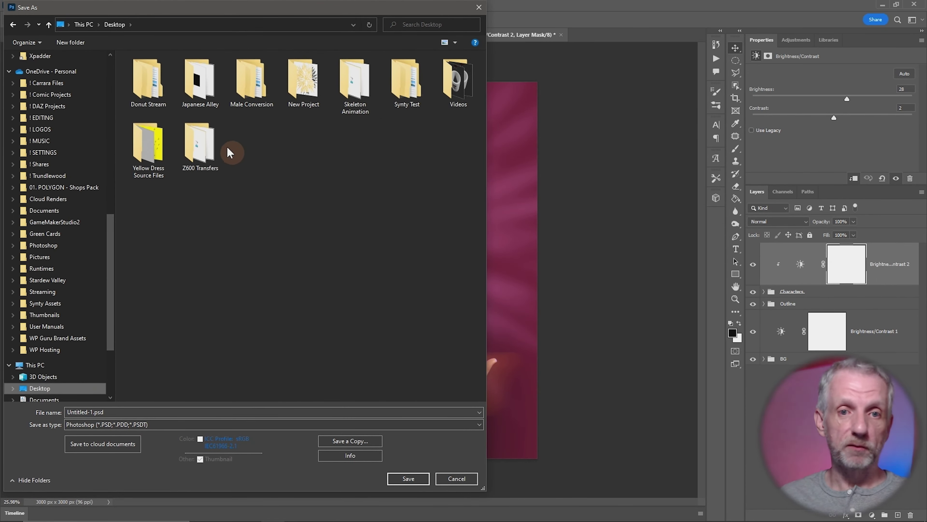
{"action": "left_click", "coordinate": [315, 91]}
{"action": "double_click", "coordinate": [315, 91]}
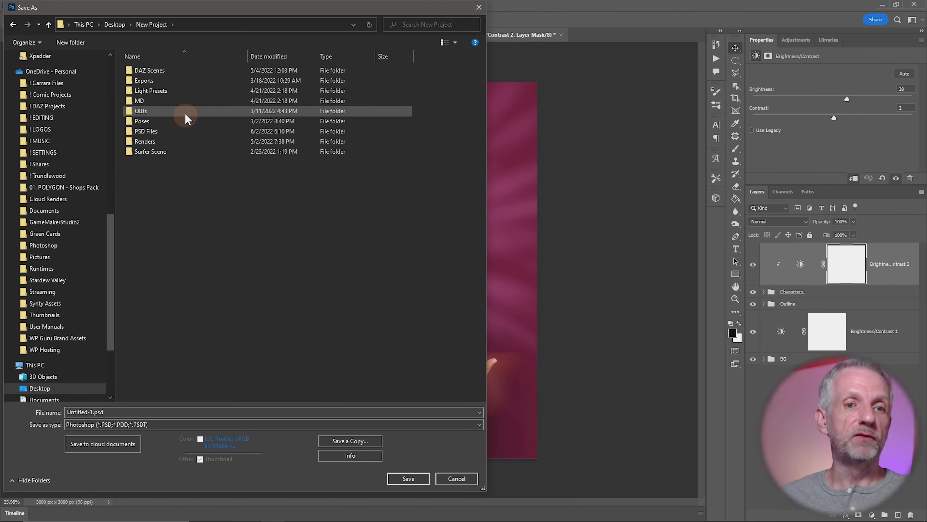
{"action": "double_click", "coordinate": [195, 132]}
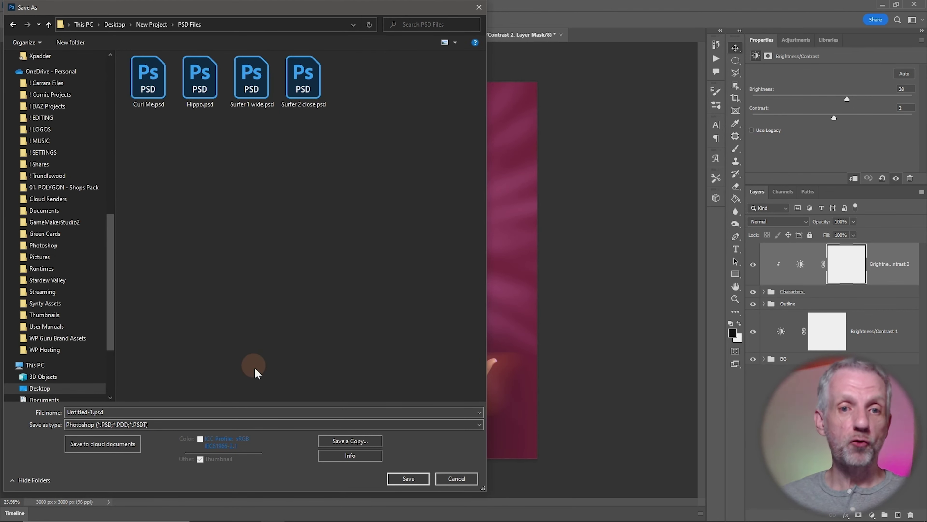
{"action": "left_click", "coordinate": [264, 412]}
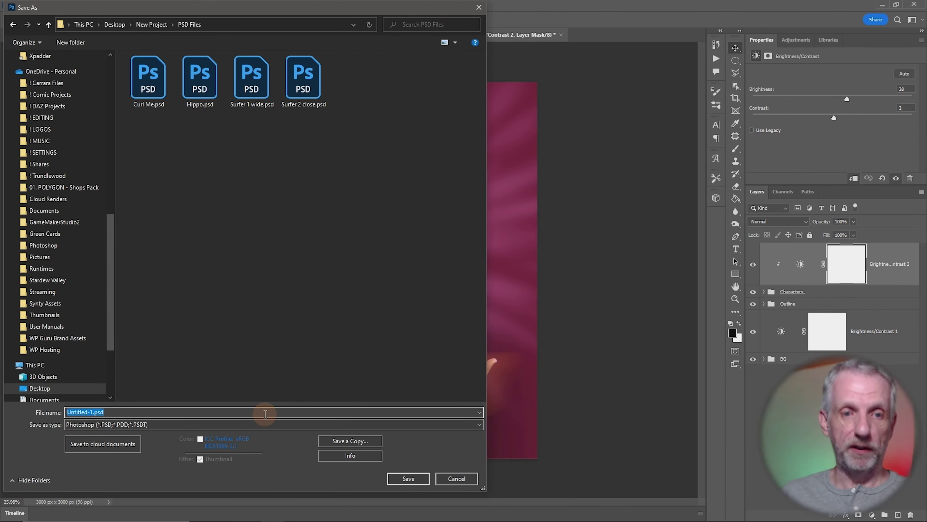
{"action": "type", "text": "Curl Me 2"}
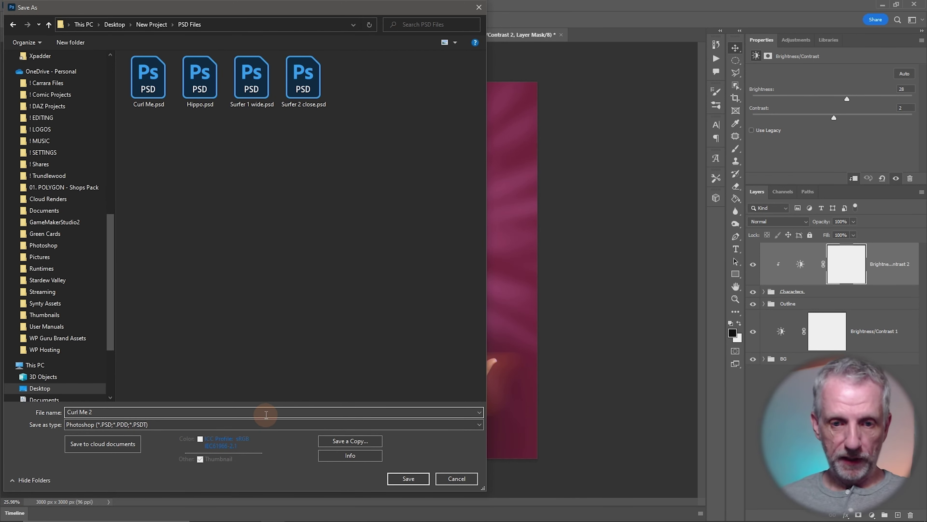
{"action": "left_click", "coordinate": [412, 477]}
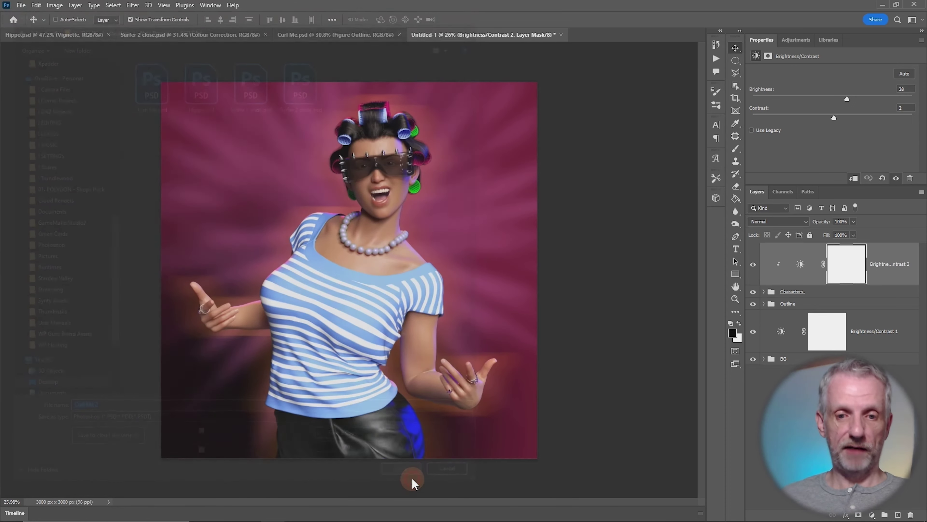